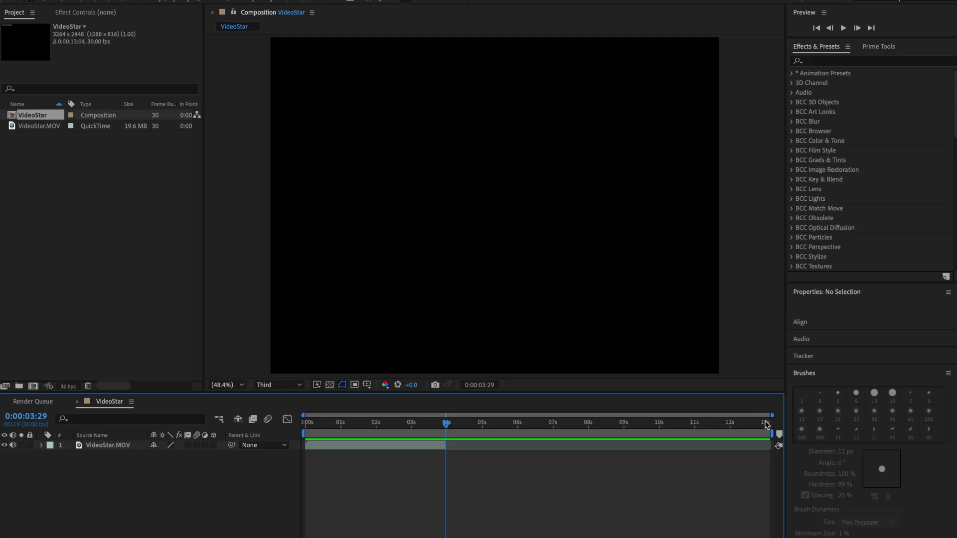
# Shorten the work area to end where the VideoStar.MOV clip ends and trim the composition to the work area
pyautogui.moveTo(772, 434); pyautogui.dragTo(452, 444)
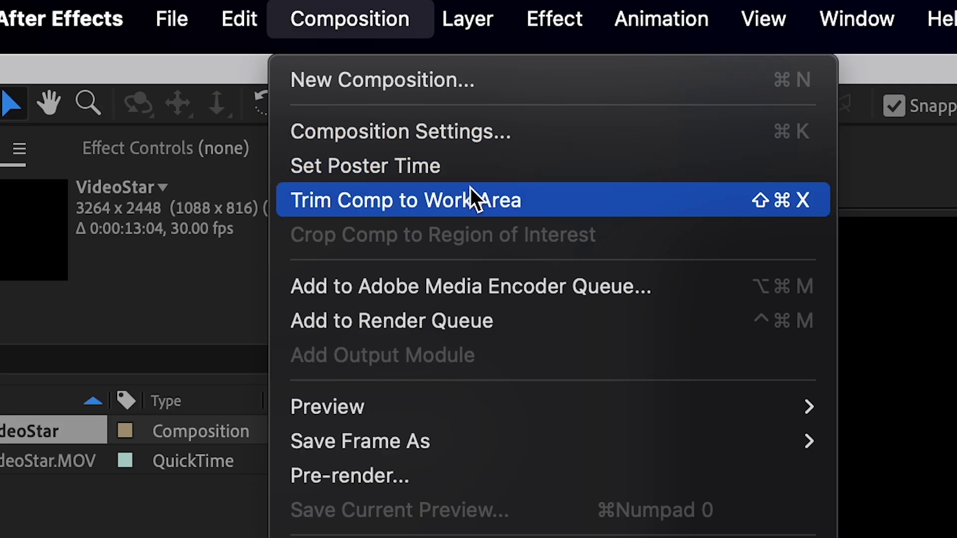
pyautogui.click(471, 192)
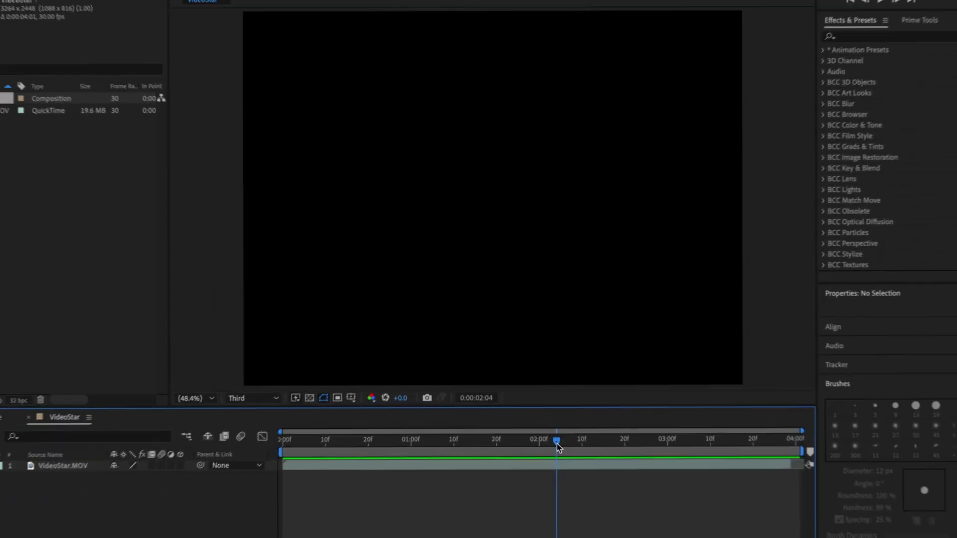
pyautogui.click(380, 441)
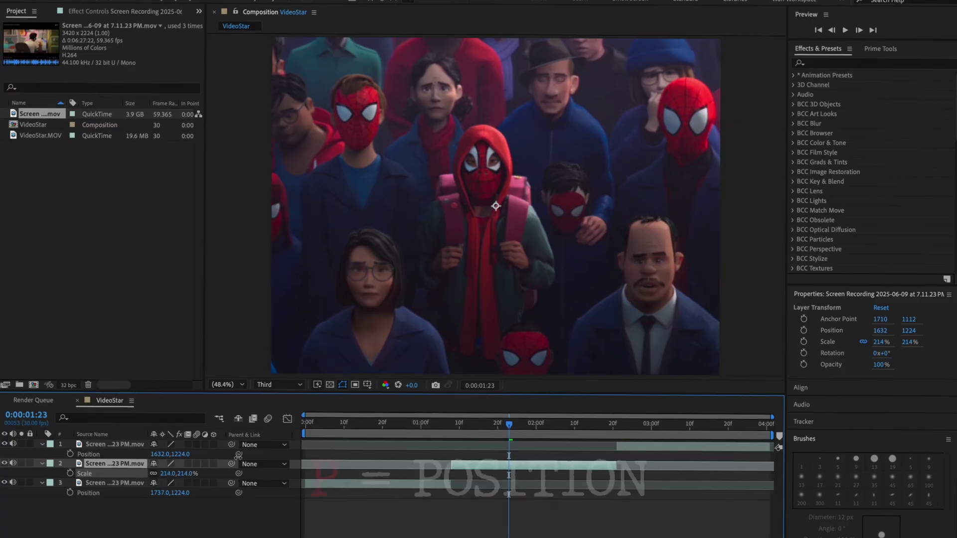
# Pre-compose the clip layer, moving all attributes into the new composition and adjusting its duration to the layer's time span
pyautogui.moveTo(238, 456); pyautogui.dragTo(230, 459)
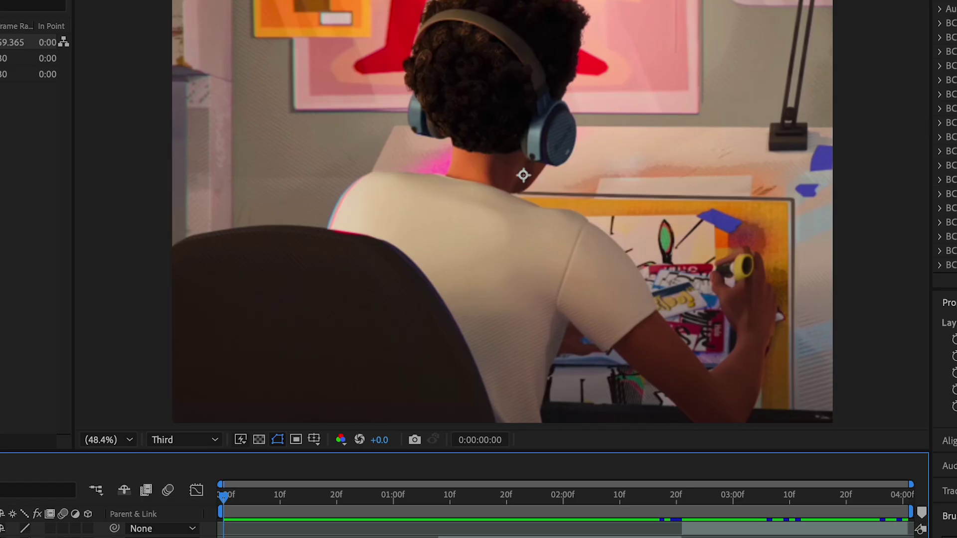
pyautogui.press('shift+super+c')
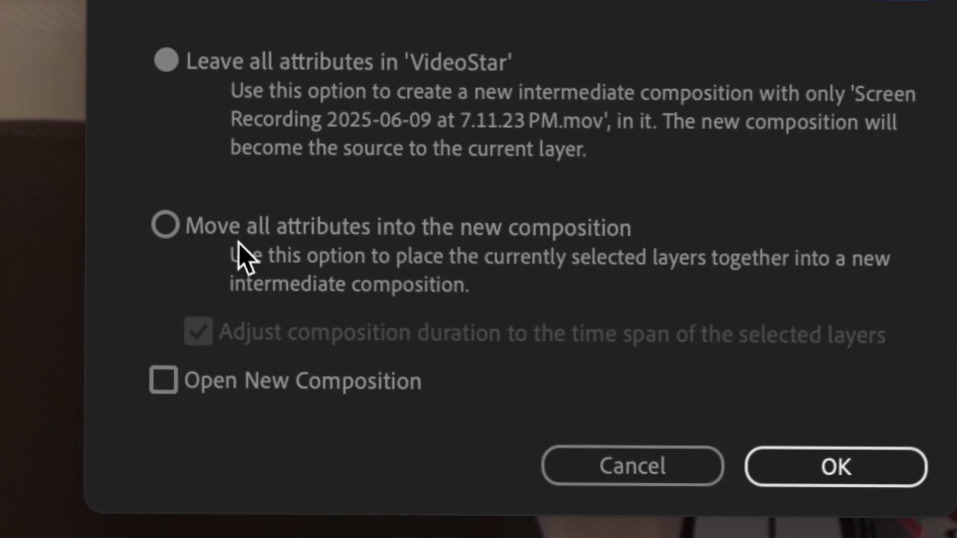
pyautogui.click(331, 268)
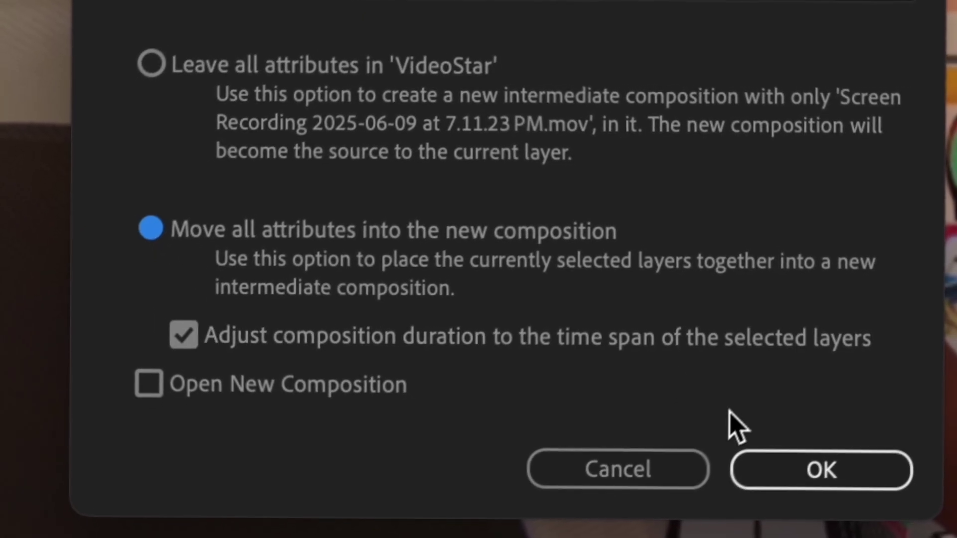
pyautogui.click(775, 461)
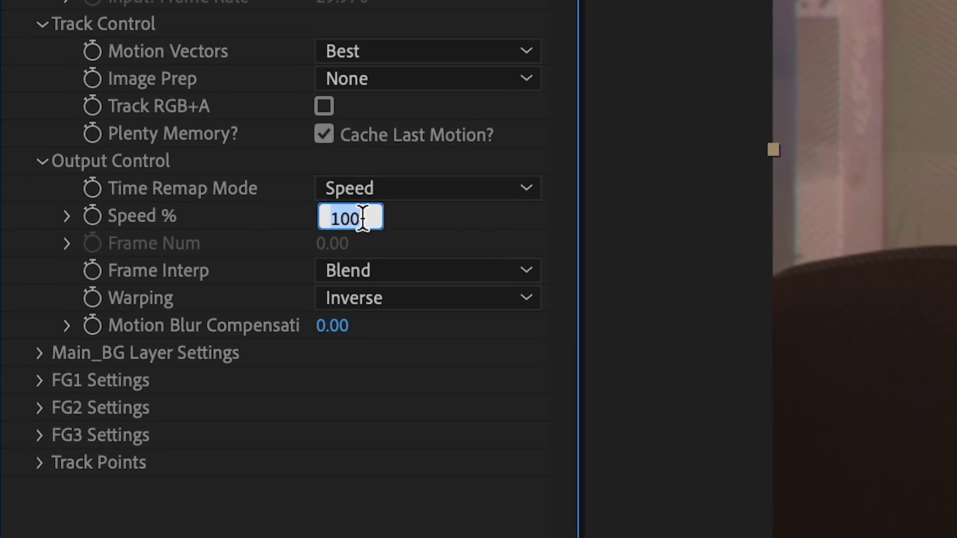
# Set Twixtor Pro's Speed % to 30 on the first clip and paste the effect onto the other clip
pyautogui.press('Return')
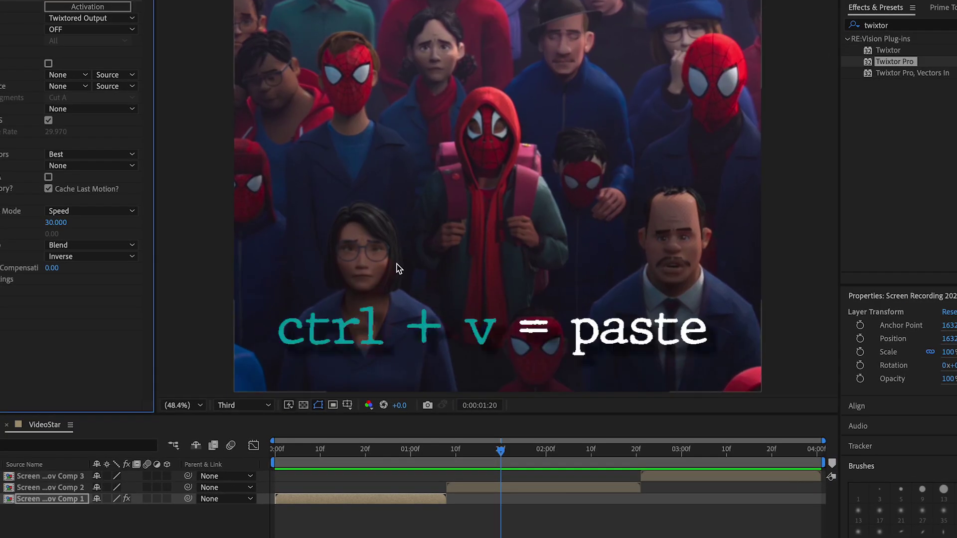
pyautogui.hotkey('ctrl', 'v')
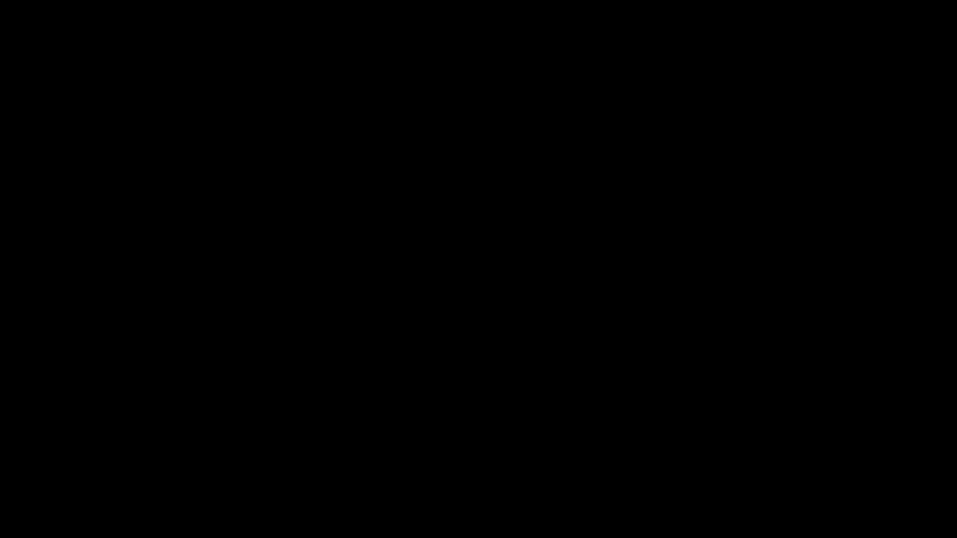
# Add a solid layer and move it below the first pre-comp layer
pyautogui.click(752, 247)
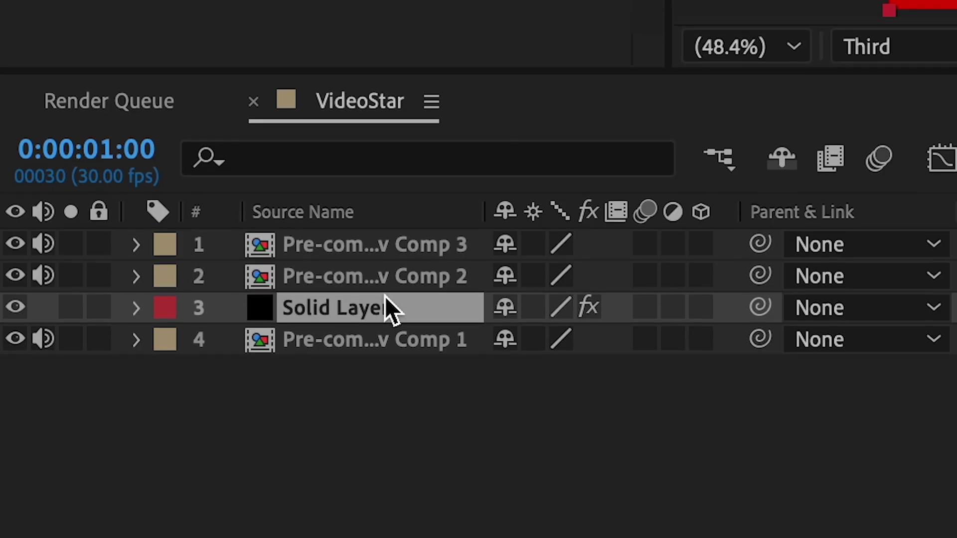
pyautogui.moveTo(380, 305); pyautogui.dragTo(376, 348)
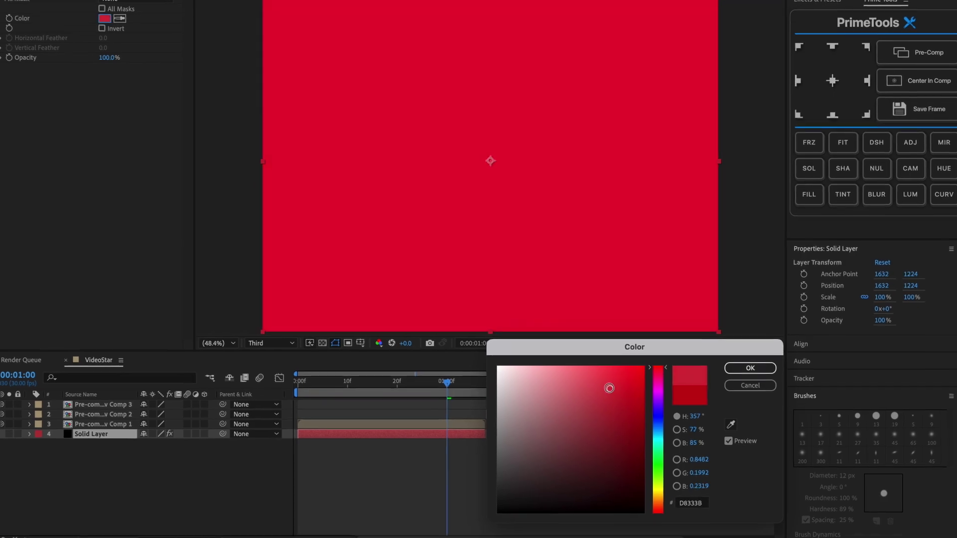
# Set the solid layer's Fill color to a muted red, D5454C
pyautogui.moveTo(609, 387); pyautogui.dragTo(581, 381)
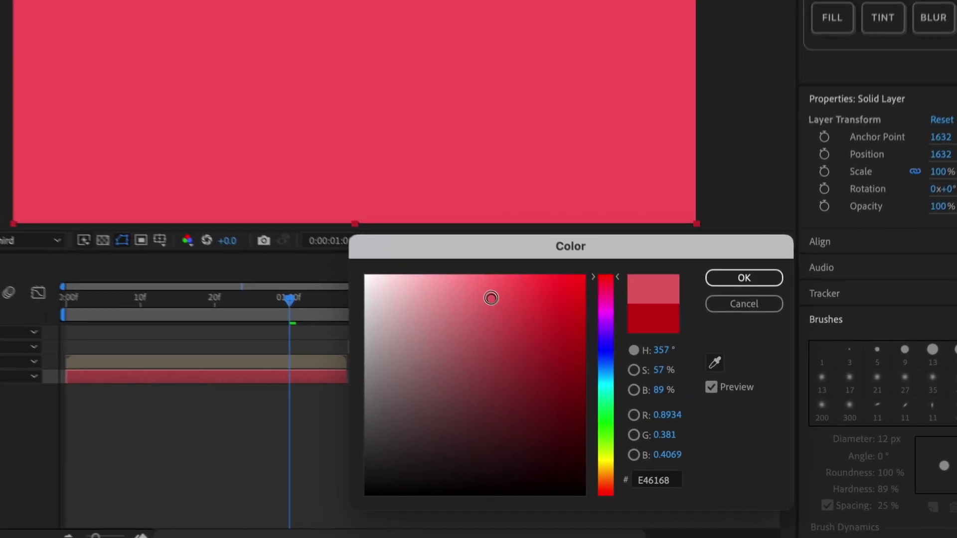
pyautogui.moveTo(491, 298); pyautogui.dragTo(515, 297)
pyautogui.moveTo(455, 237)
pyautogui.mouseDown()
pyautogui.moveTo(672, 321)
pyautogui.moveTo(673, 281)
pyautogui.moveTo(702, 288)
pyautogui.mouseUp()
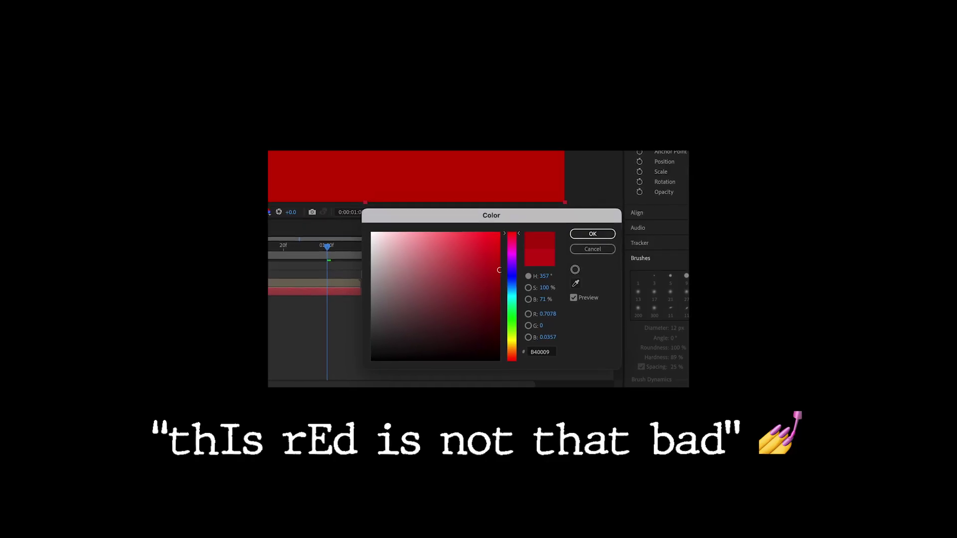
pyautogui.moveTo(499, 270); pyautogui.dragTo(582, 273)
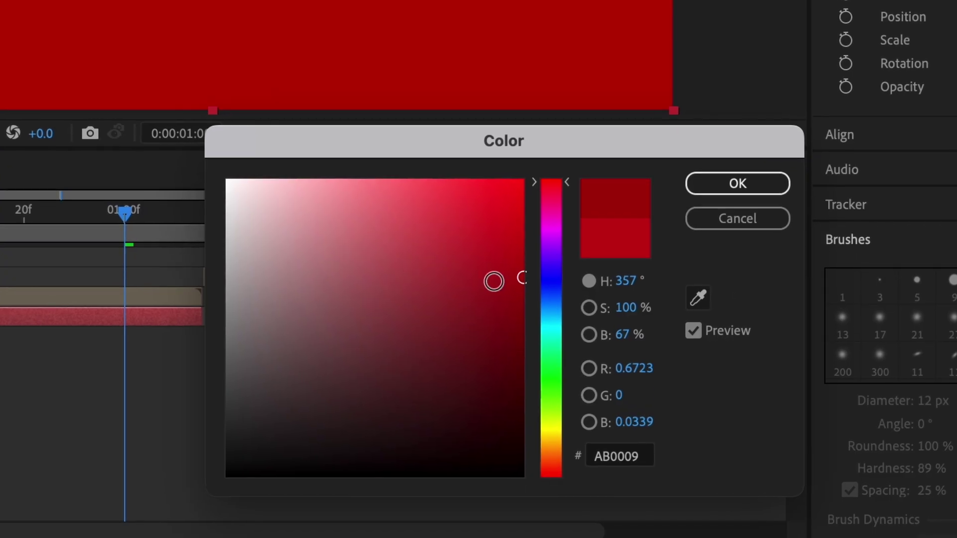
pyautogui.moveTo(494, 282); pyautogui.dragTo(427, 227)
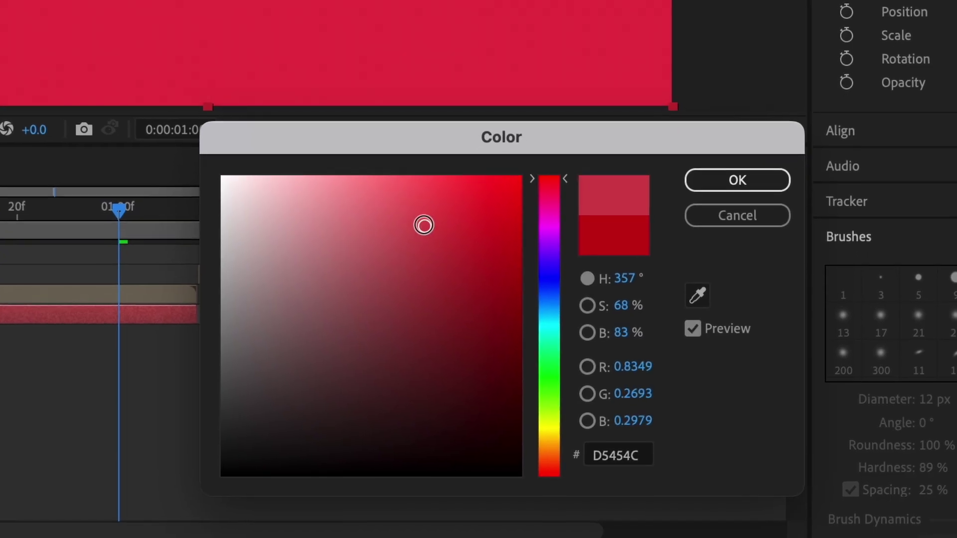
pyautogui.click(697, 179)
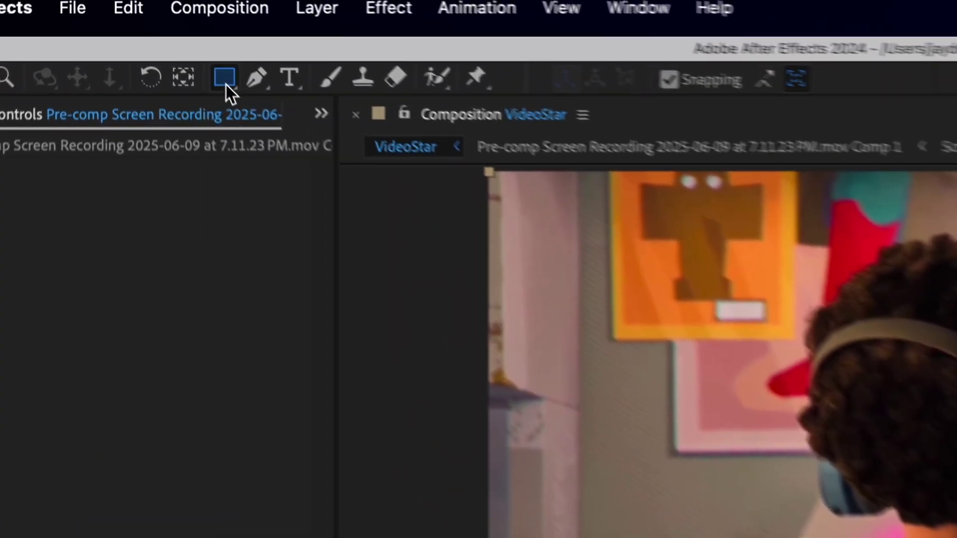
# Mask the first pre-comp layer with a large rounded rectangle that leaves a red border around the clip
pyautogui.click(165, 8)
pyautogui.click(447, 163)
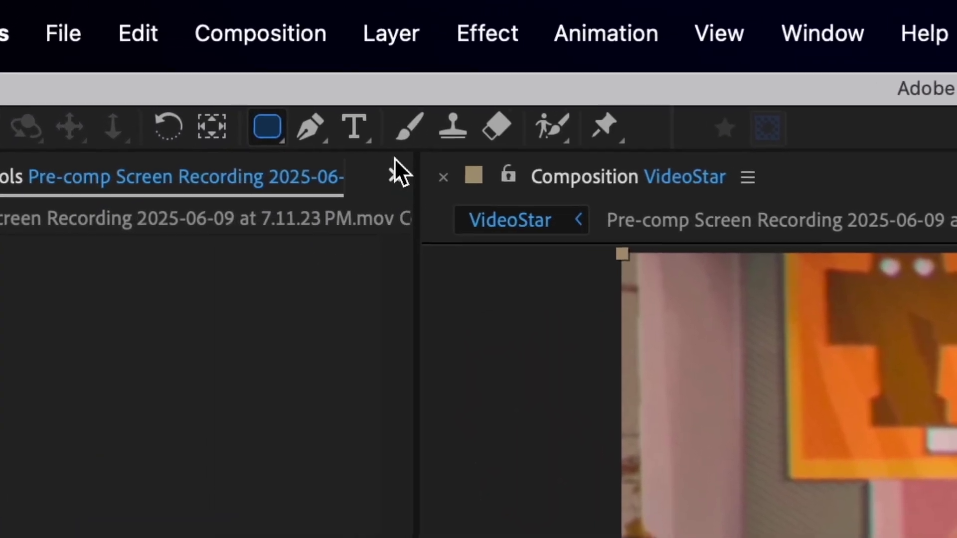
pyautogui.moveTo(171, 131); pyautogui.dragTo(802, 391)
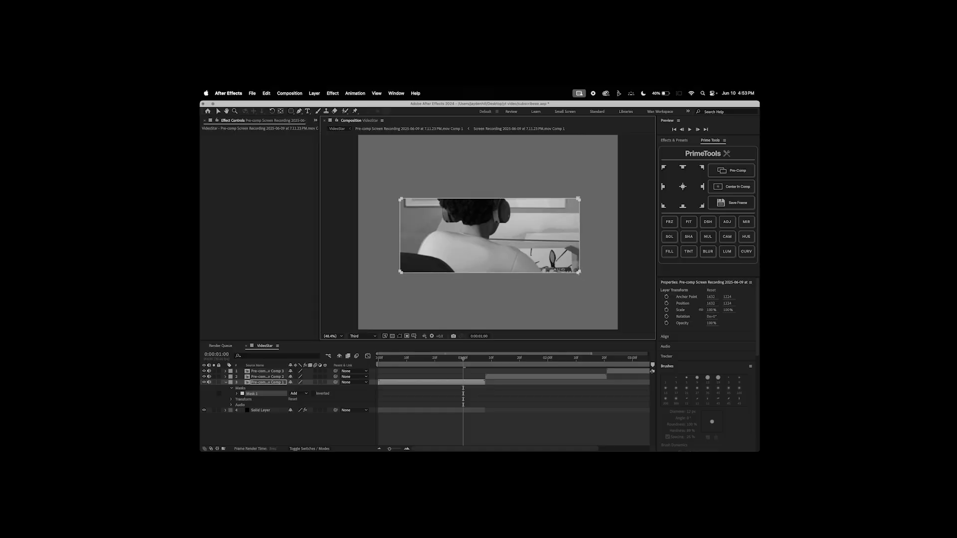
pyautogui.moveTo(721, 398); pyautogui.dragTo(701, 376)
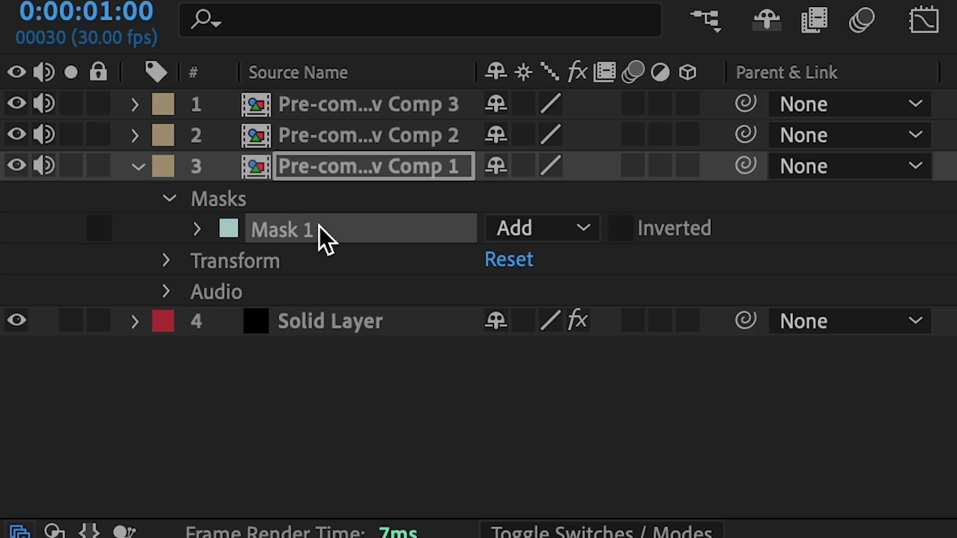
pyautogui.click(198, 229)
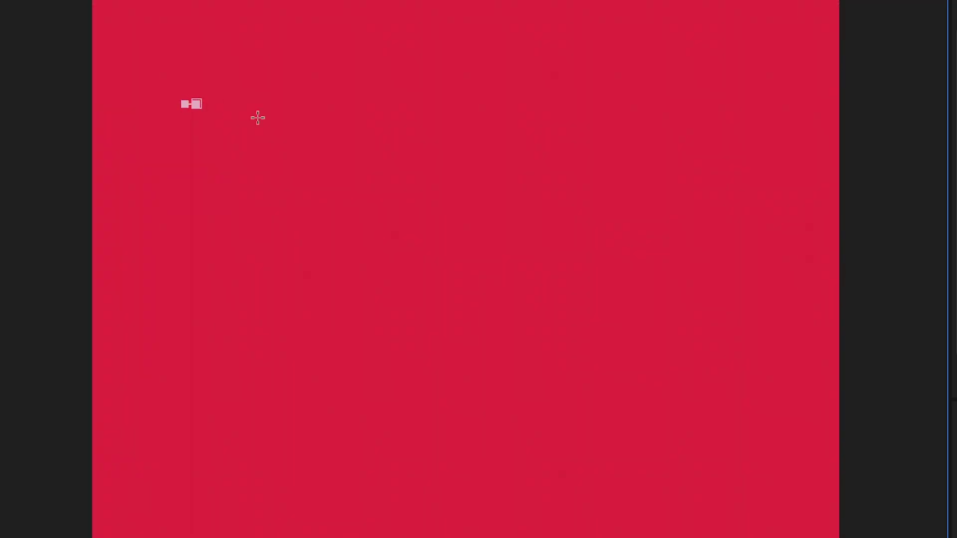
pyautogui.moveTo(322, 101); pyautogui.dragTo(676, 252)
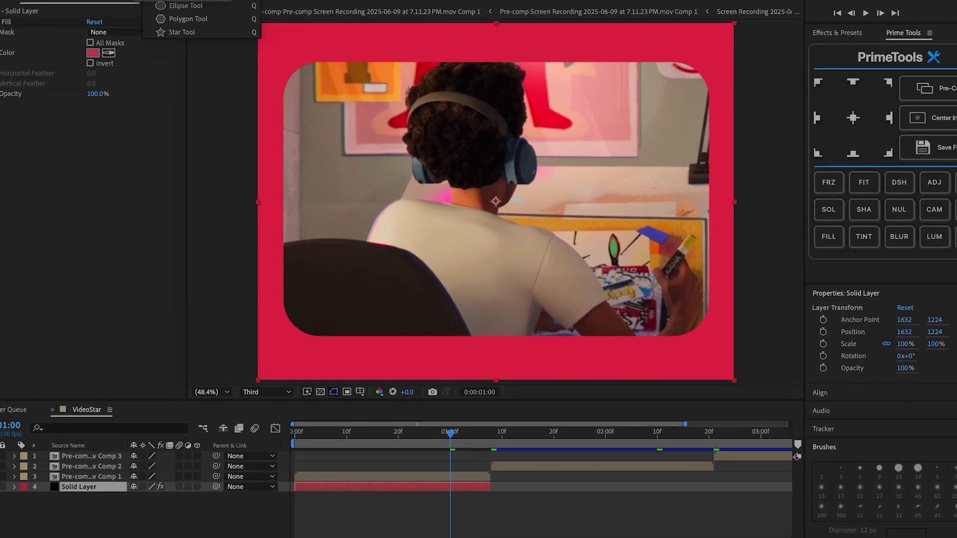
# Create a shape layer and draw a white-stroked, unfilled circle about 2240 px wide behind the masked clip
pyautogui.click(247, 12)
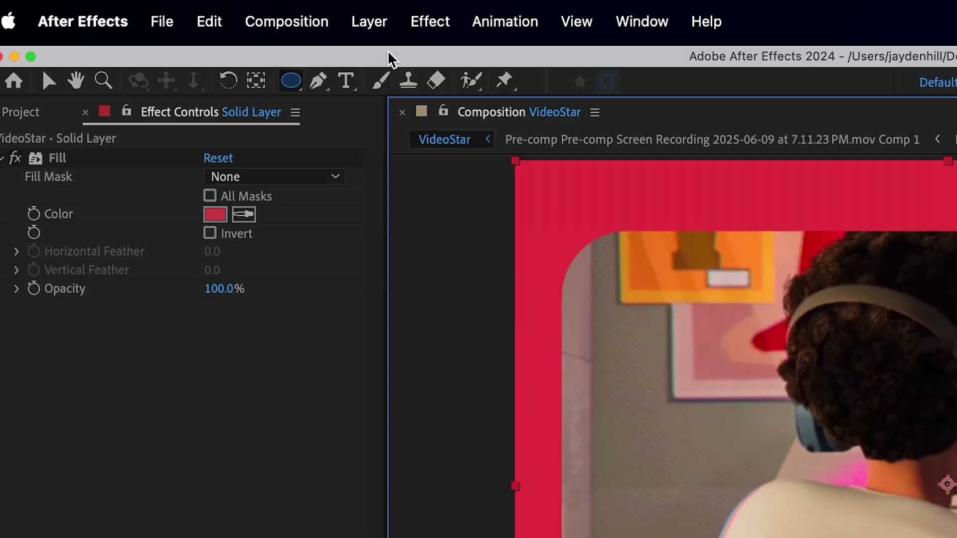
pyautogui.click(369, 21)
pyautogui.moveTo(464, 71)
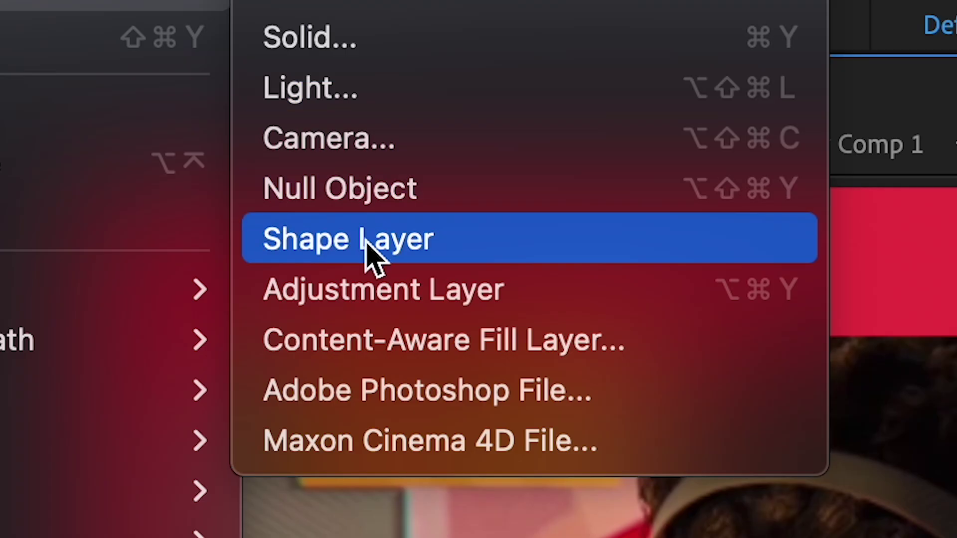
pyautogui.click(623, 184)
pyautogui.click(289, 16)
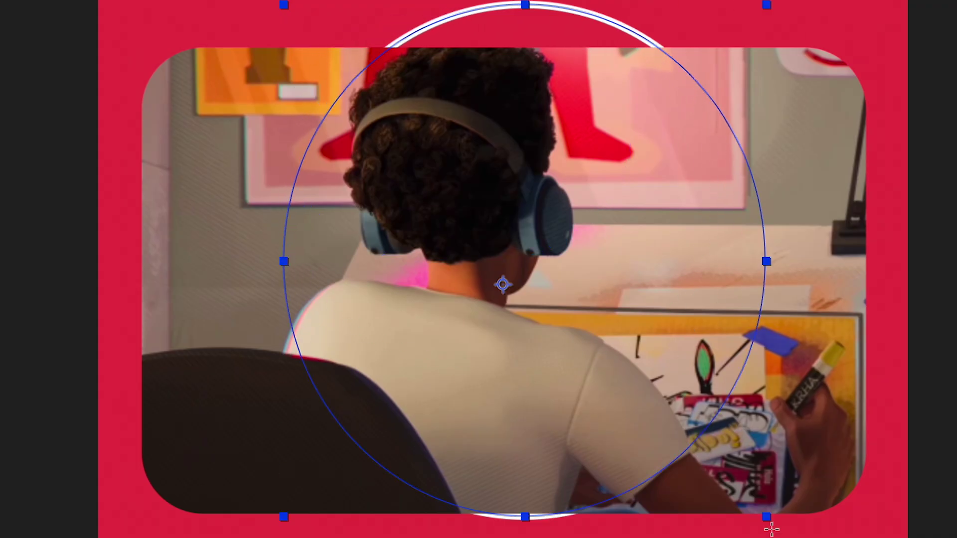
pyautogui.moveTo(696, 527); pyautogui.dragTo(830, 537)
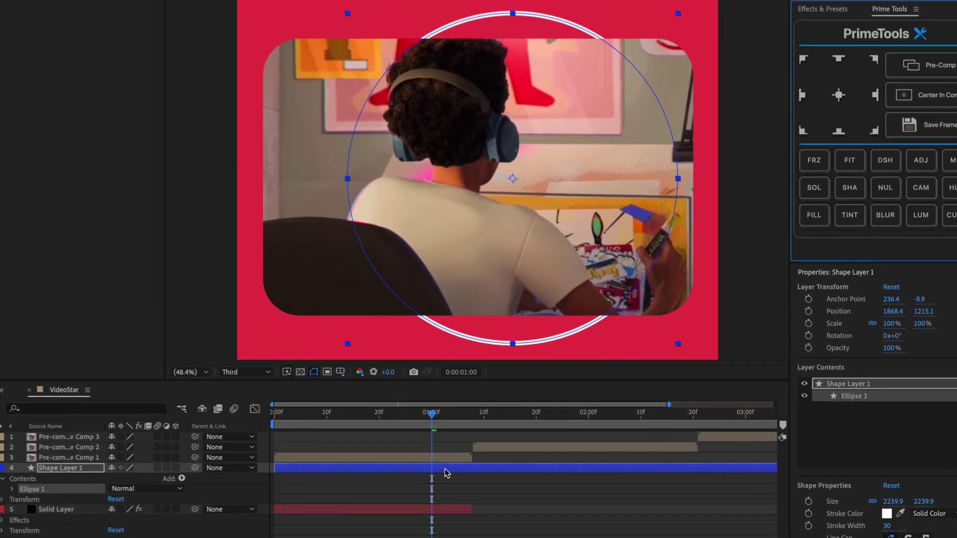
# Center the circle shape layer's anchor point in its layer content
pyautogui.rightClick(447, 474)
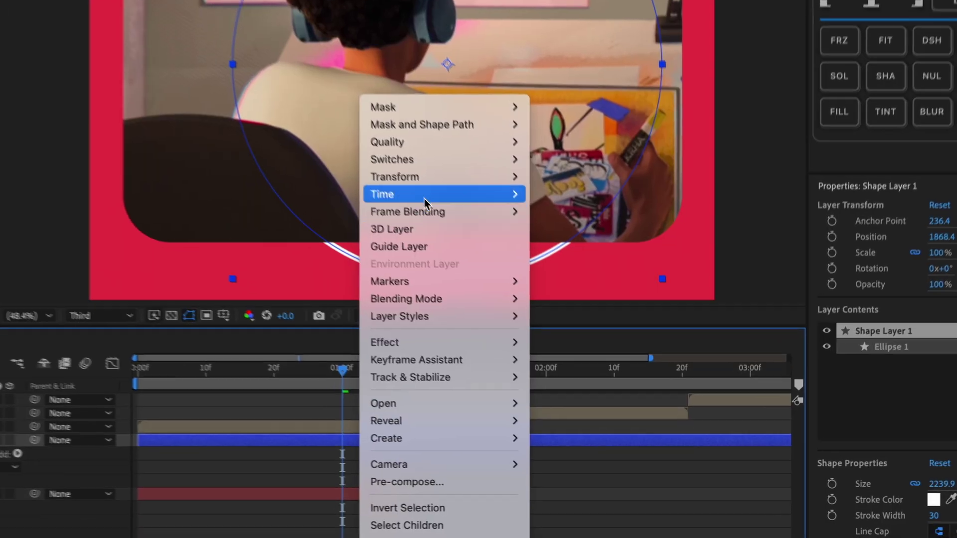
pyautogui.moveTo(493, 265)
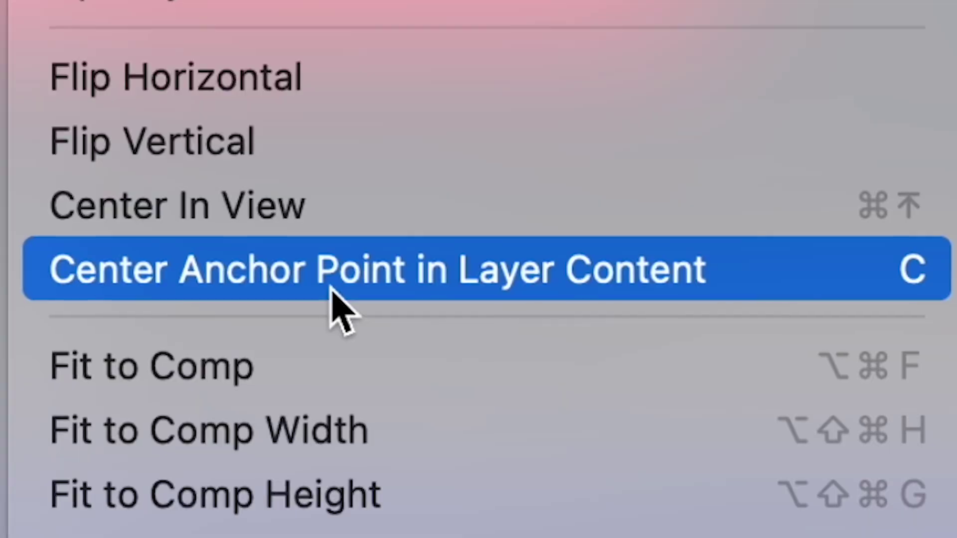
pyautogui.click(317, 293)
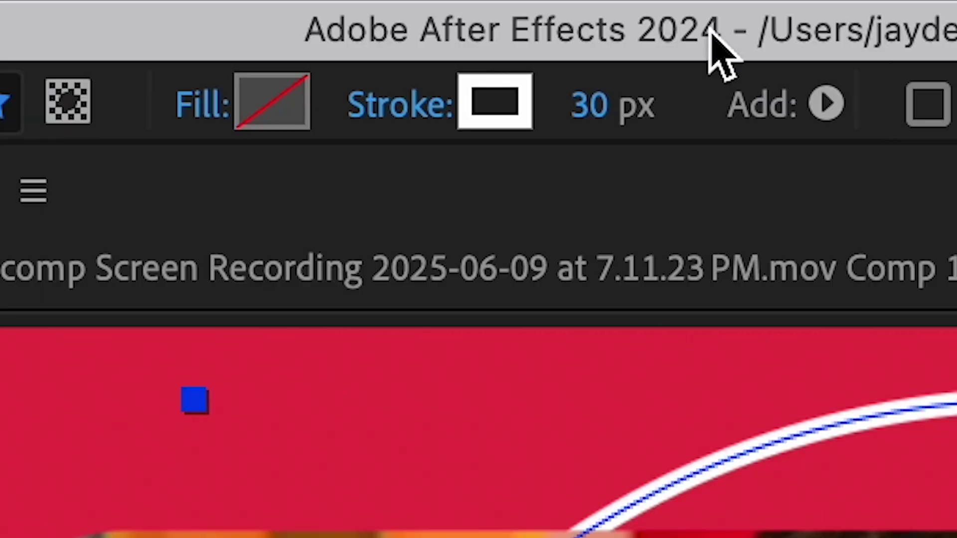
# Set the inner circle's stroke width to 80 px and the larger outer circle's stroke width to 20 px
pyautogui.moveTo(570, 118); pyautogui.dragTo(603, 113)
pyautogui.click(603, 114)
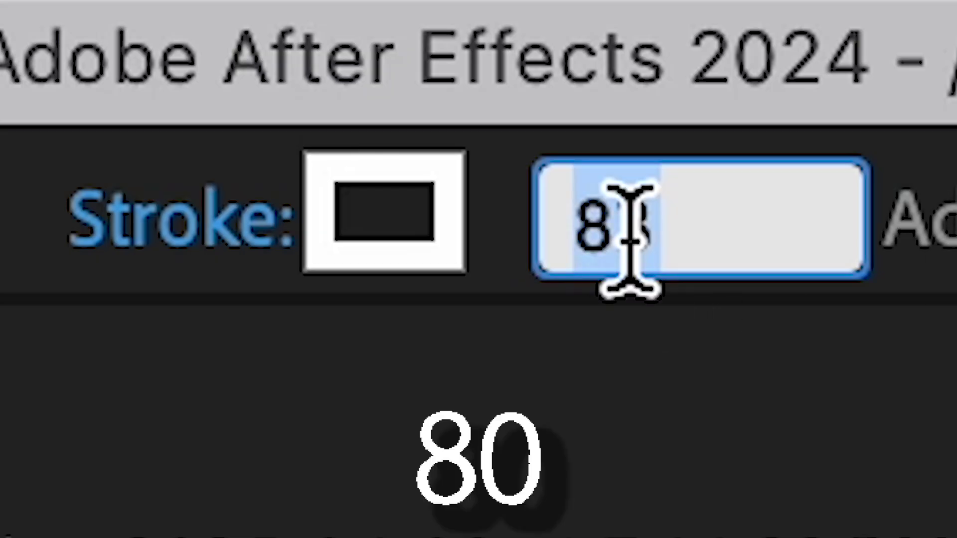
pyautogui.write('80')
pyautogui.press('Return')
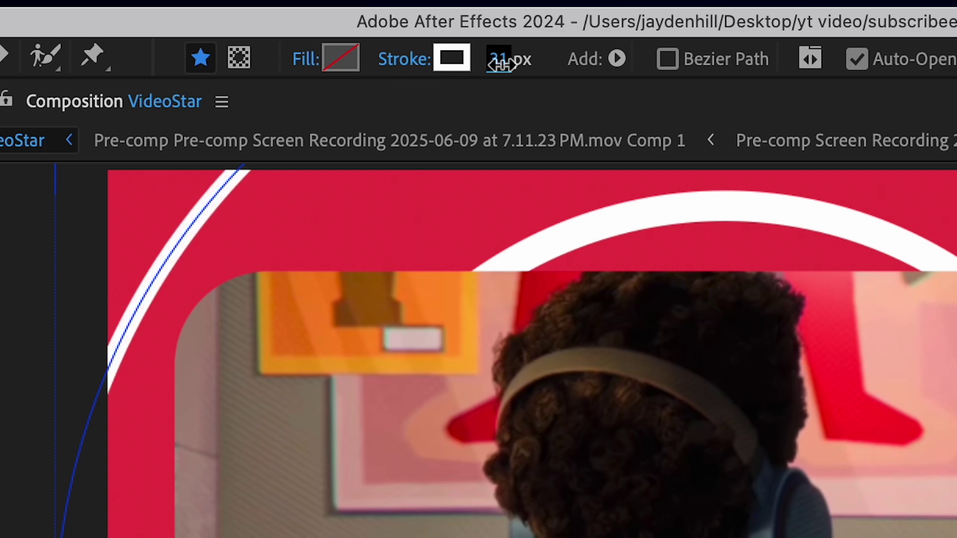
pyautogui.click(500, 61)
pyautogui.write('20')
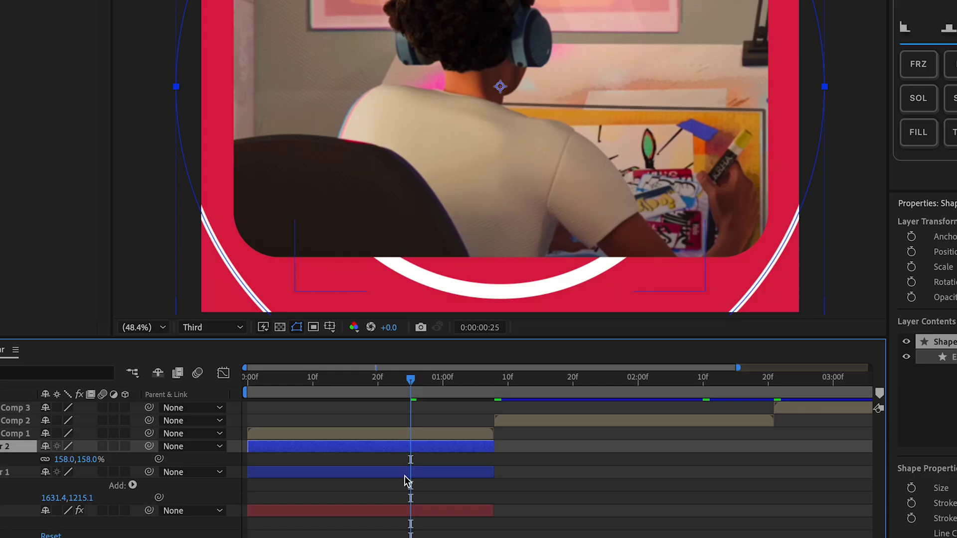
# Duplicate the two circle layers and enlarge the copies to 204% and 274% scale to form further concentric rings
pyautogui.click(406, 464)
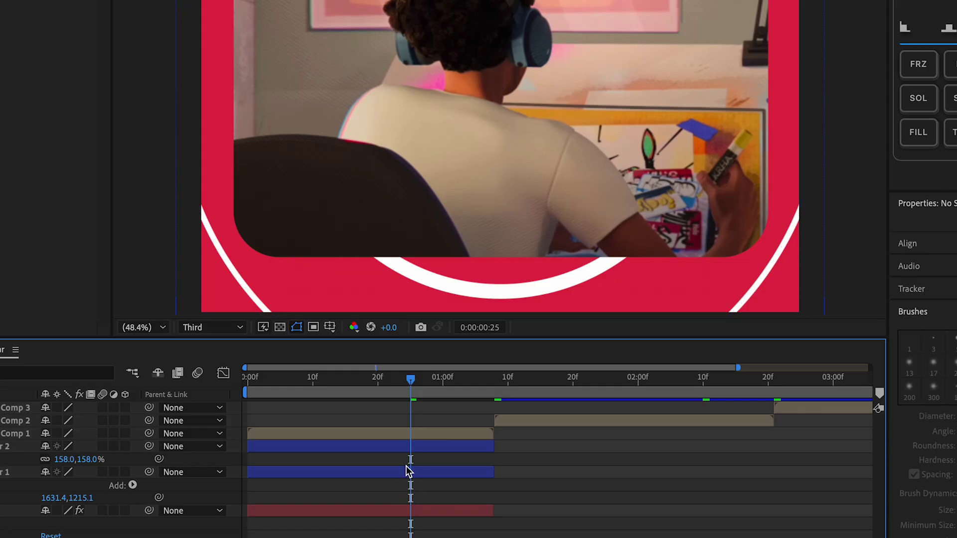
pyautogui.click(401, 472)
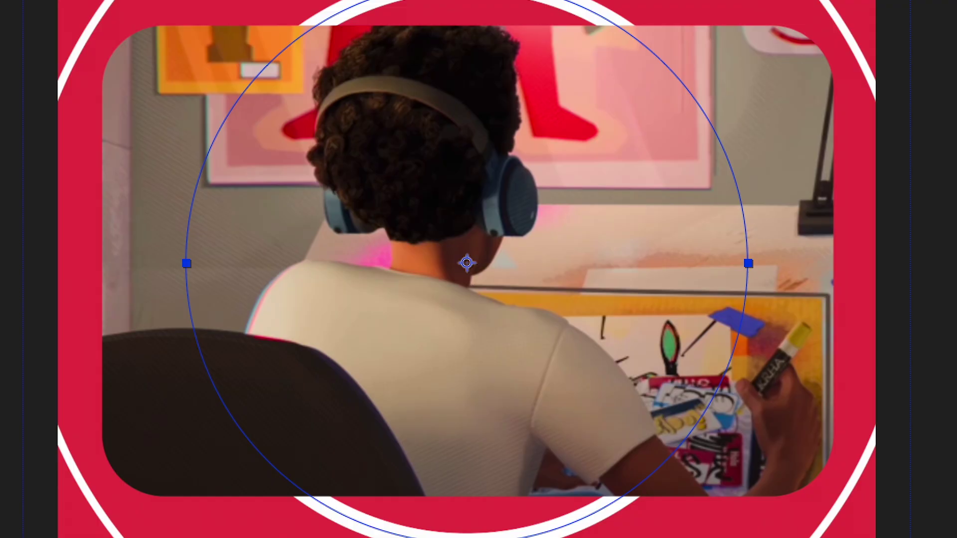
pyautogui.moveTo(142, 524); pyautogui.dragTo(152, 524)
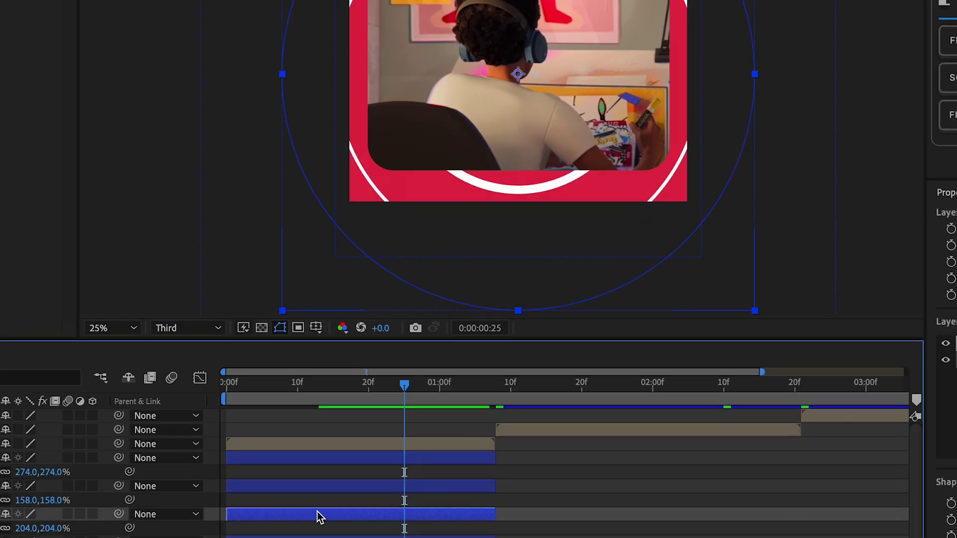
pyautogui.click(304, 534)
pyautogui.click(304, 537)
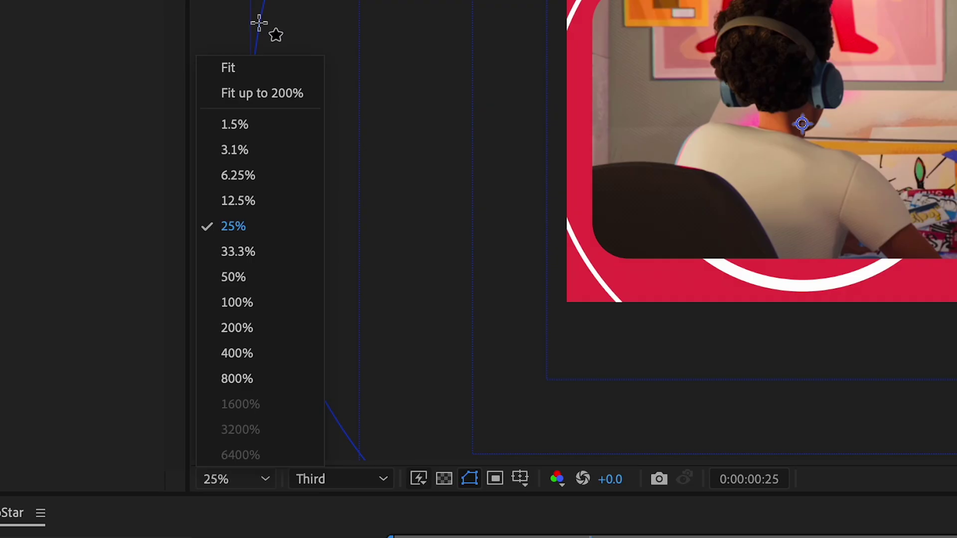
# Parent the masked clip and the five circle shape layers to a new 3D null, and scale the null to 49%
pyautogui.click(238, 69)
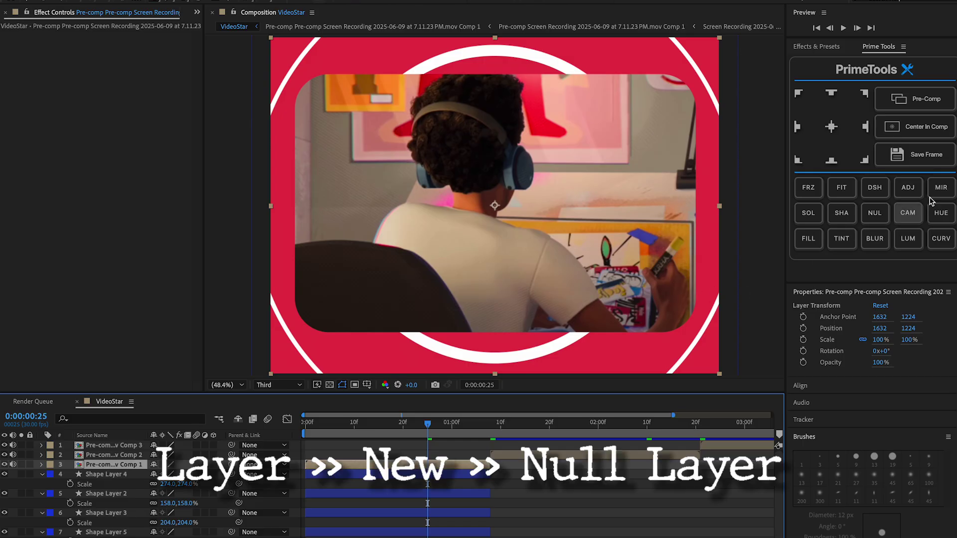
pyautogui.click(875, 213)
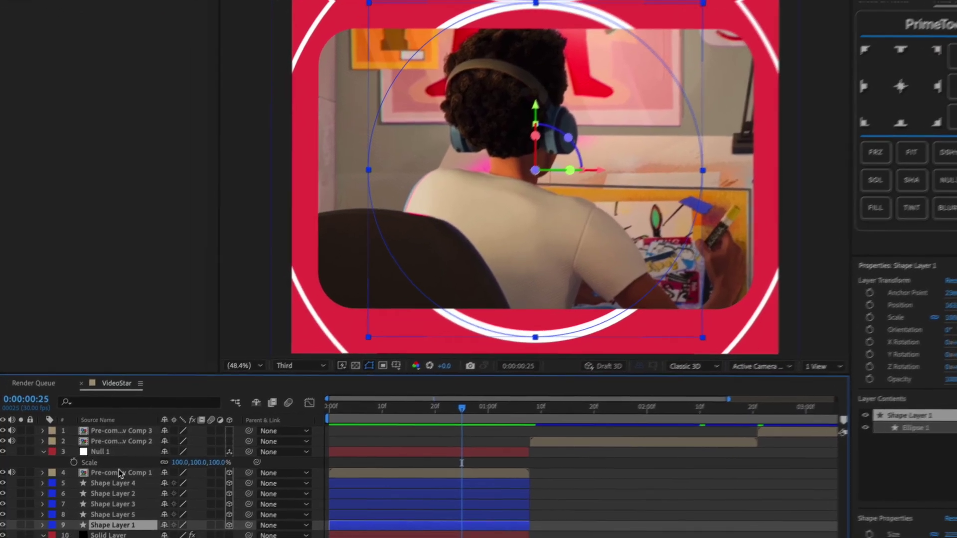
pyautogui.keyDown('shift'); pyautogui.click(113, 484); pyautogui.keyUp('shift')
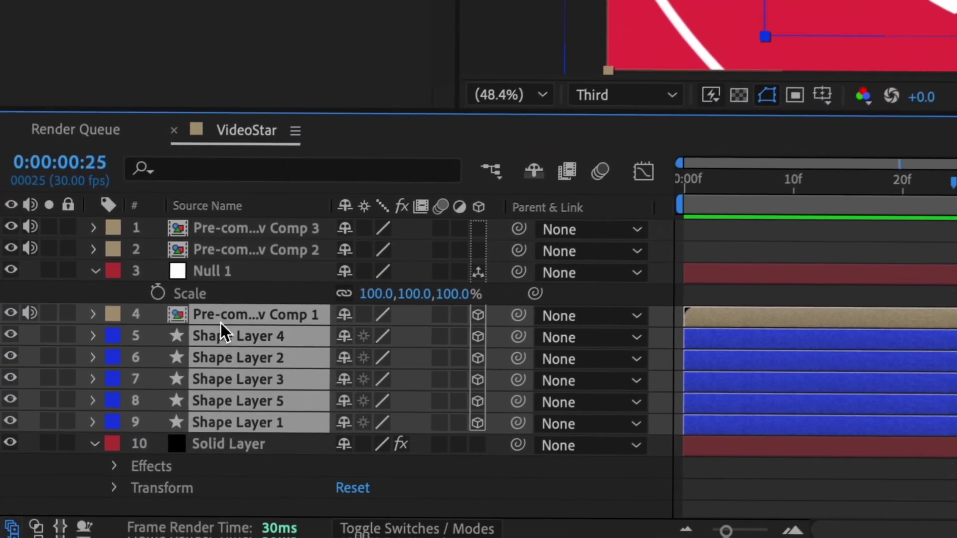
pyautogui.moveTo(526, 312); pyautogui.dragTo(349, 270)
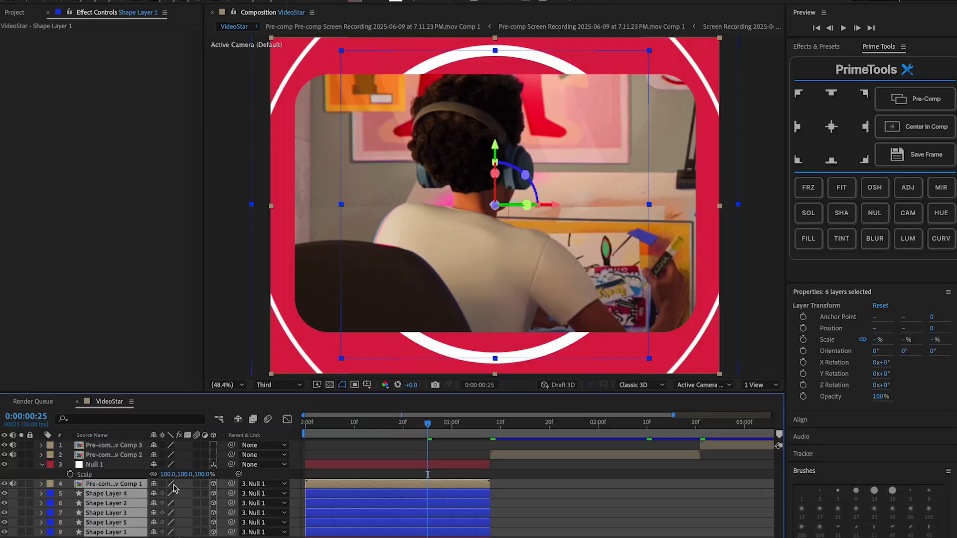
pyautogui.moveTo(186, 475); pyautogui.dragTo(154, 475)
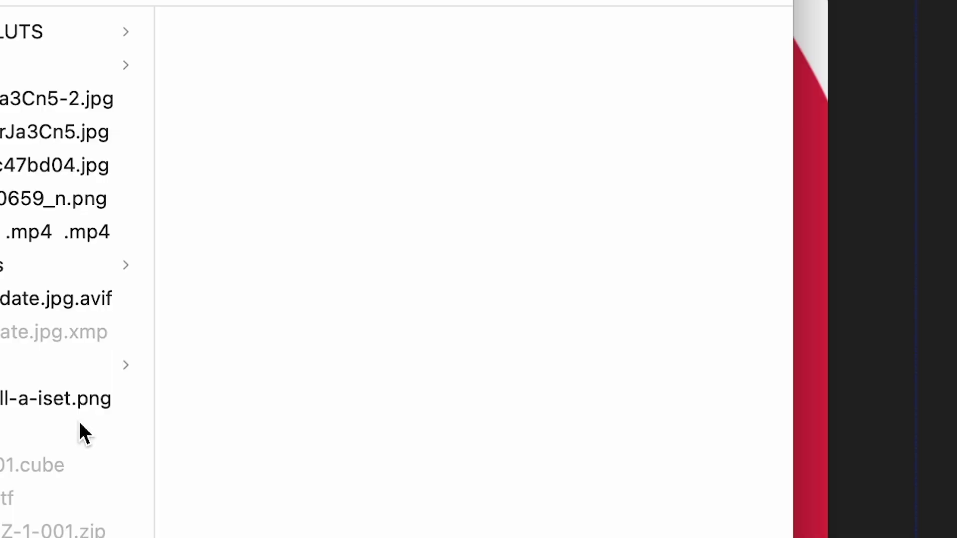
# Import the prop images and key out the sneaker's black background using Luma Key with a threshold of 4
pyautogui.click(88, 397)
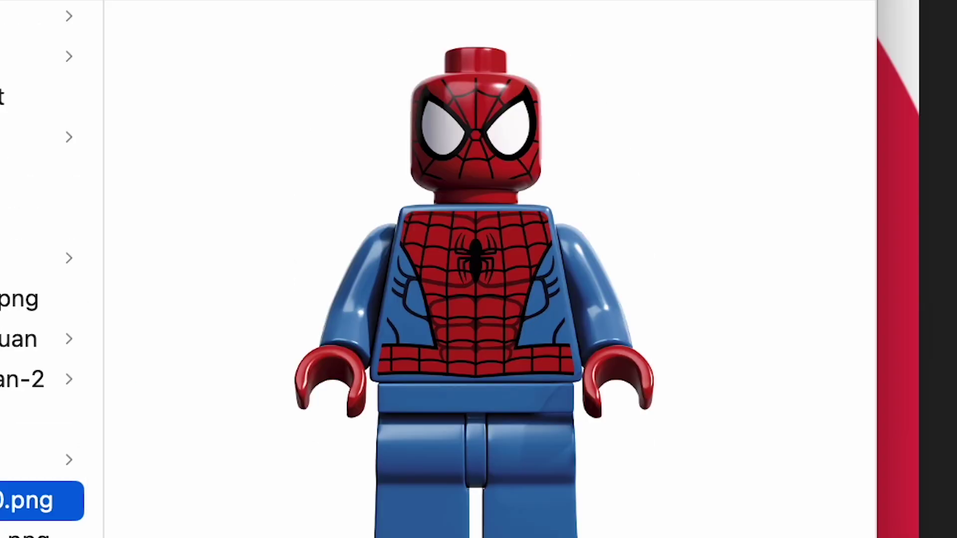
pyautogui.press('Down')
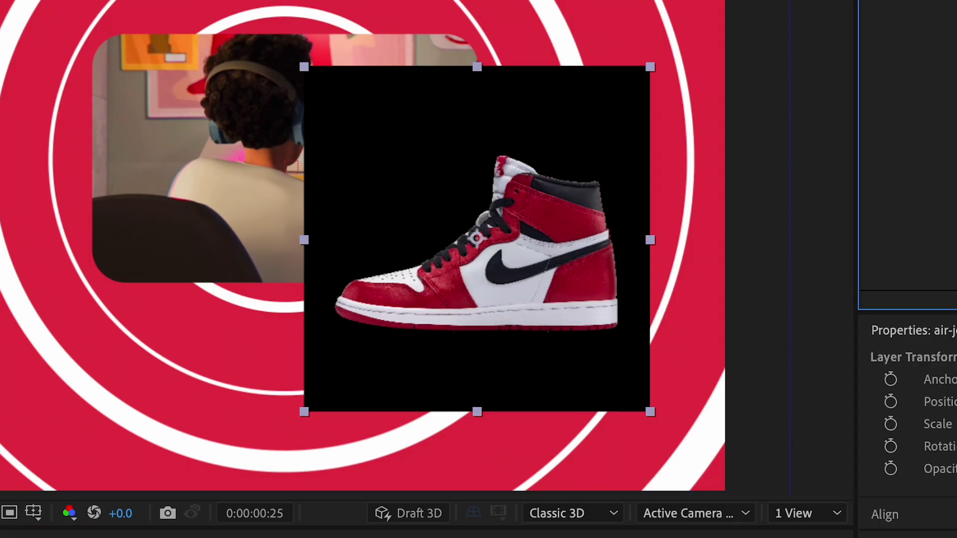
pyautogui.write('luma')
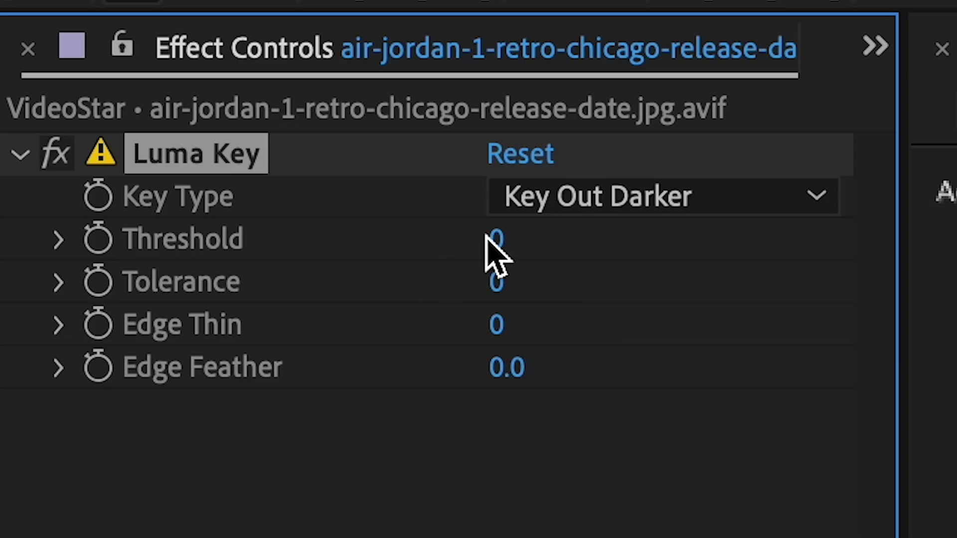
pyautogui.click(488, 237)
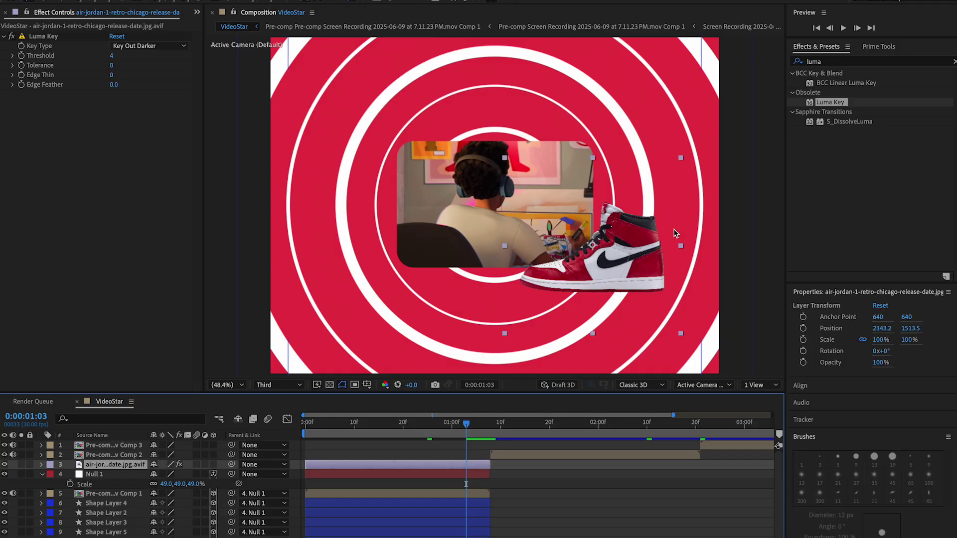
# Place the sneaker as a 3D layer in the frame's lower-right corner, closer to the camera, and set its Z rotation to -18°
pyautogui.moveTo(637, 252); pyautogui.dragTo(668, 264)
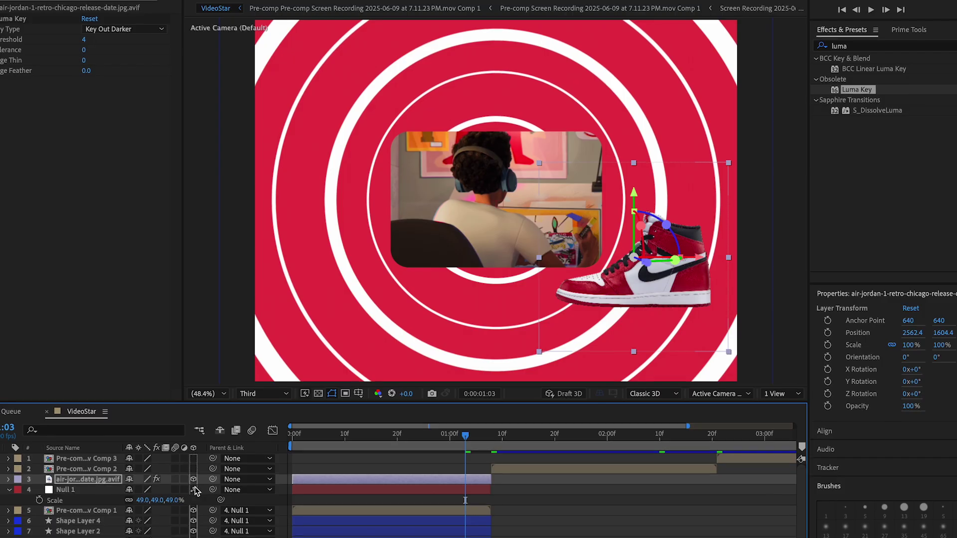
pyautogui.press('p')
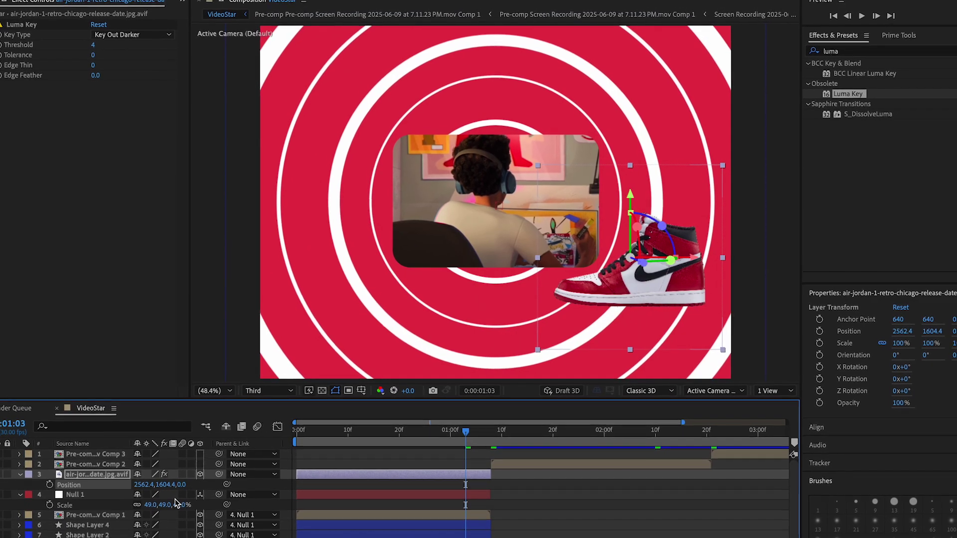
pyautogui.moveTo(180, 485); pyautogui.dragTo(0, 481)
pyautogui.moveTo(196, 479); pyautogui.dragTo(109, 480)
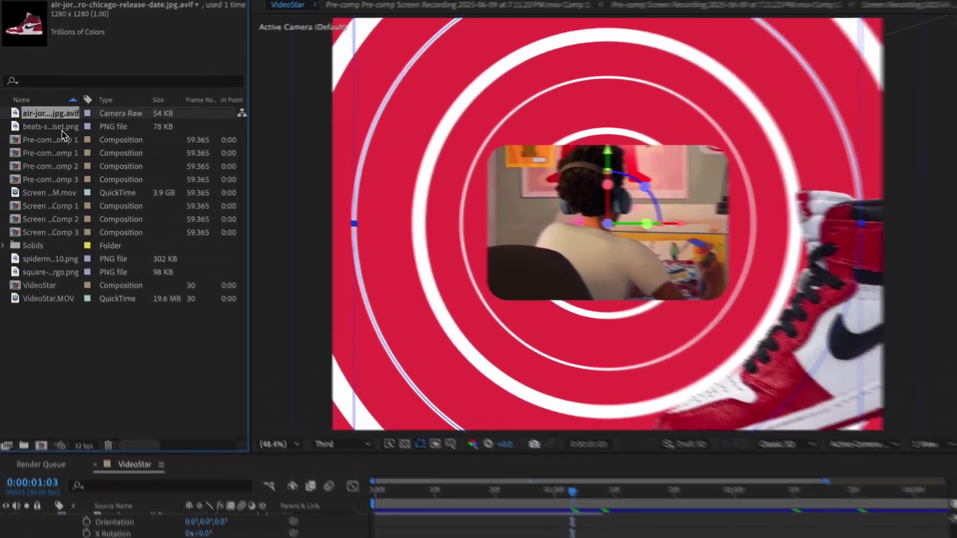
# Add the Beats headphones image to the composition's upper-left area and scale it to 317%
pyautogui.click(52, 125)
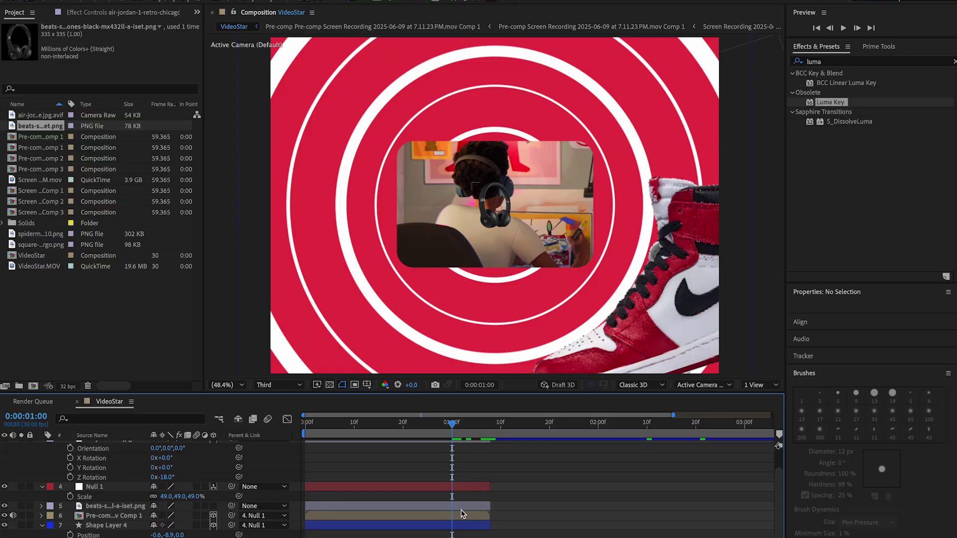
pyautogui.click(462, 506)
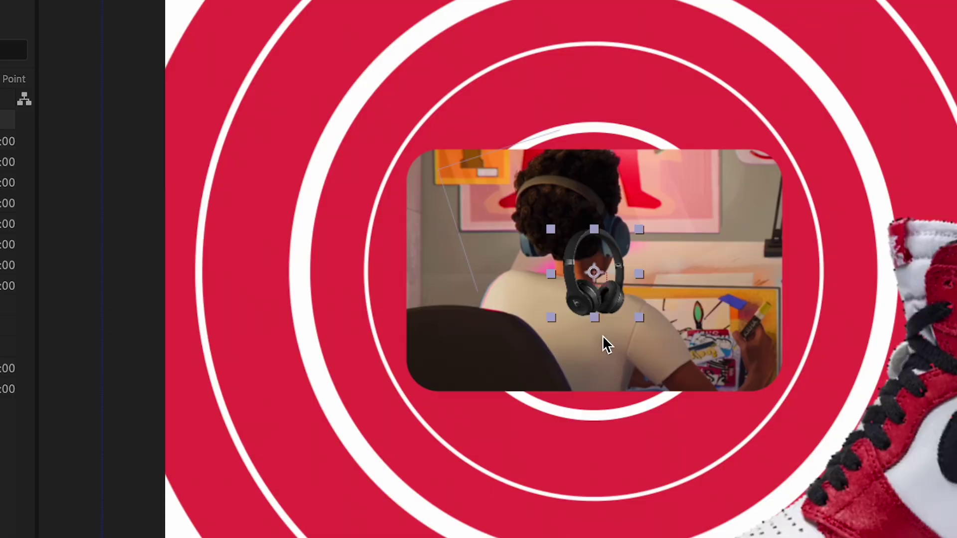
pyautogui.moveTo(492, 227); pyautogui.dragTo(313, 187)
pyautogui.press('s')
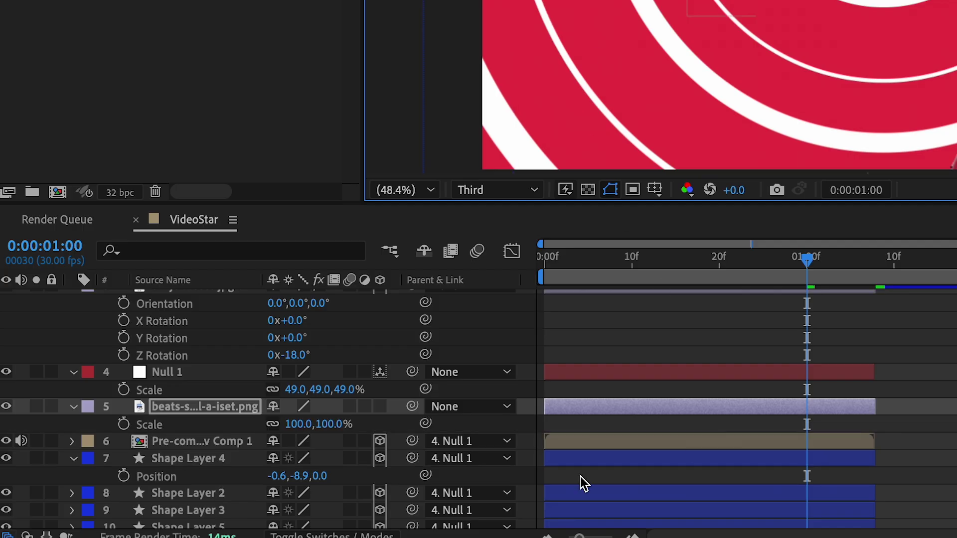
pyautogui.moveTo(335, 423); pyautogui.dragTo(520, 402)
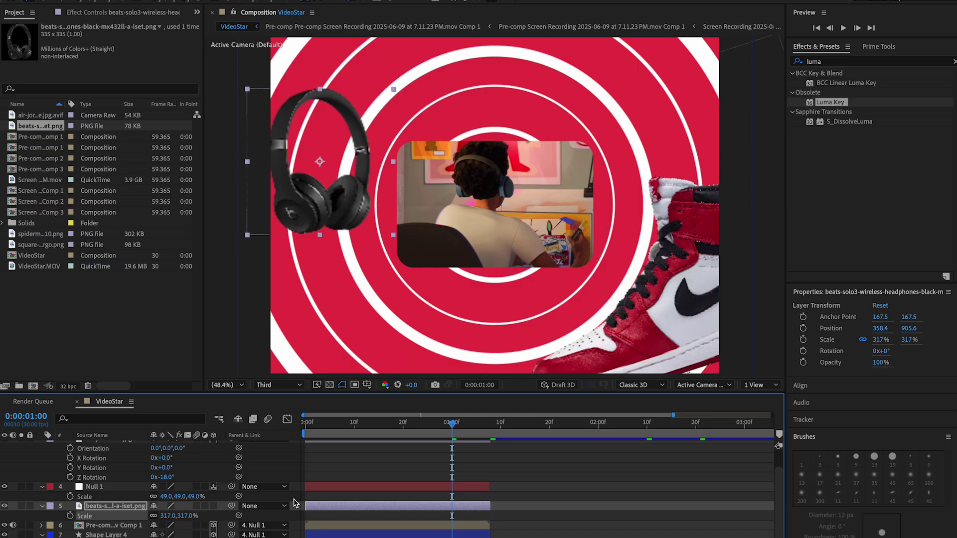
# Rotate the headphones to -13°, reposition them to about 455.4, 751.9 and make them a 3D layer
pyautogui.press('r')
pyautogui.moveTo(170, 520); pyautogui.dragTo(156, 518)
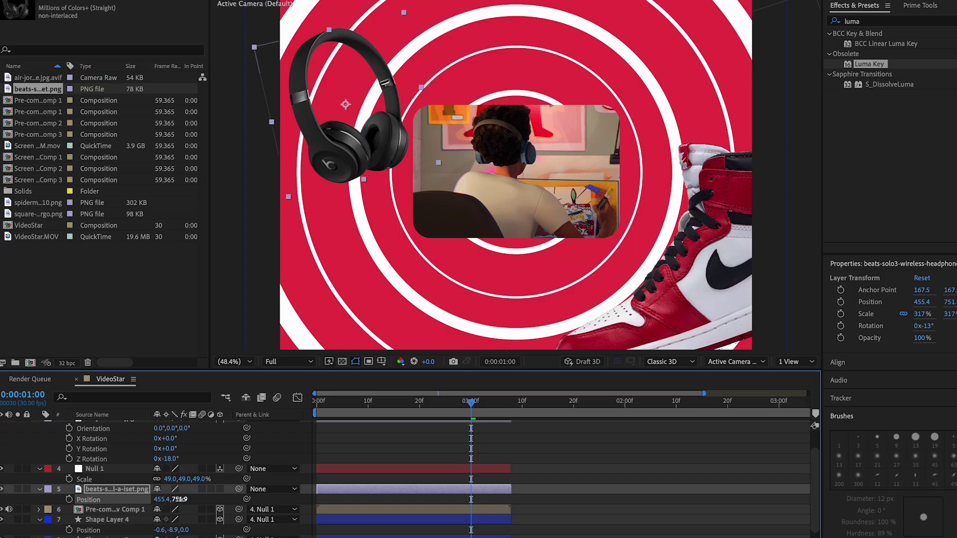
pyautogui.moveTo(182, 499); pyautogui.dragTo(219, 499)
pyautogui.press('p')
pyautogui.click(222, 489)
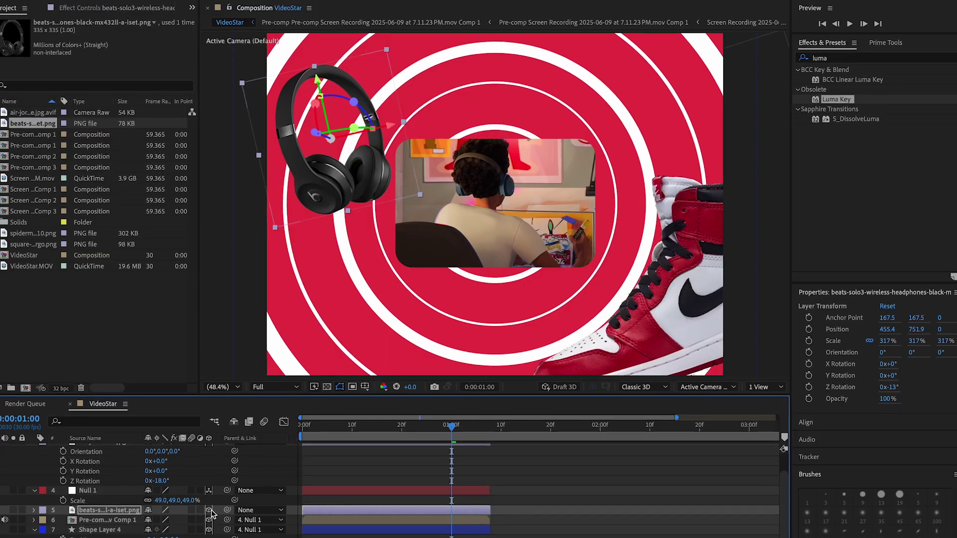
pyautogui.press('p')
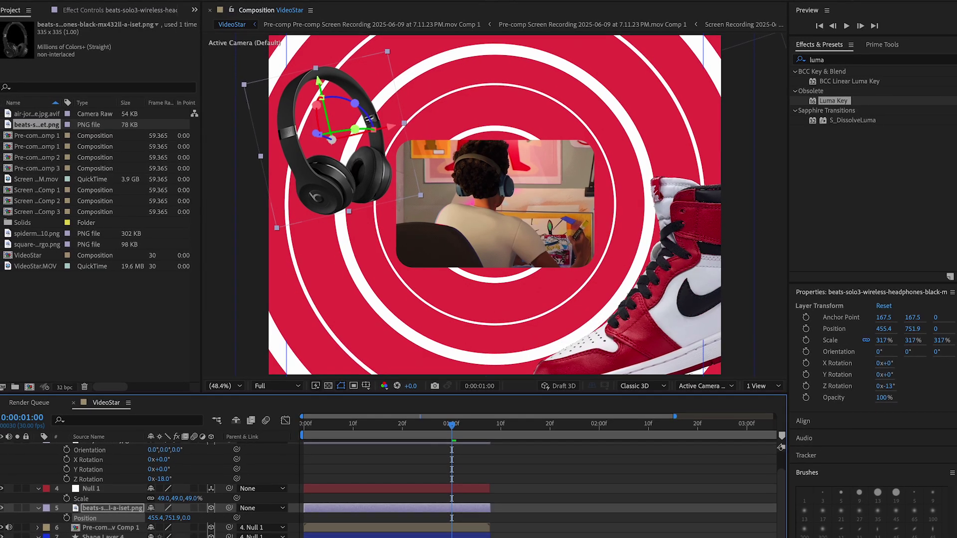
# Add the Spider-Man LEGO image as a 3D layer at the frame's lower left and set its Z rotation to -12°
pyautogui.click(44, 236)
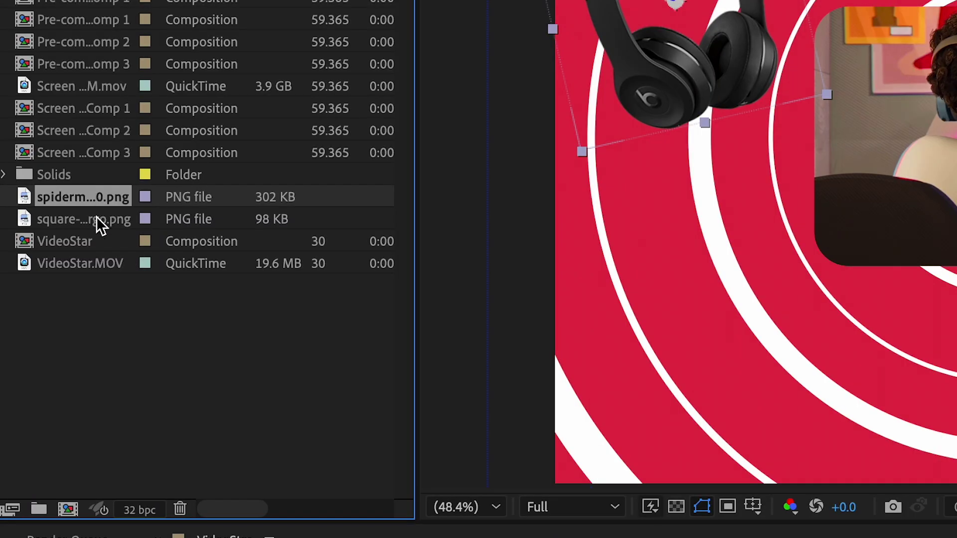
pyautogui.moveTo(97, 217); pyautogui.dragTo(263, 389)
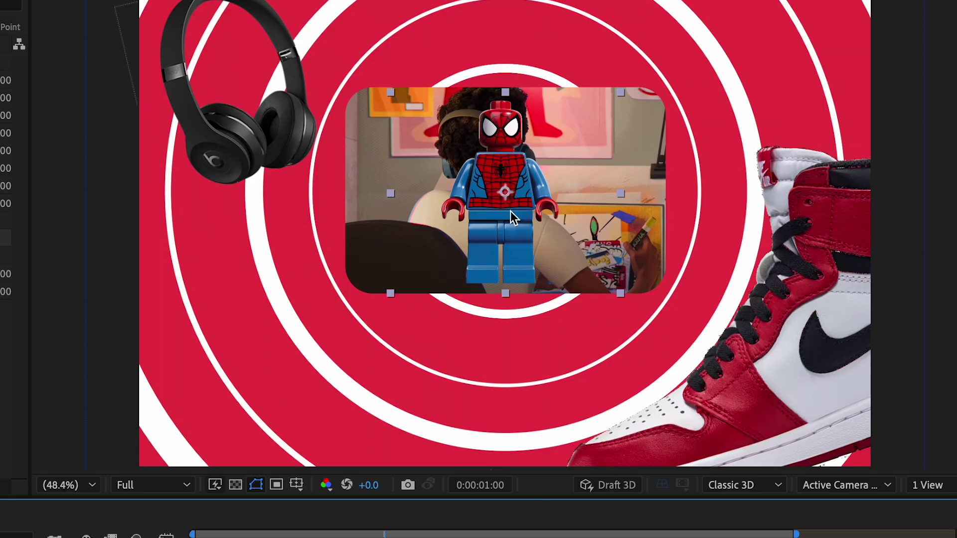
pyautogui.moveTo(511, 214); pyautogui.dragTo(302, 372)
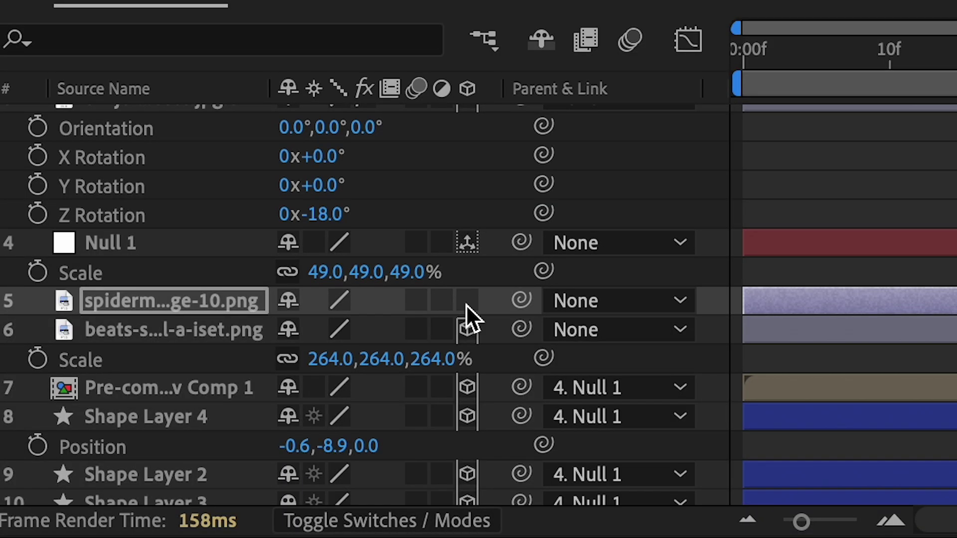
pyautogui.click(467, 301)
pyautogui.press('r')
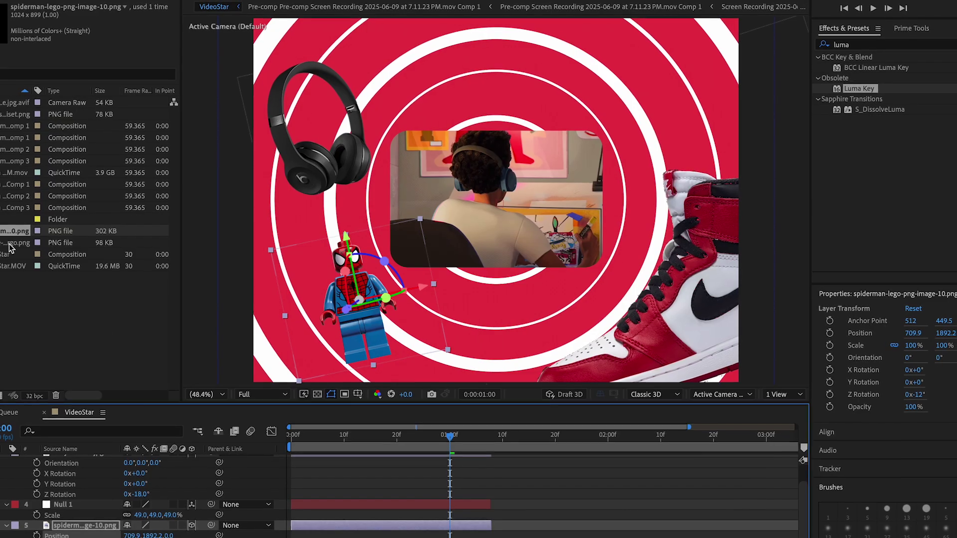
# Add the Spotify icon image to the composition and isolate its green circle with an elliptical mask contracted by negative mask expansion
pyautogui.click(2, 177)
pyautogui.click(15, 232)
pyautogui.moveTo(17, 244); pyautogui.dragTo(104, 498)
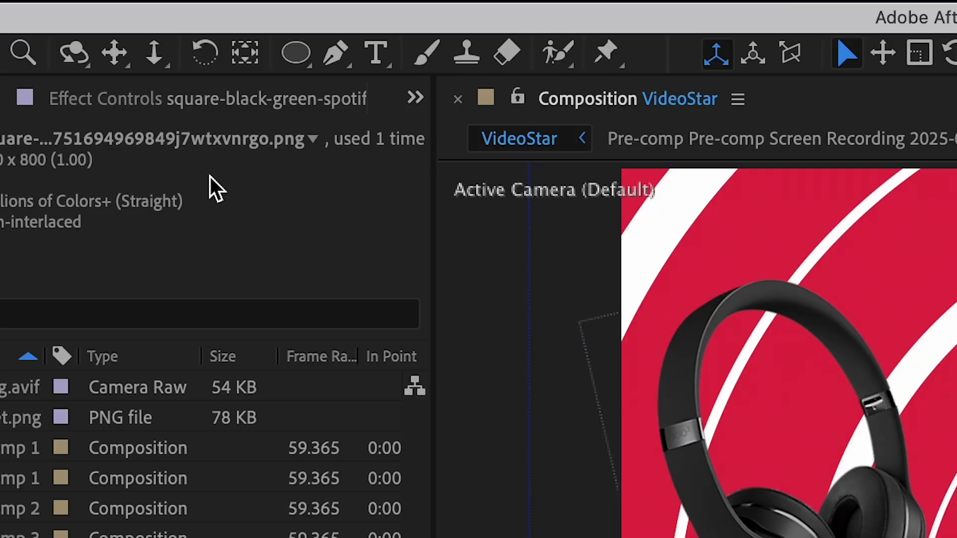
pyautogui.click(305, 48)
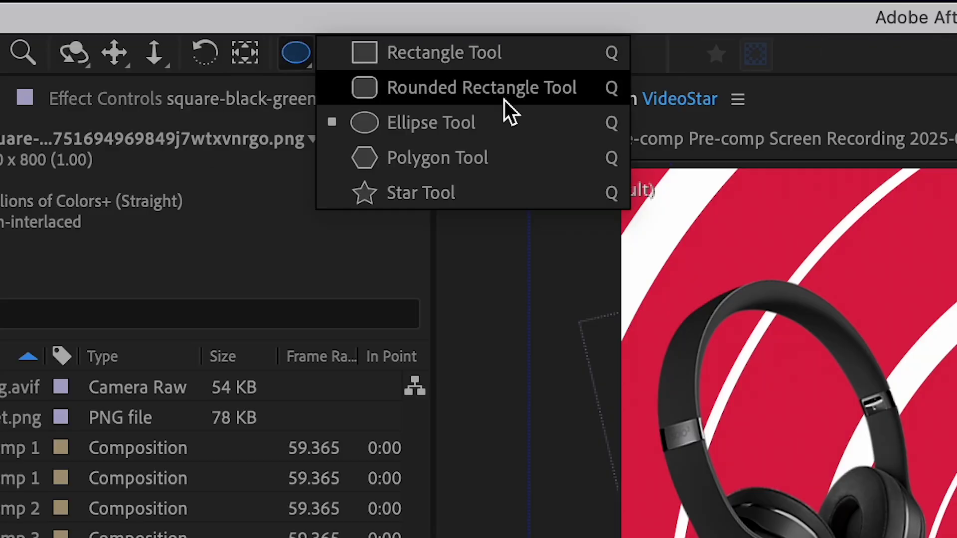
pyautogui.click(505, 125)
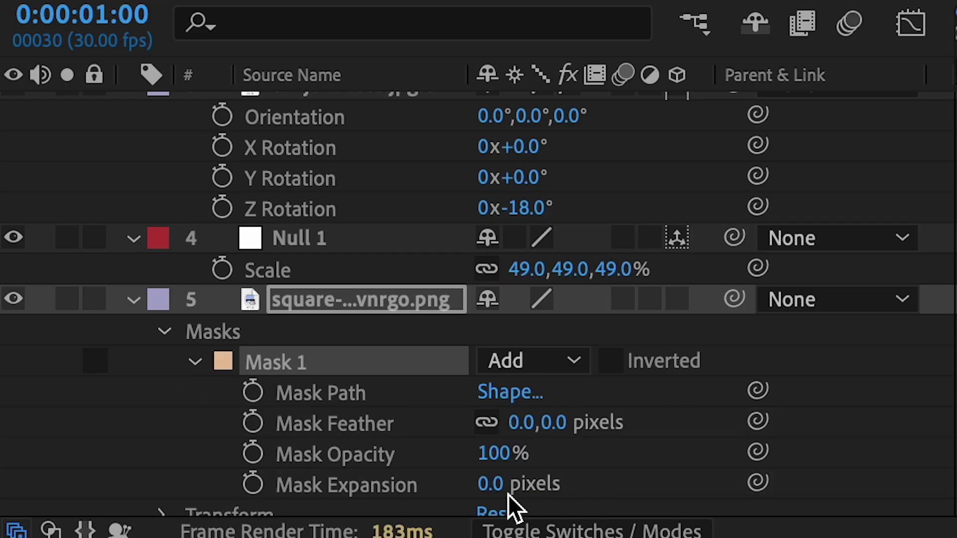
pyautogui.moveTo(487, 483); pyautogui.dragTo(454, 489)
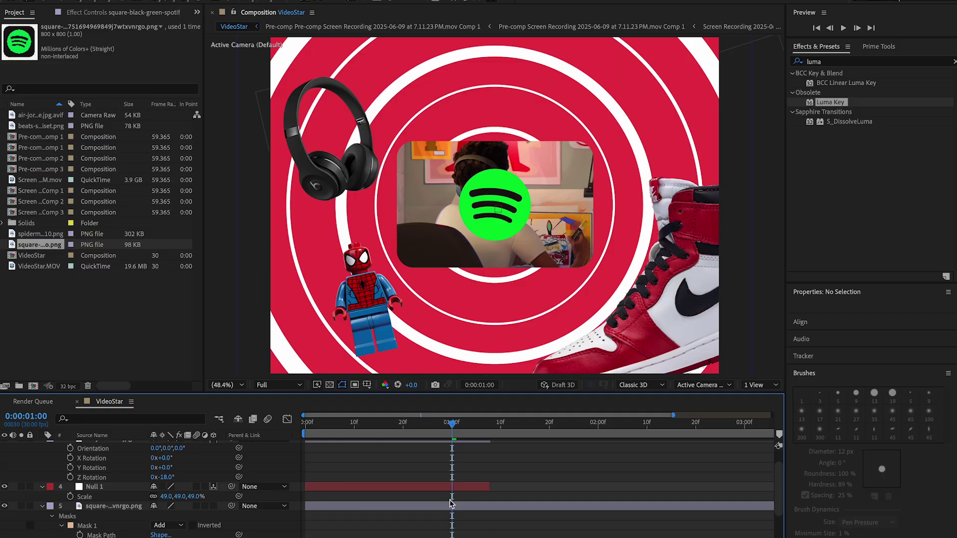
# Place the Spotify icon as a 3D layer at the frame's upper right, at about 2500.4, 471.4, -165
pyautogui.click(450, 506)
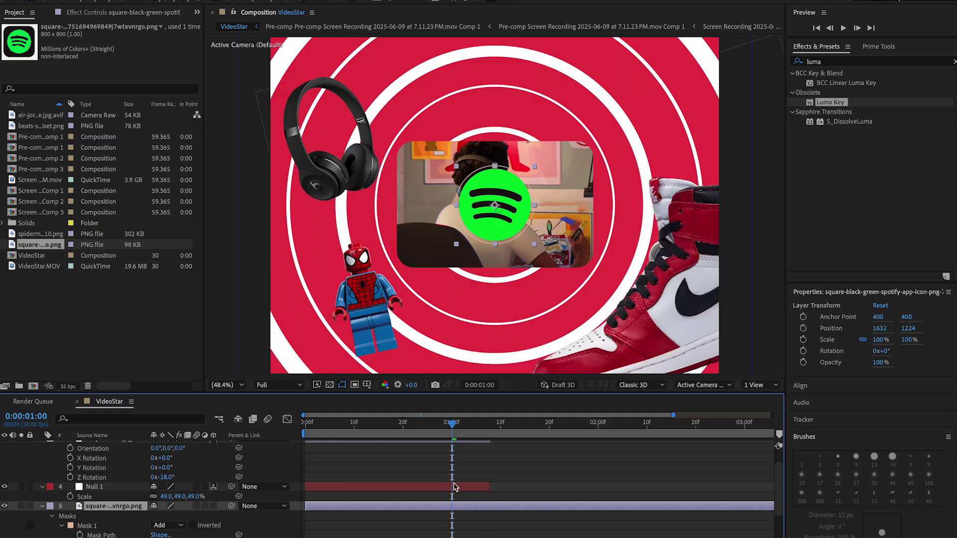
pyautogui.moveTo(510, 237); pyautogui.dragTo(612, 160)
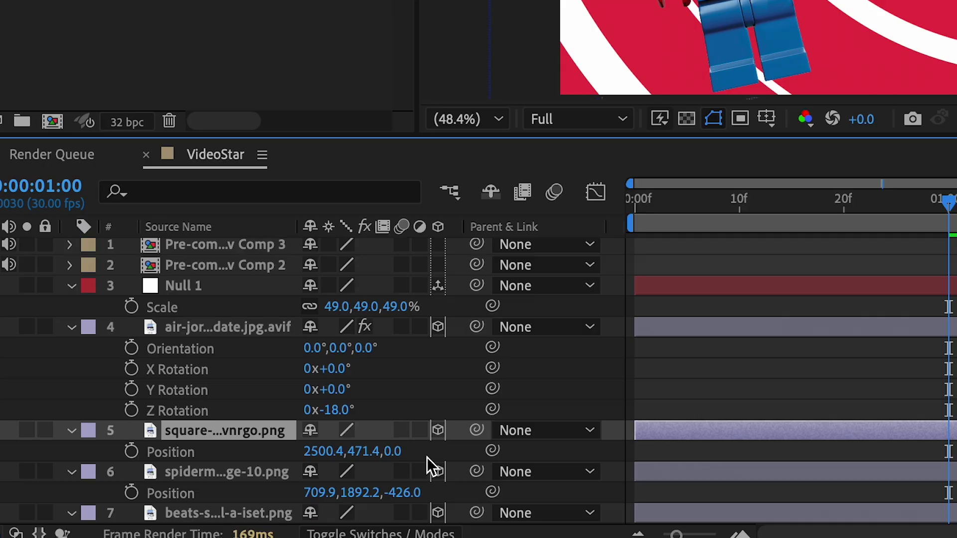
pyautogui.moveTo(397, 457); pyautogui.dragTo(429, 457)
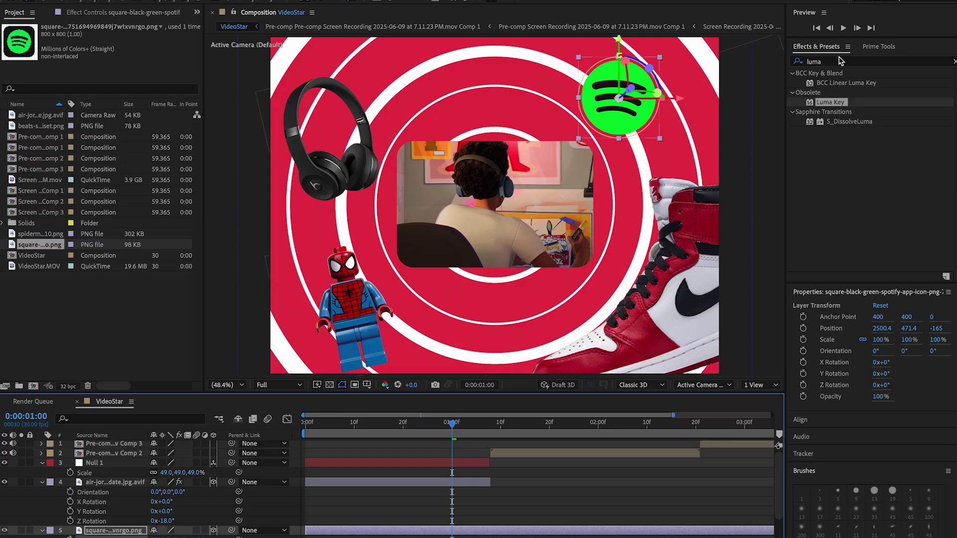
# Apply the S_Tint effect to the Spotify icon and change its Tint Darks colour
pyautogui.click(803, 65)
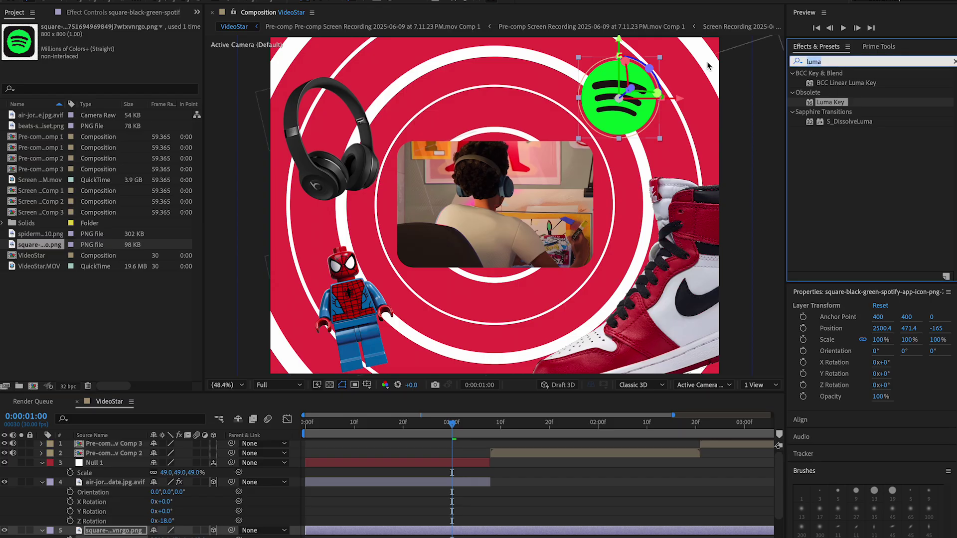
pyautogui.write('s_tint')
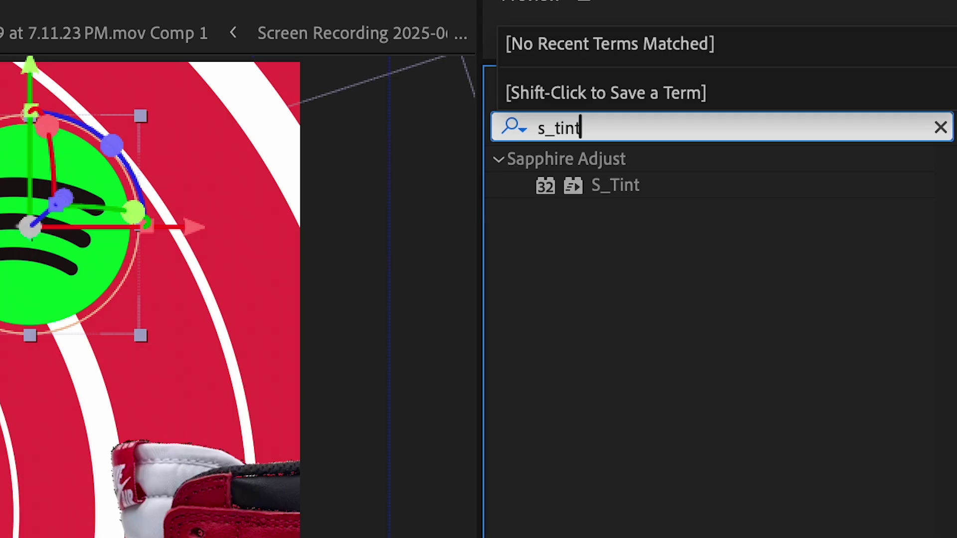
pyautogui.doubleClick(643, 188)
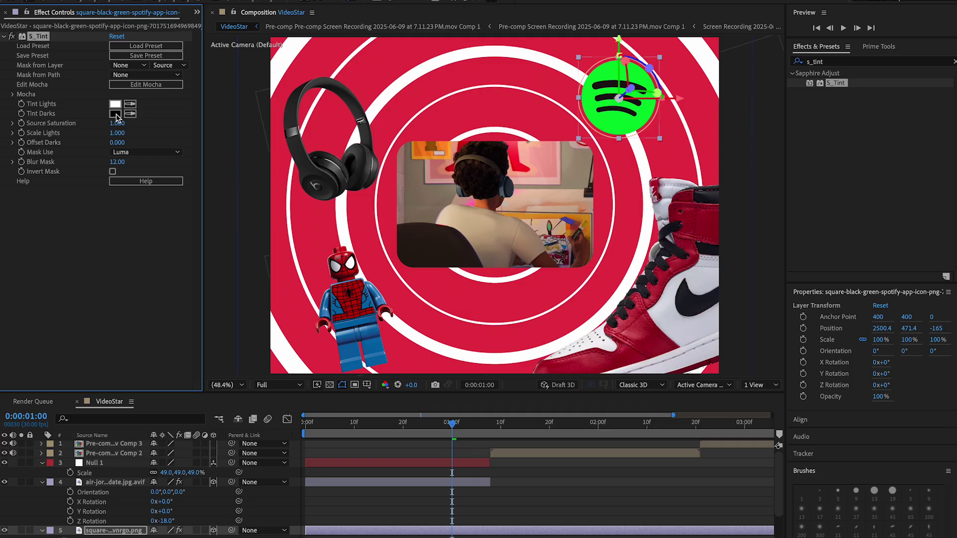
pyautogui.click(115, 114)
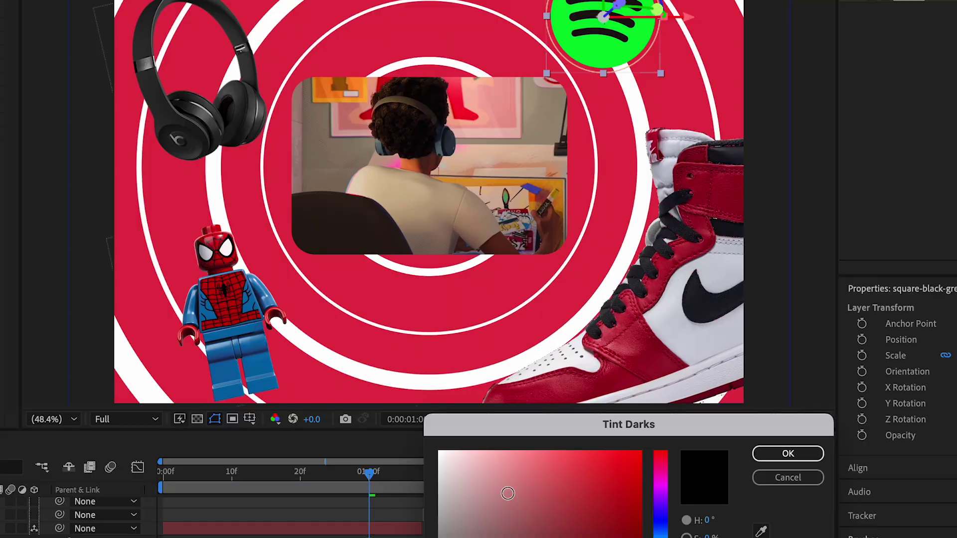
pyautogui.moveTo(528, 523); pyautogui.dragTo(773, 303)
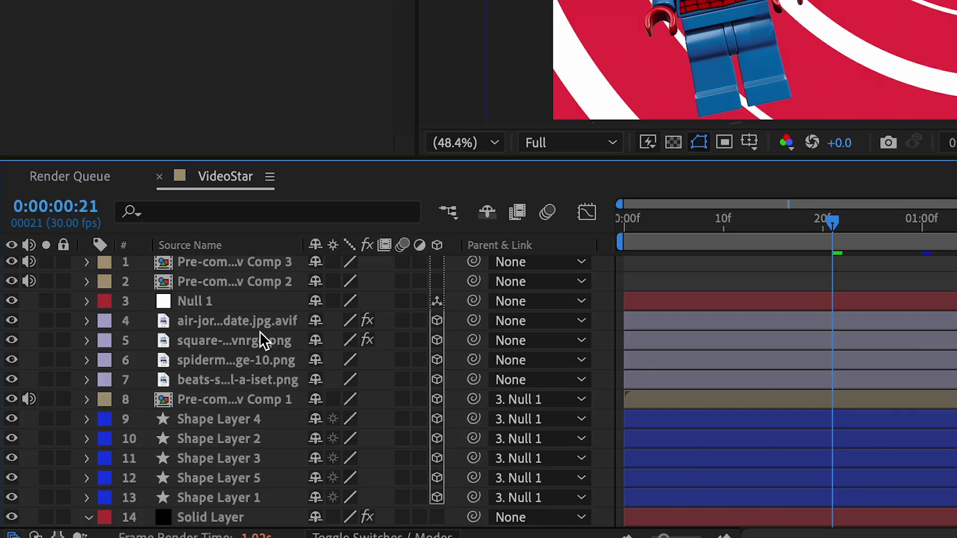
# Parent the Air Jordan, Spotify icon, Spider-Man and Beats image layers to Null 1 and scale the null to about 49%
pyautogui.click(262, 323)
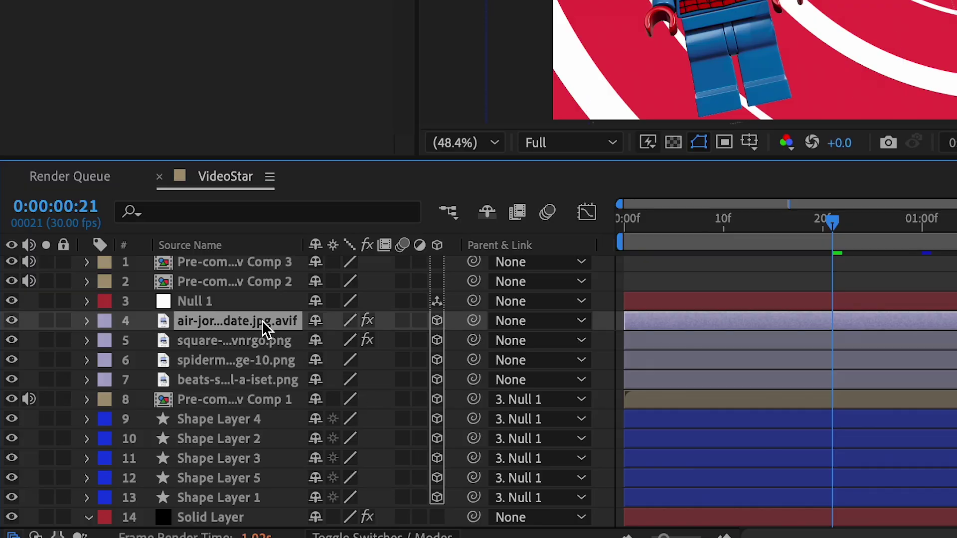
pyautogui.keyDown('shift'); pyautogui.click(248, 381); pyautogui.keyUp('shift')
pyautogui.moveTo(473, 321); pyautogui.dragTo(246, 304)
pyautogui.press('s')
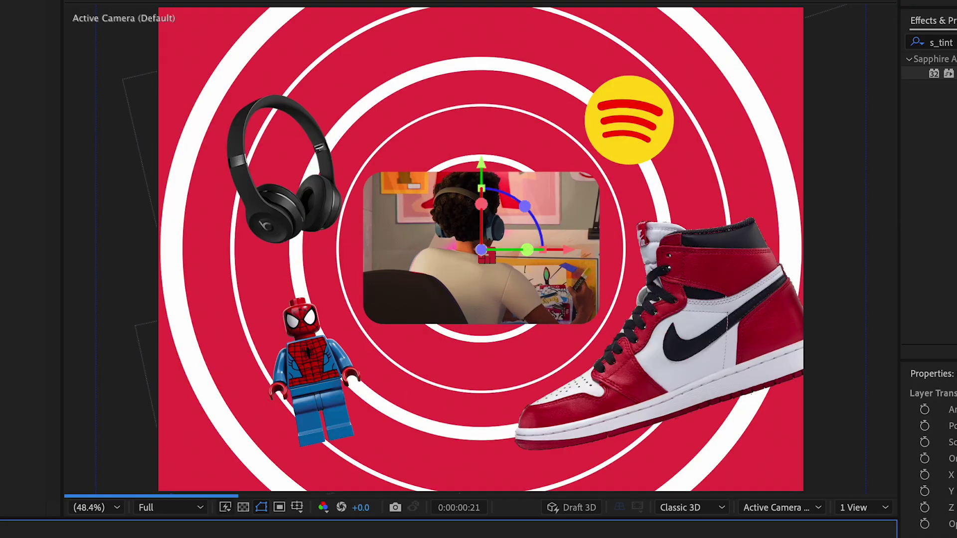
pyautogui.moveTo(179, 473); pyautogui.dragTo(184, 472)
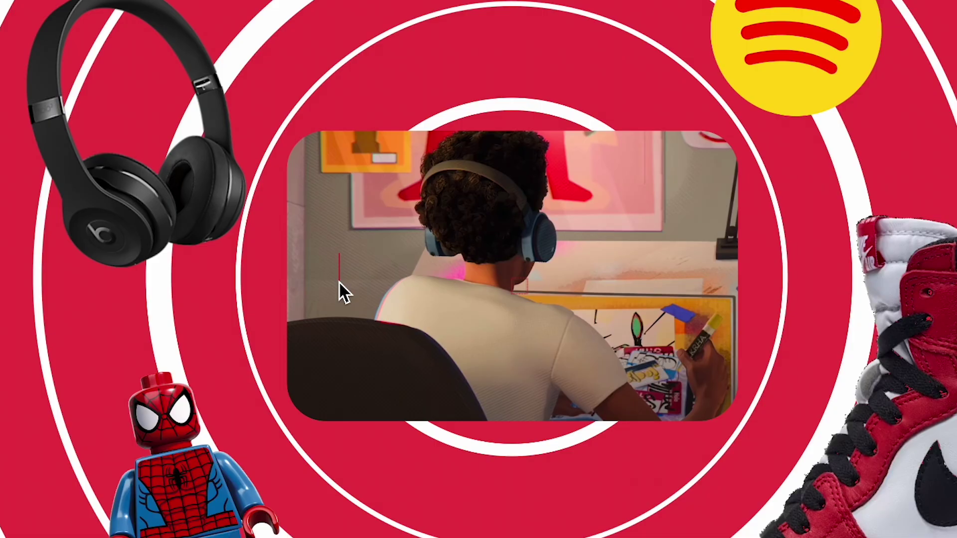
# Add the text JAYD3NFX over the masked clip and set Null 1's Z position to -1973
pyautogui.click(423, 208)
pyautogui.write('JAYD3NFX')
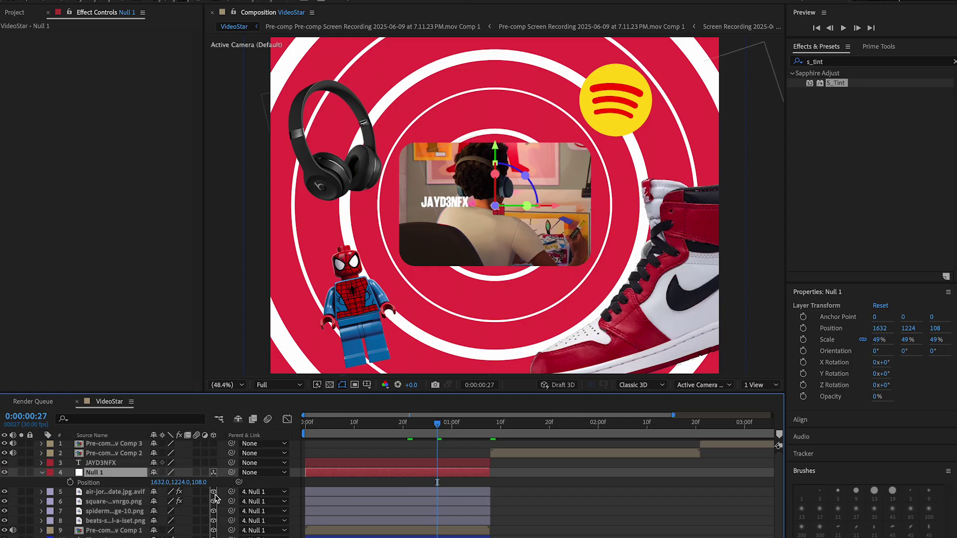
pyautogui.moveTo(203, 484); pyautogui.dragTo(257, 490)
# Move the JAYD3NFX text layer directly below Null 1 and make it a 3D layer
pyautogui.click(325, 464)
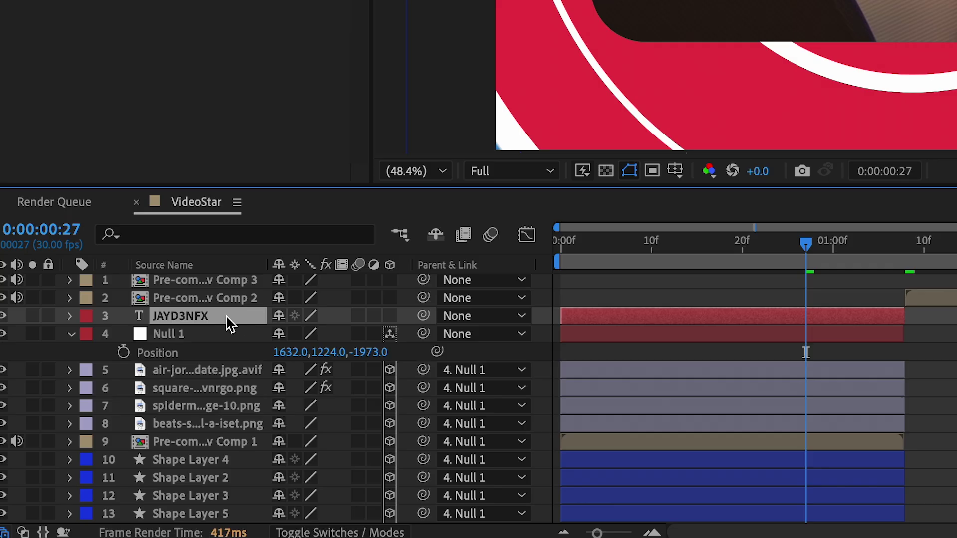
pyautogui.moveTo(127, 463); pyautogui.dragTo(125, 476)
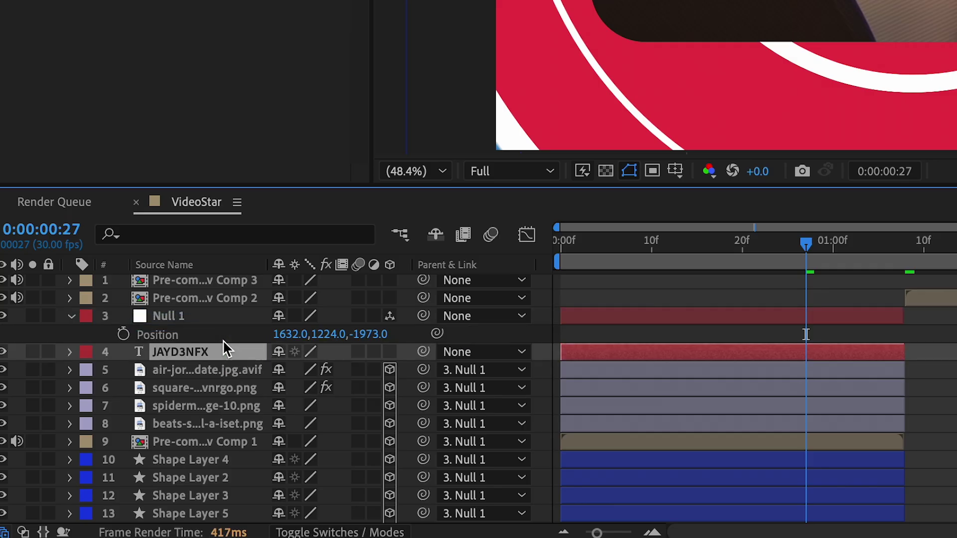
pyautogui.click(698, 300)
# Scale the JAYD3NFX text to 161% and position it at about 1772.6, 1225.8, -2178, beside the character's headphones
pyautogui.press('s')
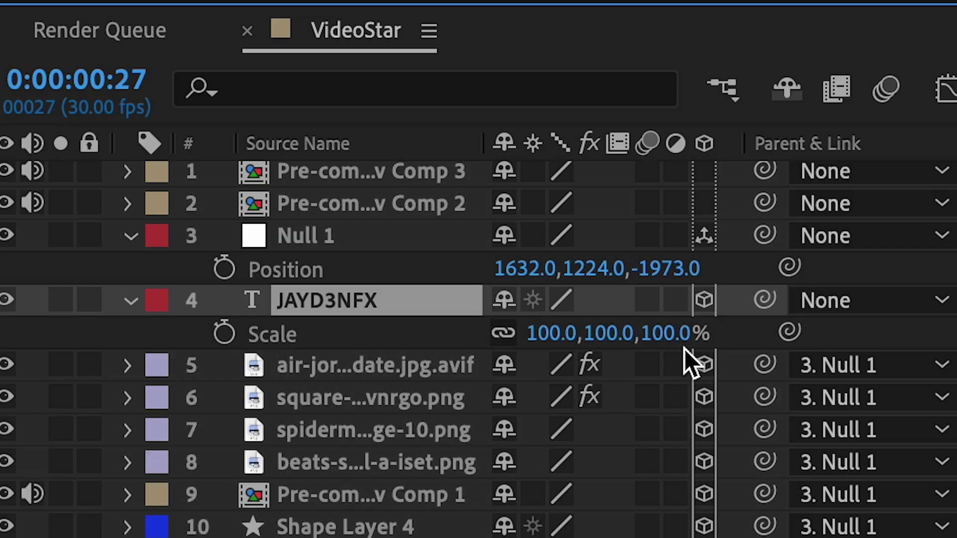
pyautogui.moveTo(675, 339); pyautogui.dragTo(699, 348)
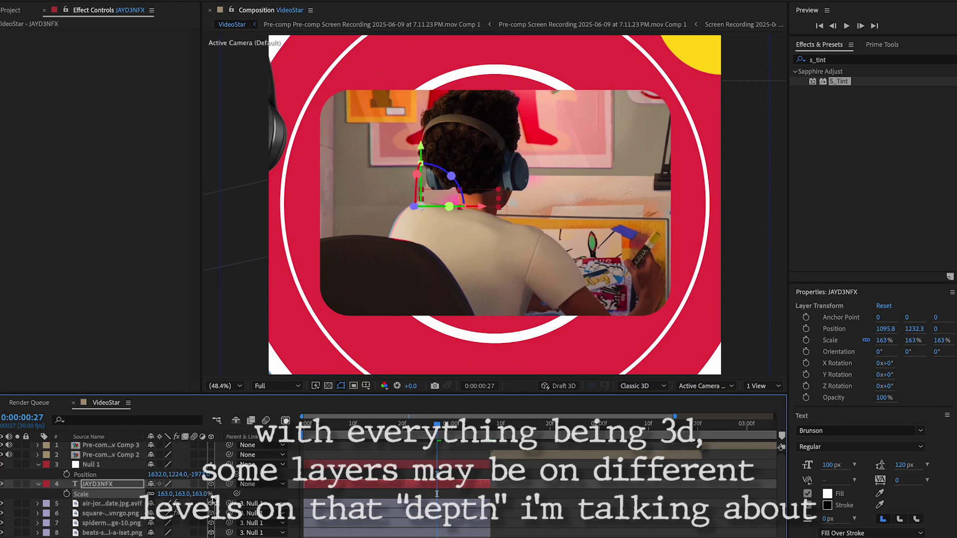
pyautogui.moveTo(207, 498); pyautogui.dragTo(300, 495)
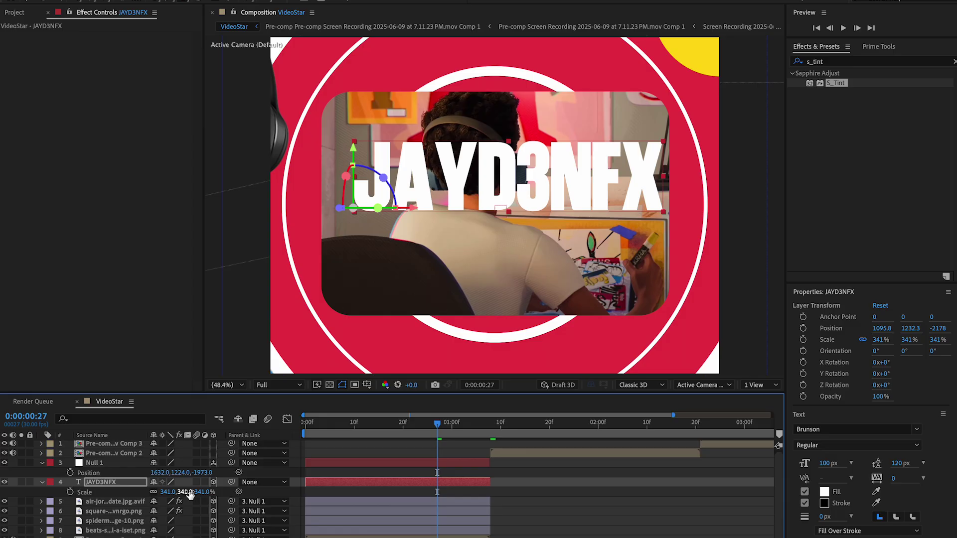
pyautogui.moveTo(186, 492); pyautogui.dragTo(142, 492)
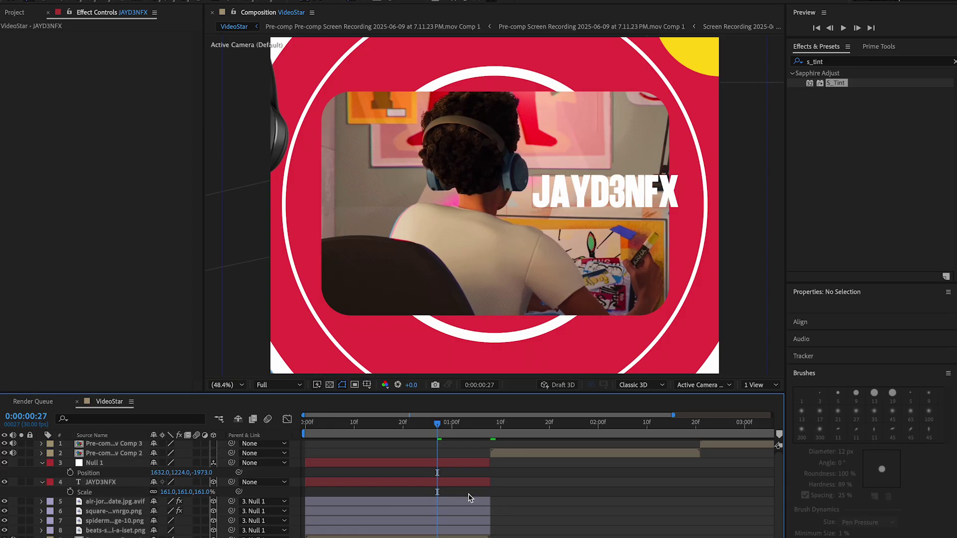
# Create a gray-blue solid with a sampled colour and a rectangular mask framing the JAYD3NFX text, and place it below the text layer
pyautogui.click(464, 483)
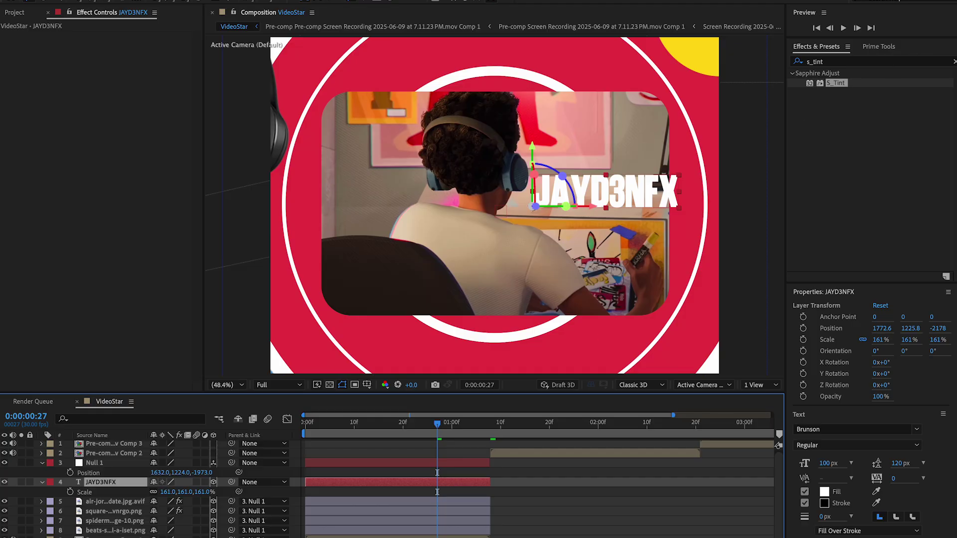
pyautogui.click(316, 20)
pyautogui.moveTo(312, 65)
pyautogui.click(590, 93)
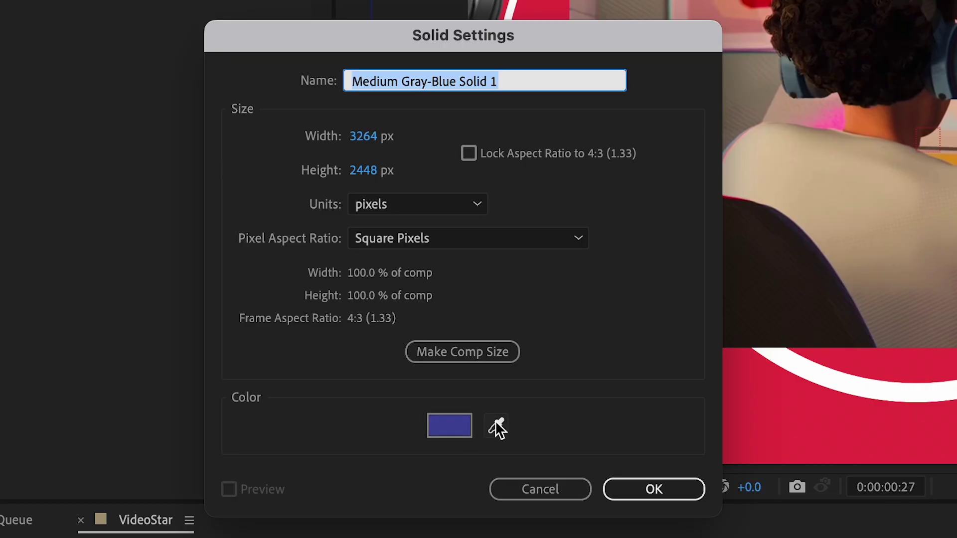
pyautogui.click(497, 428)
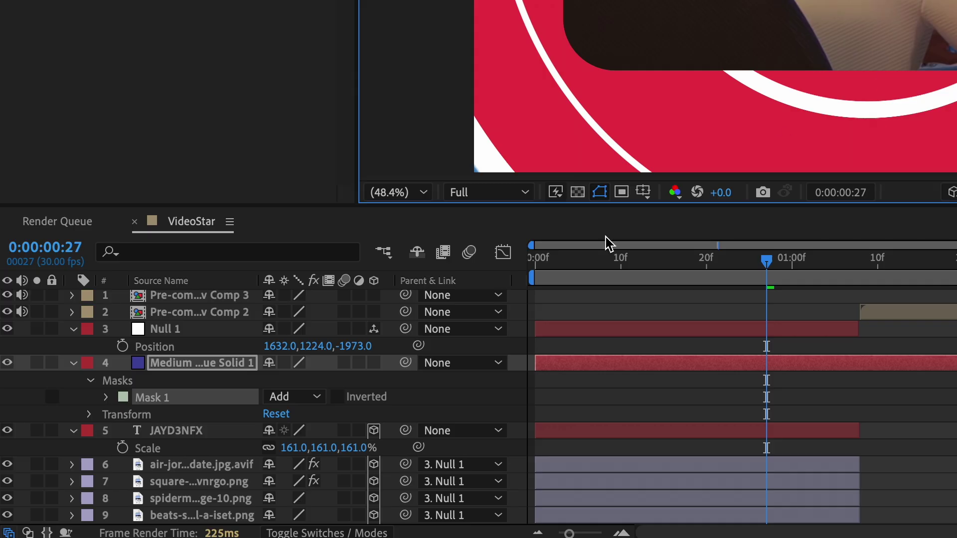
pyautogui.moveTo(182, 372); pyautogui.dragTo(188, 451)
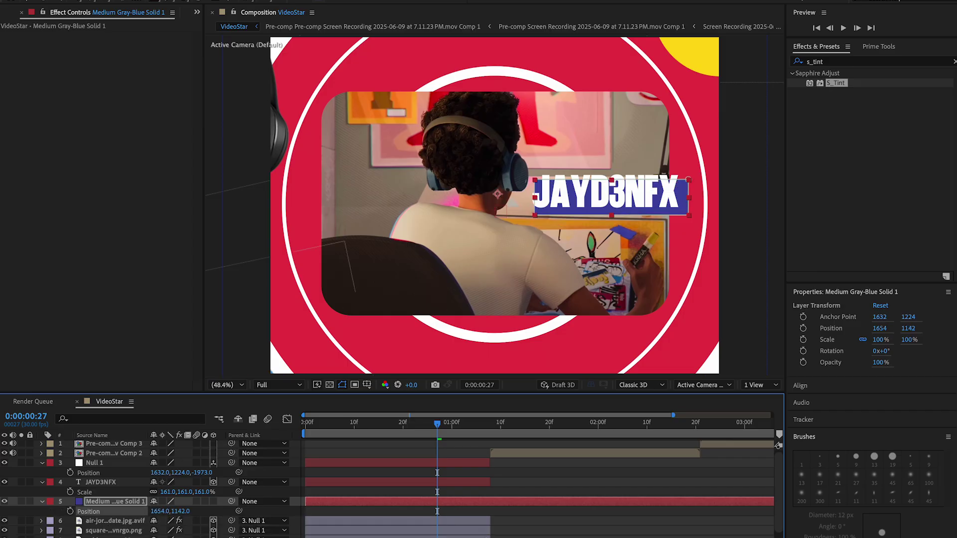
pyautogui.click(508, 522)
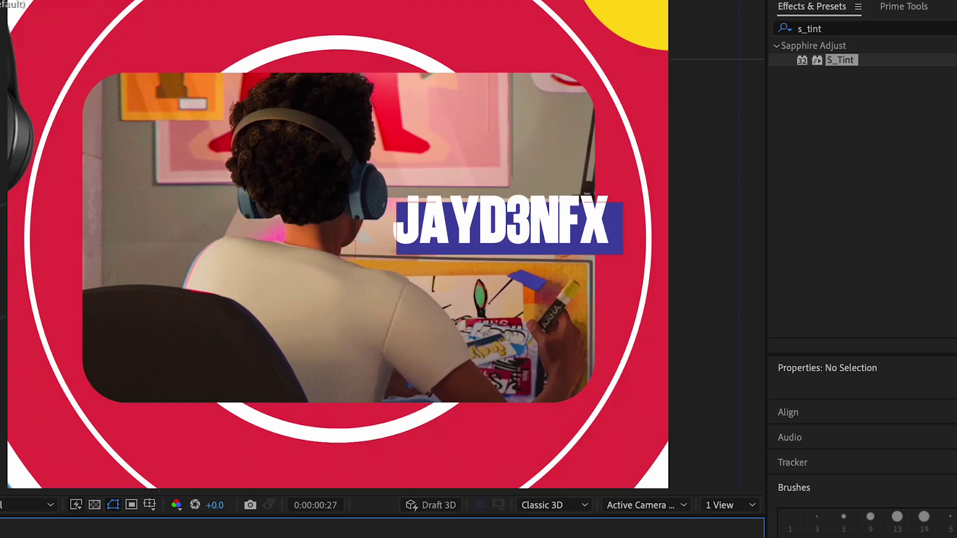
# Trim the end of the gray-blue solid to match the end of the JAYD3NFX text layer
pyautogui.click(471, 502)
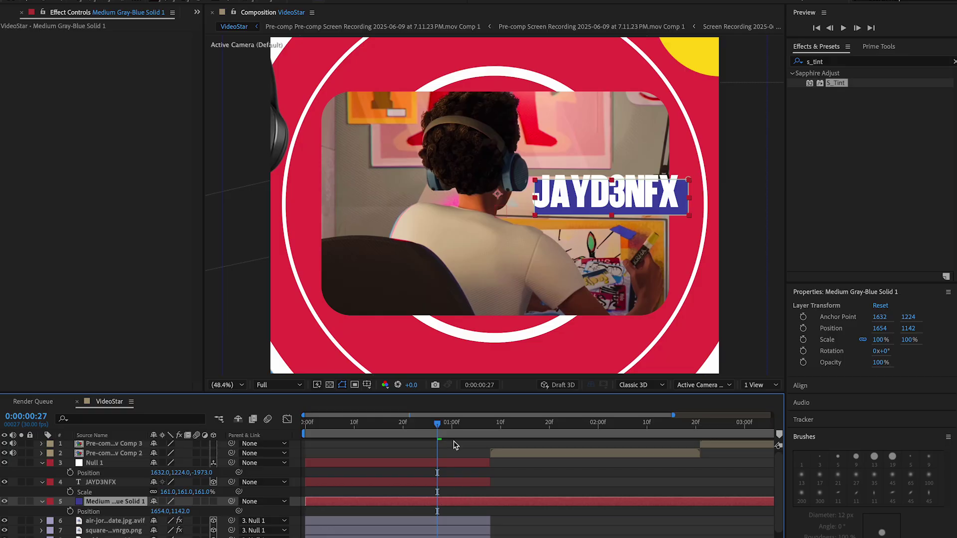
pyautogui.moveTo(437, 424); pyautogui.dragTo(468, 427)
pyautogui.hotkey('ctrl', 'shift', 'd')
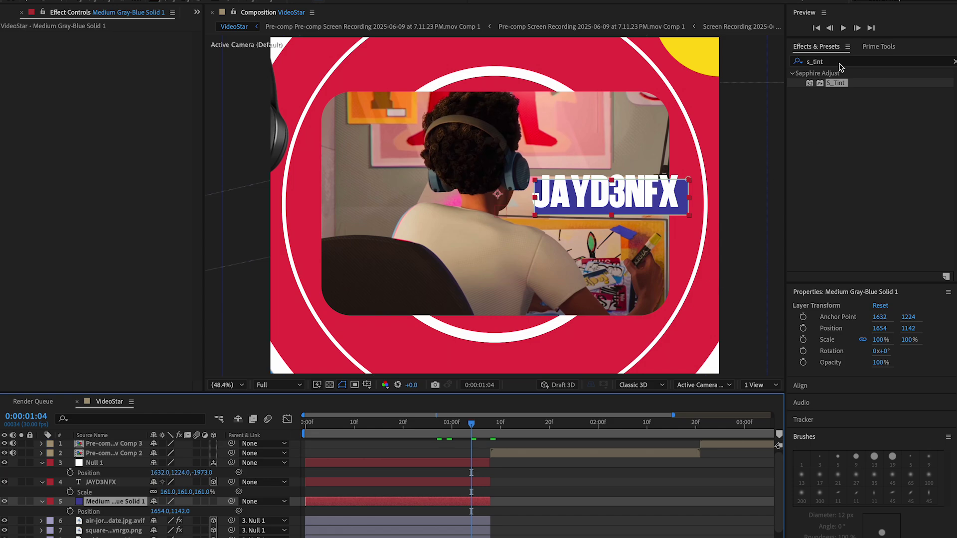
# Apply the Linear Wipe effect to the gray-blue solid and set Transition Completion to 100%
pyautogui.click(789, 62)
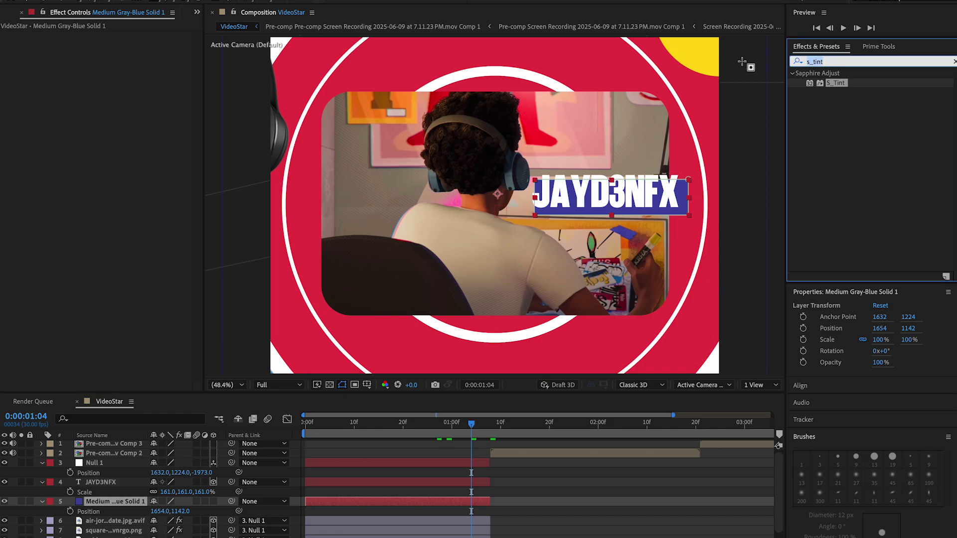
pyautogui.write('linear wip')
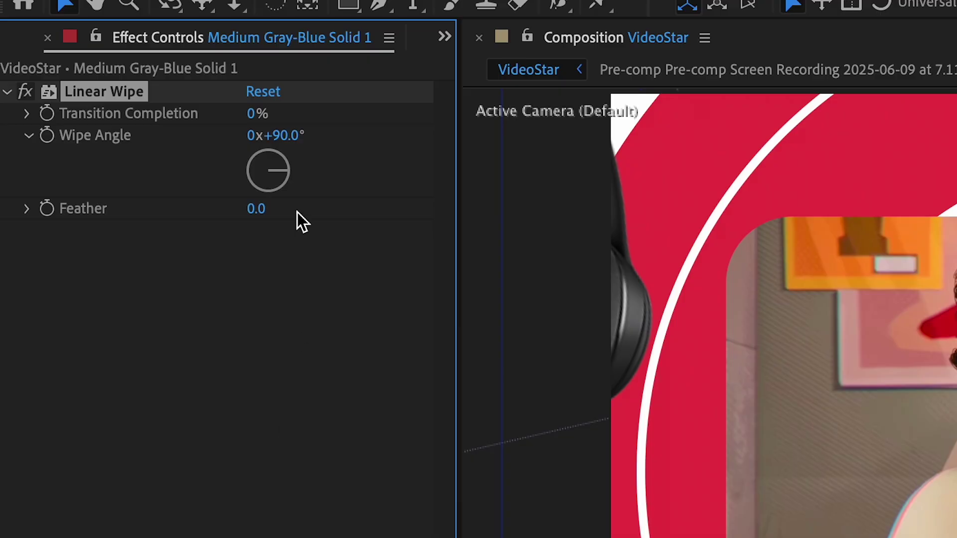
pyautogui.moveTo(258, 115); pyautogui.dragTo(68, 120)
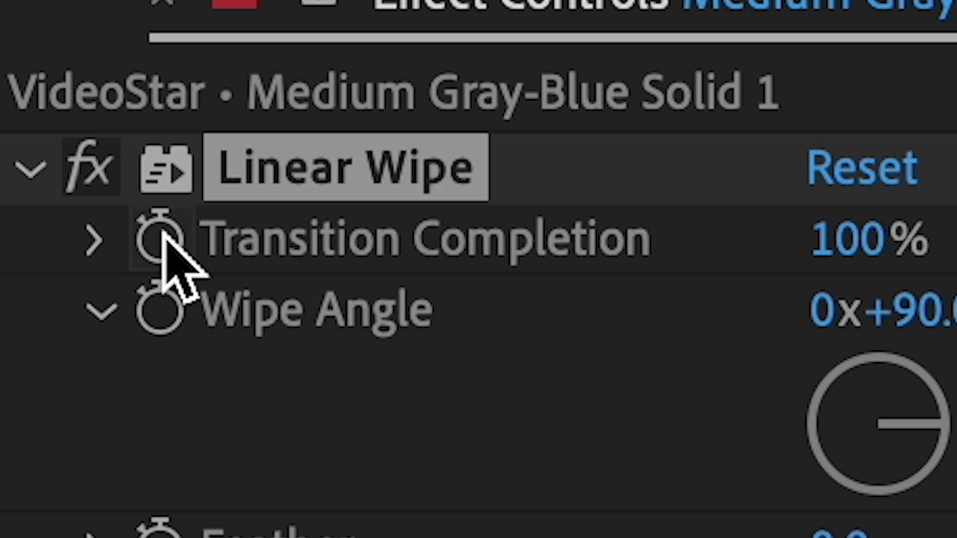
# Keyframe the Linear Wipe's Transition Completion at 100% near frame 23 and at 0% near the end of the solid
pyautogui.click(47, 114)
pyautogui.press('u')
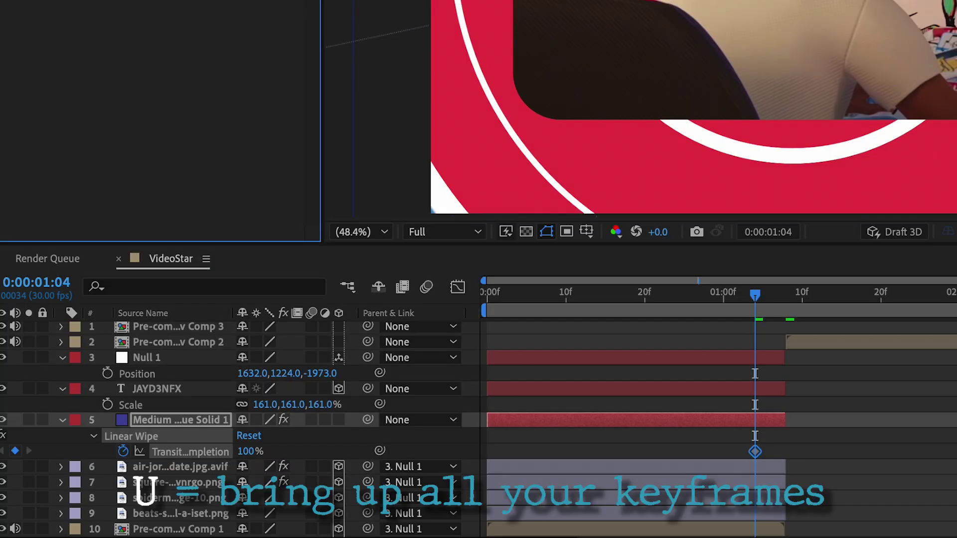
pyautogui.moveTo(756, 450); pyautogui.dragTo(691, 450)
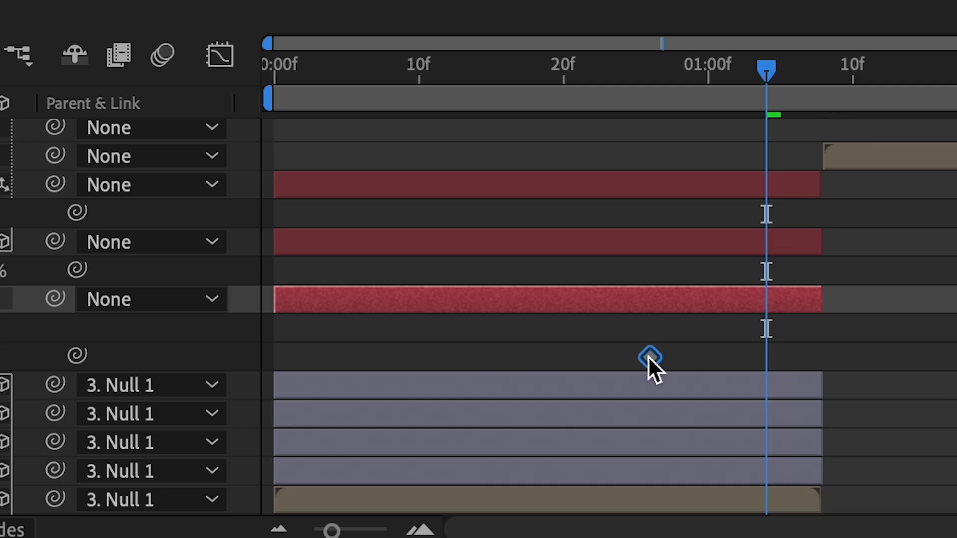
pyautogui.moveTo(648, 355); pyautogui.dragTo(613, 354)
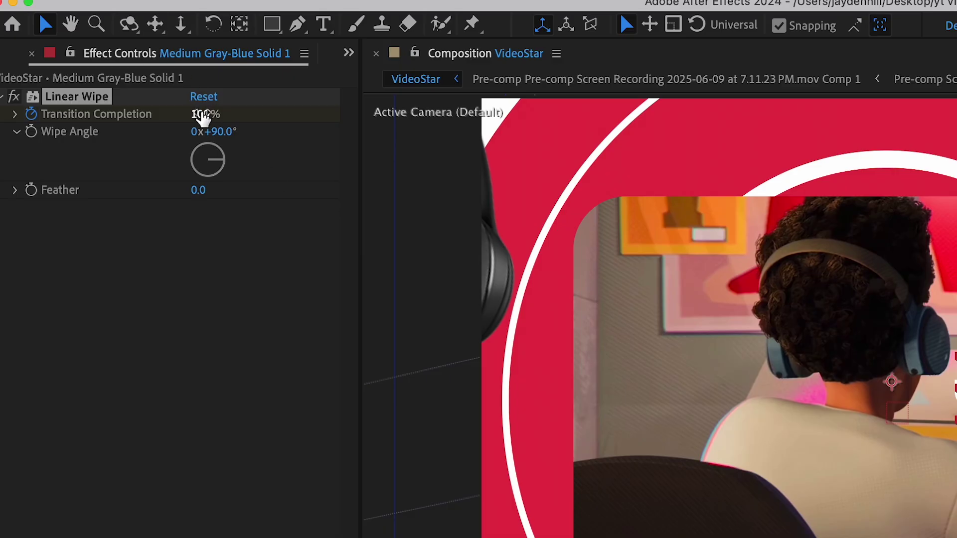
pyautogui.click(202, 114)
pyautogui.write('0')
pyautogui.press('Return')
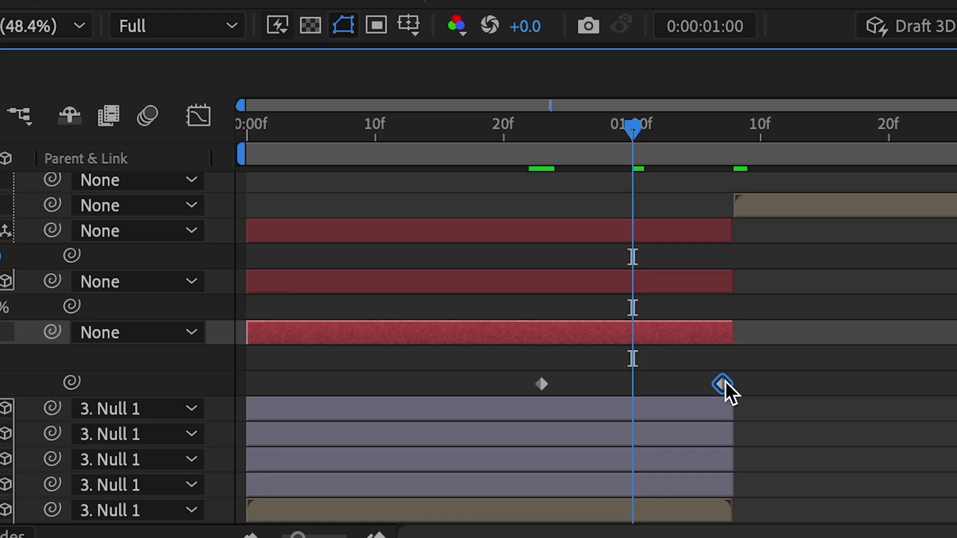
# Shift the wipe's keyframes earlier so the first sits at the layer start, apply Easy Ease to both and preview the reveal
pyautogui.moveTo(540, 385); pyautogui.dragTo(476, 387)
pyautogui.moveTo(432, 364); pyautogui.dragTo(789, 393)
pyautogui.press('F9')
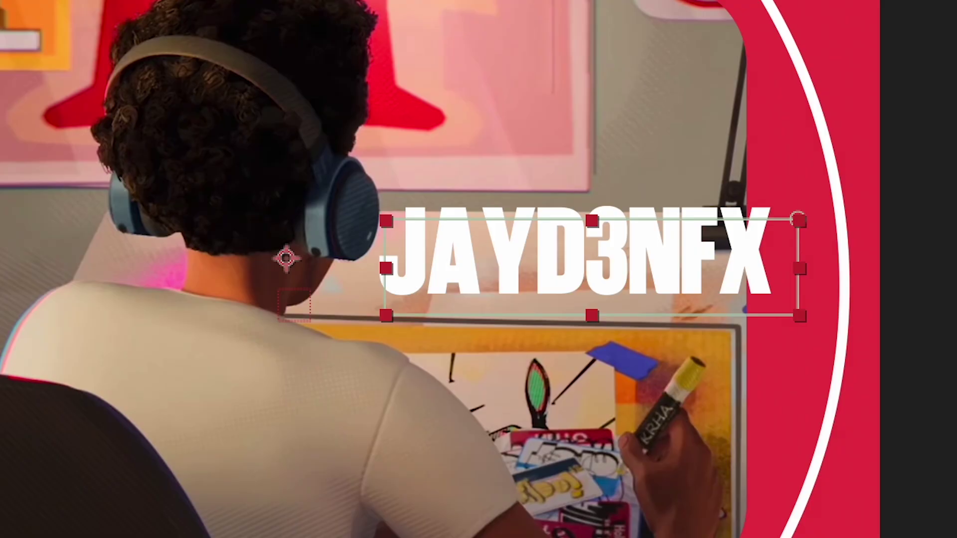
pyautogui.press('space')
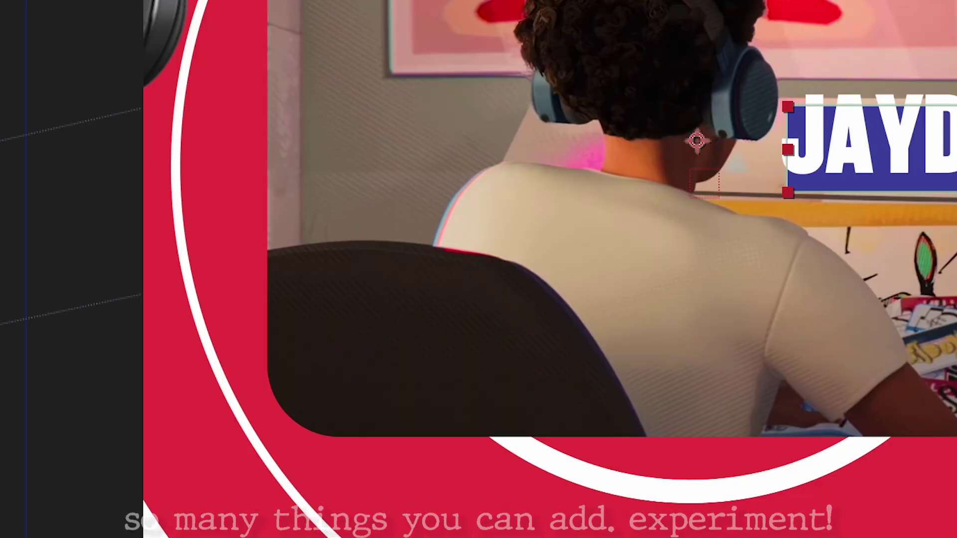
# Create a sampled-orange solid with a star-shaped mask and position it at about 1586.5, 1782.2, over the clip's lower-left corner
pyautogui.click(155, 1)
pyautogui.click(194, 10)
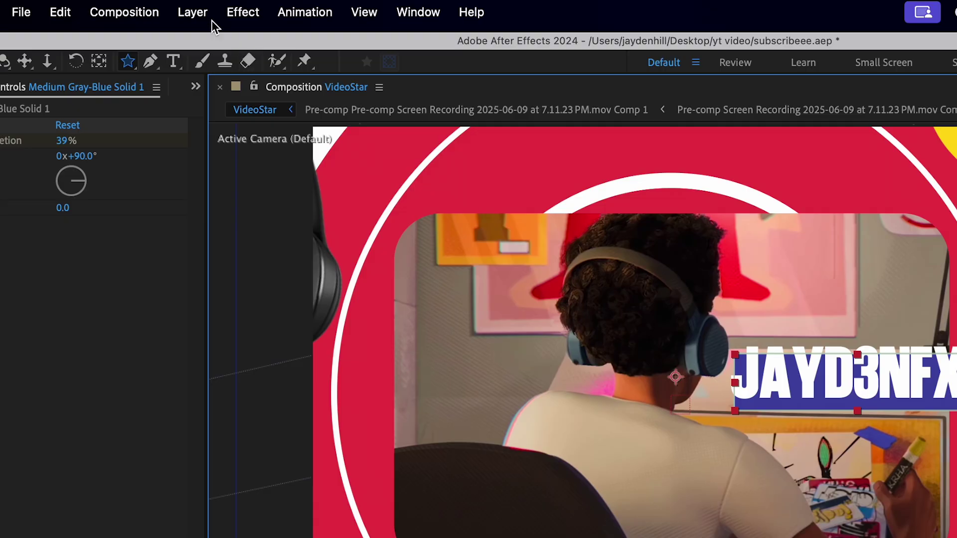
pyautogui.click(192, 11)
pyautogui.moveTo(206, 44)
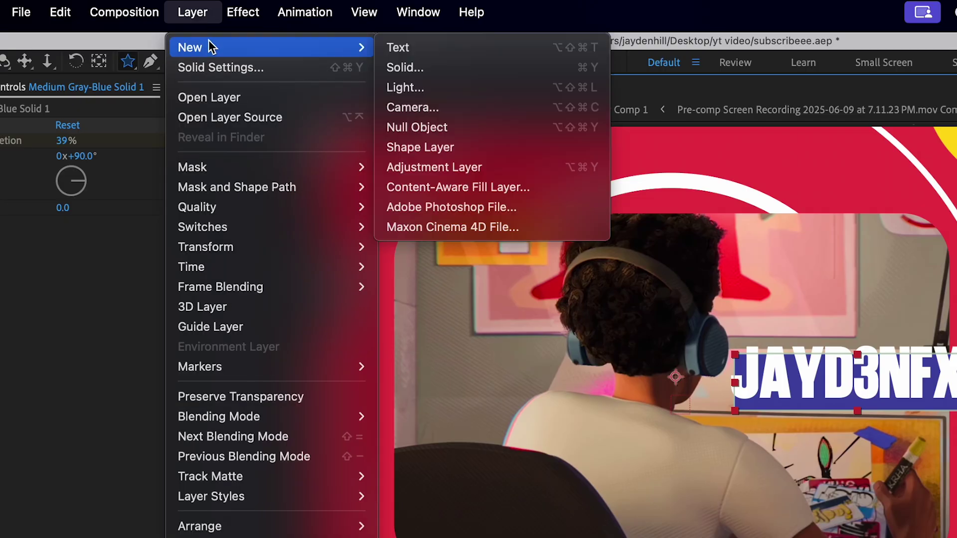
pyautogui.click(399, 69)
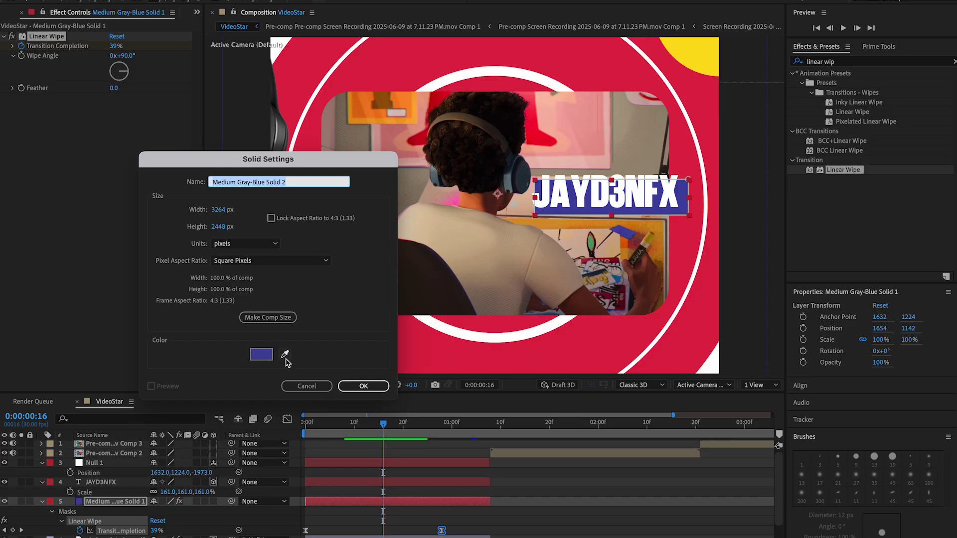
pyautogui.click(286, 356)
pyautogui.click(361, 121)
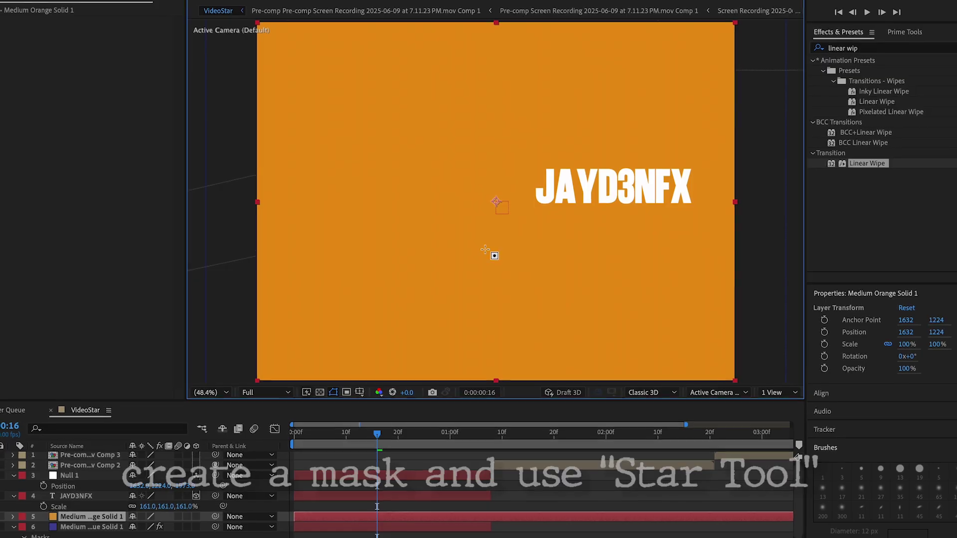
pyautogui.moveTo(341, 223); pyautogui.dragTo(341, 296)
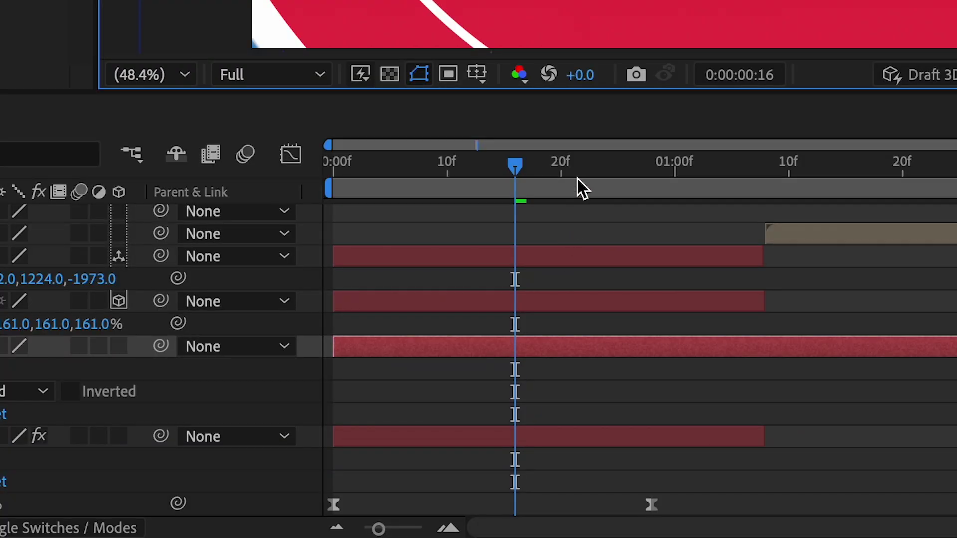
# Trim the end of the orange star solid to match the text layer by splitting it and deleting the excess
pyautogui.press('super+shift+d')
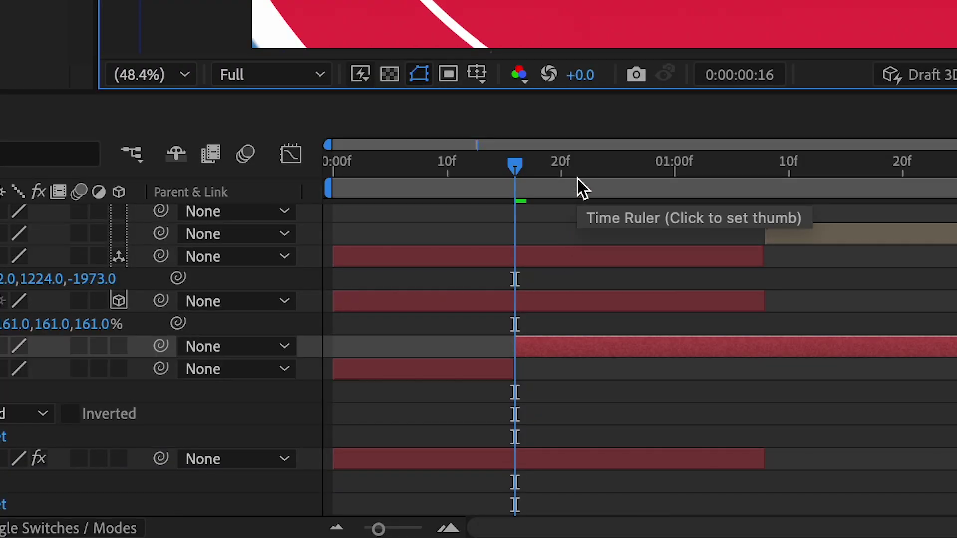
pyautogui.press('Delete')
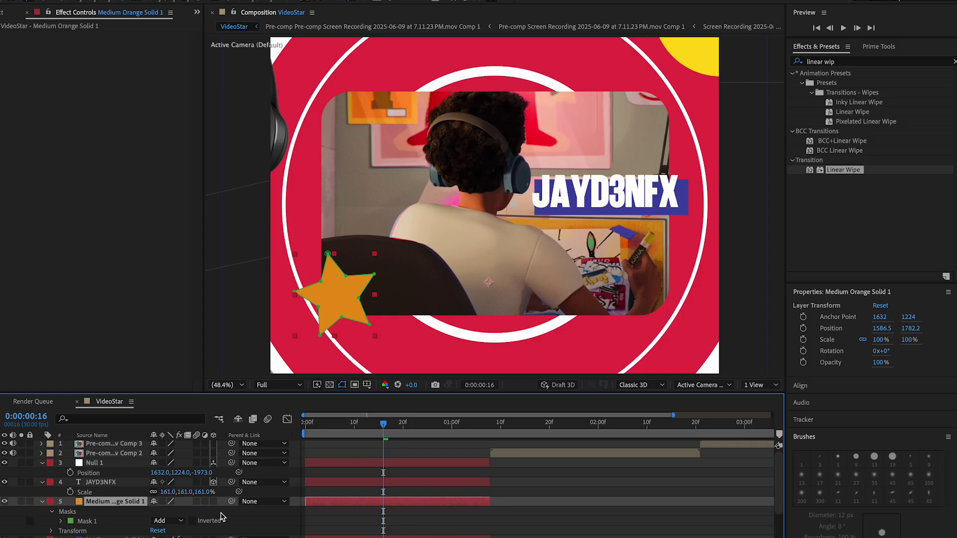
# Reveal the orange star layer's Rotation and centre its anchor point in the layer content
pyautogui.press('r')
pyautogui.click(71, 511)
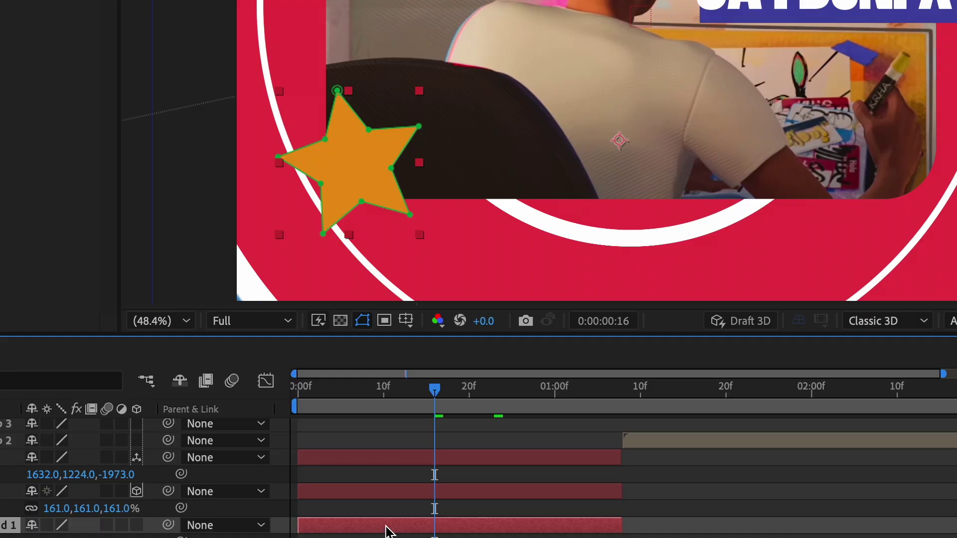
pyautogui.rightClick(352, 505)
pyautogui.moveTo(504, 160)
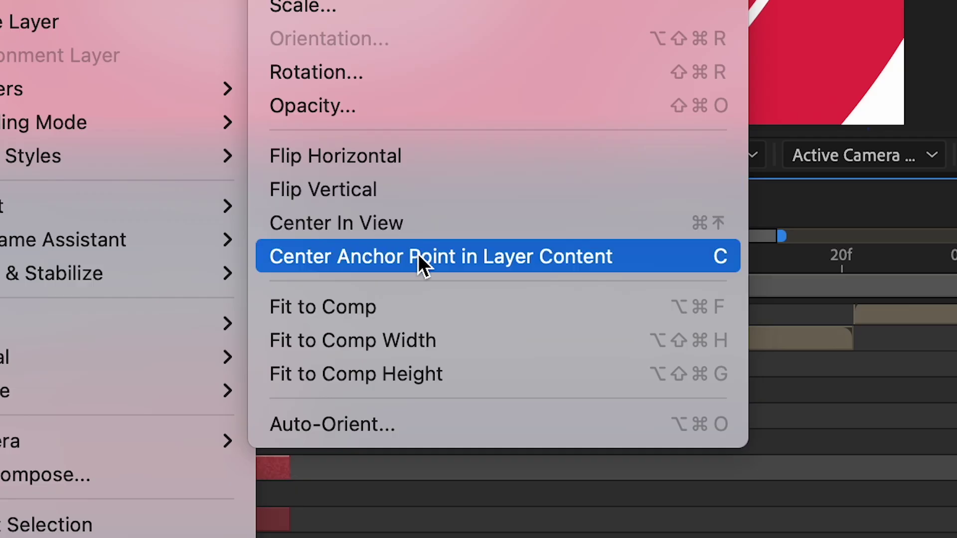
pyautogui.click(419, 255)
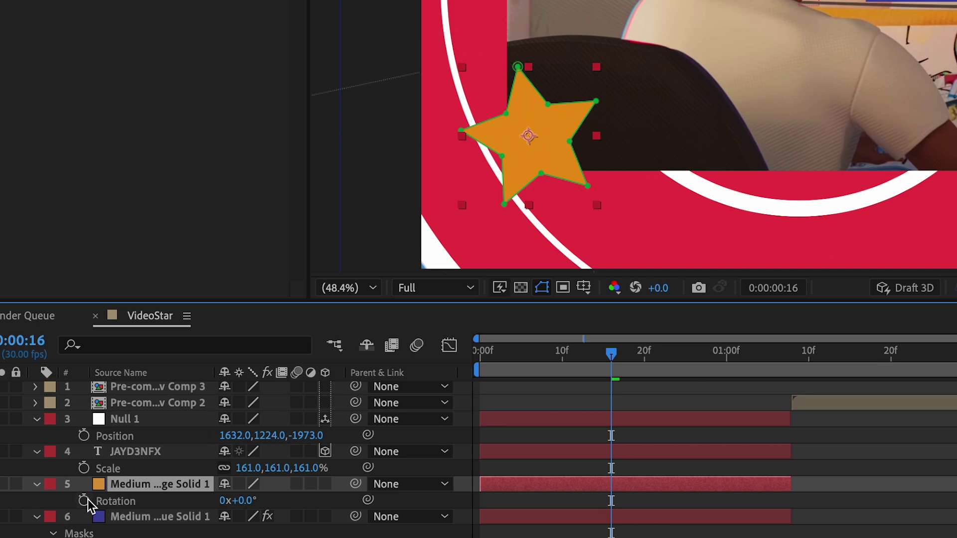
# Keyframe the orange star's Rotation from 0° to 82°, with the two keyframes at the start and end of its layer
pyautogui.click(85, 500)
pyautogui.click(677, 355)
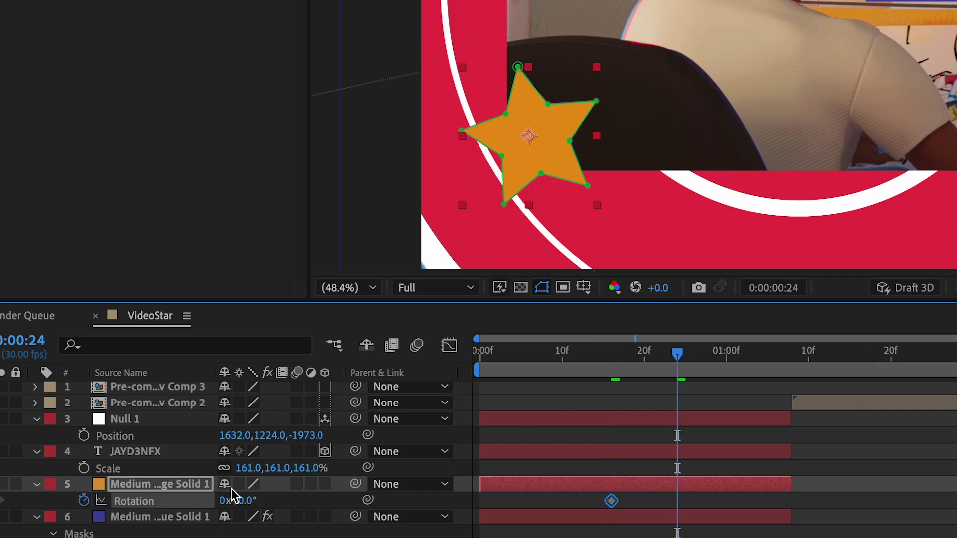
pyautogui.moveTo(239, 500); pyautogui.dragTo(712, 505)
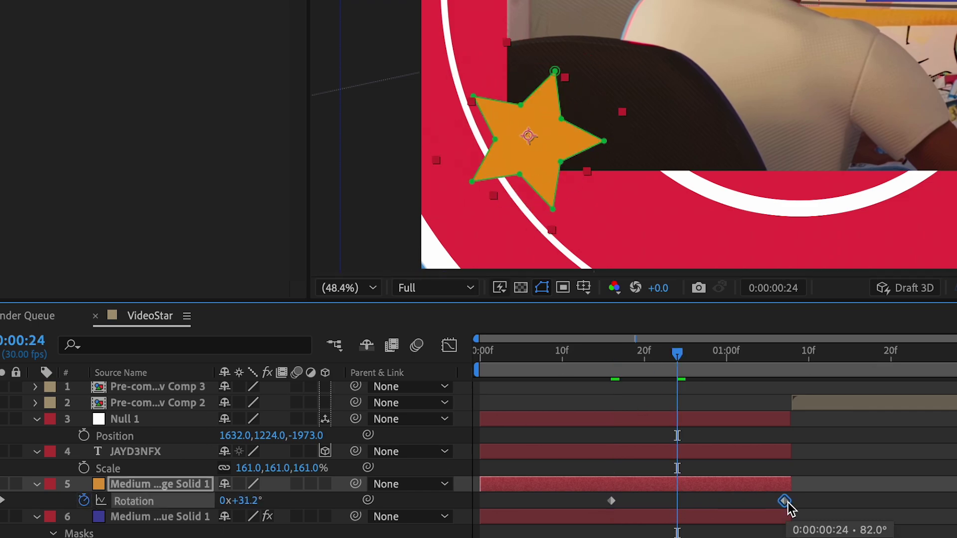
pyautogui.click(708, 491)
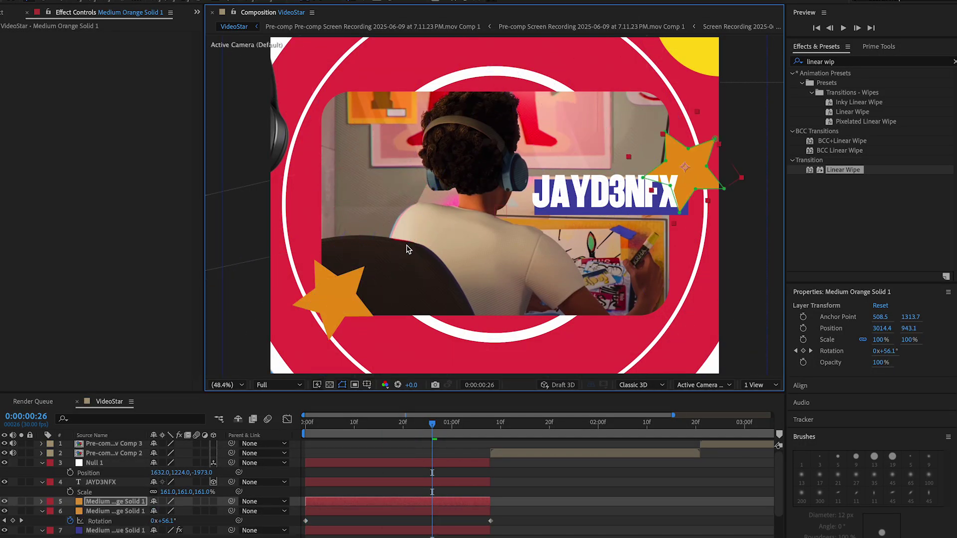
# Make a second, mirrored star at 41% scale beside the title's right end, layered behind the blue backing
pyautogui.press('Delete')
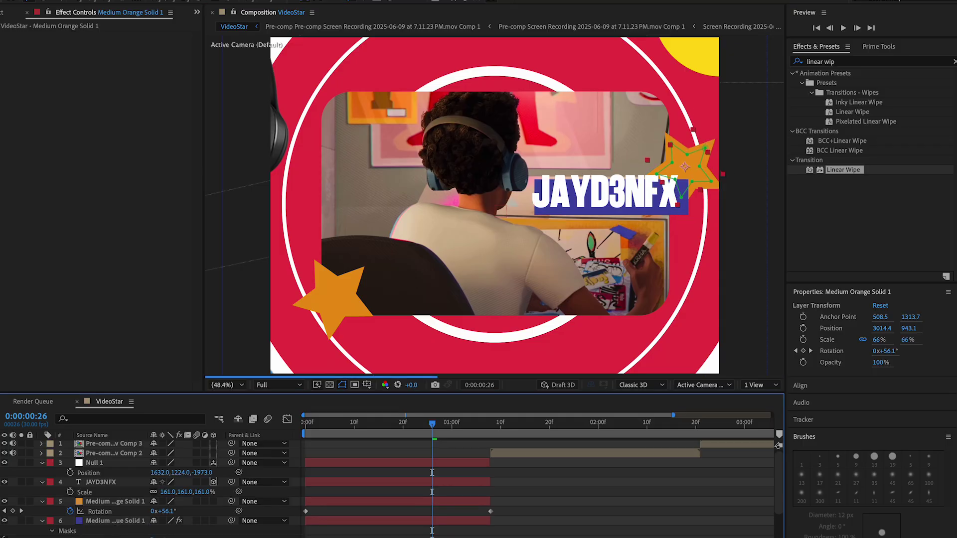
pyautogui.click(880, 47)
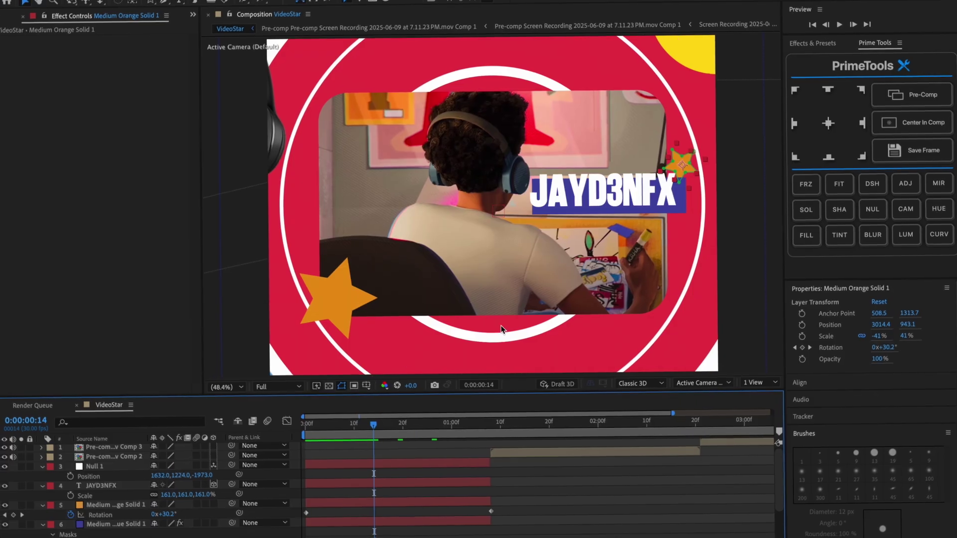
pyautogui.click(537, 527)
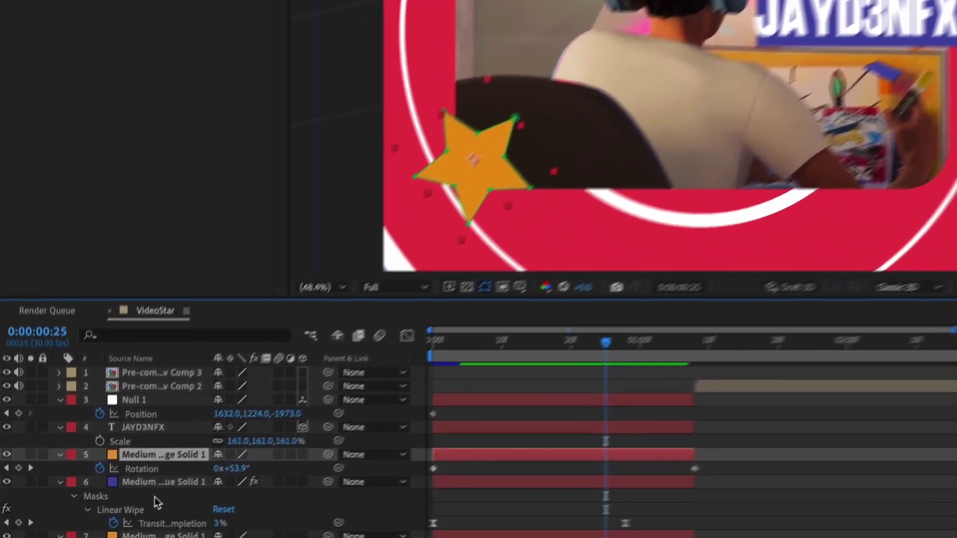
# Turn both orange star solids and the blue title backing into 3D layers like the title
pyautogui.click(227, 442)
pyautogui.click(196, 519)
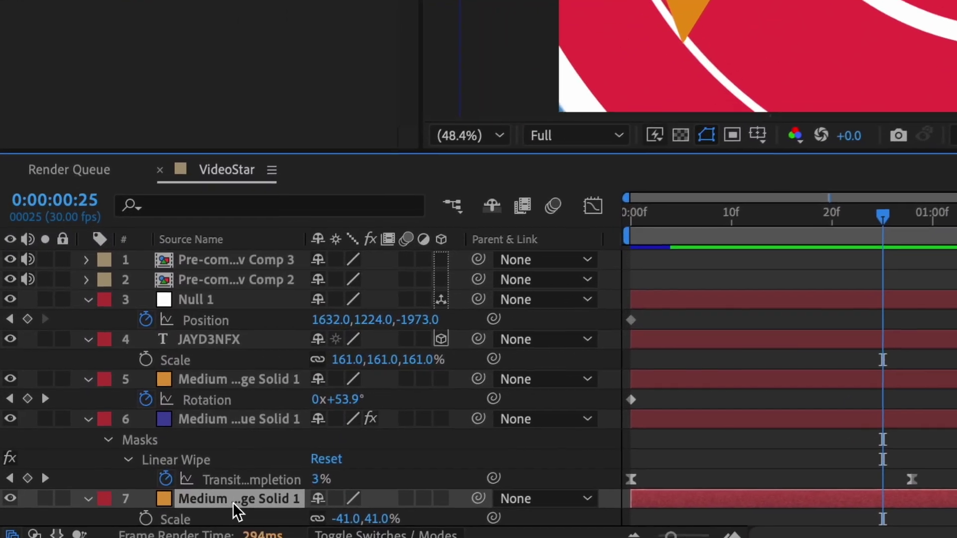
pyautogui.keyDown('shift'); pyautogui.click(259, 332); pyautogui.keyUp('shift')
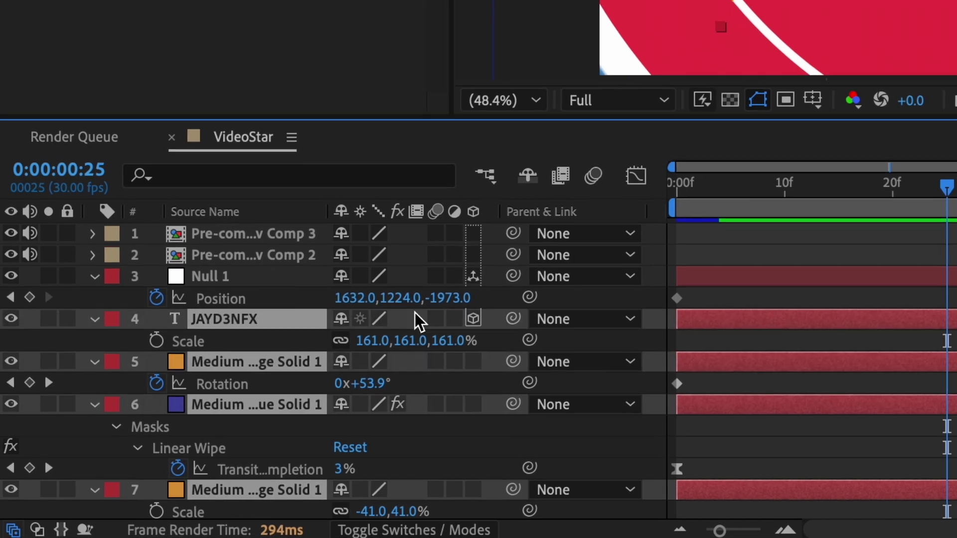
pyautogui.click(477, 361)
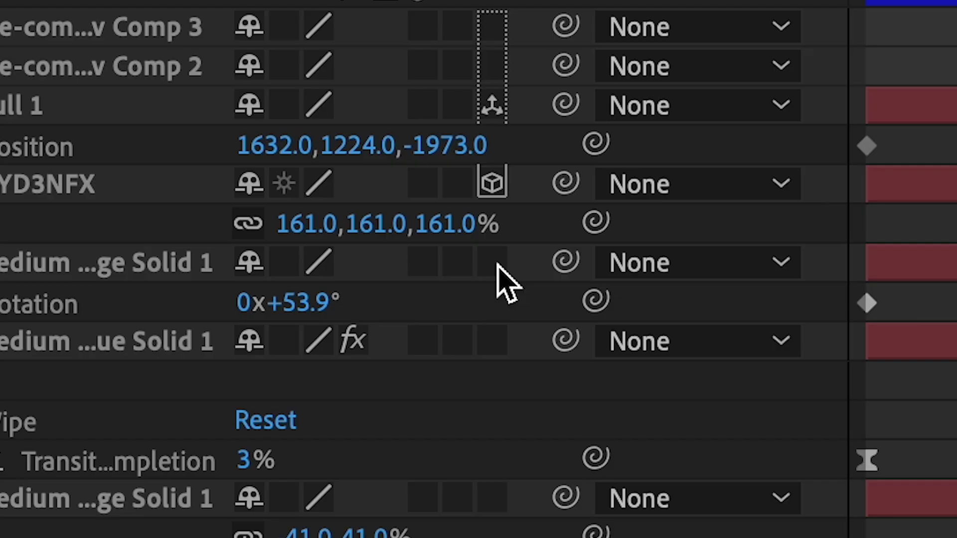
# Refit the blue backing behind the title at Z -2116, and parent the title, backing and stars to Null 1
pyautogui.press('p')
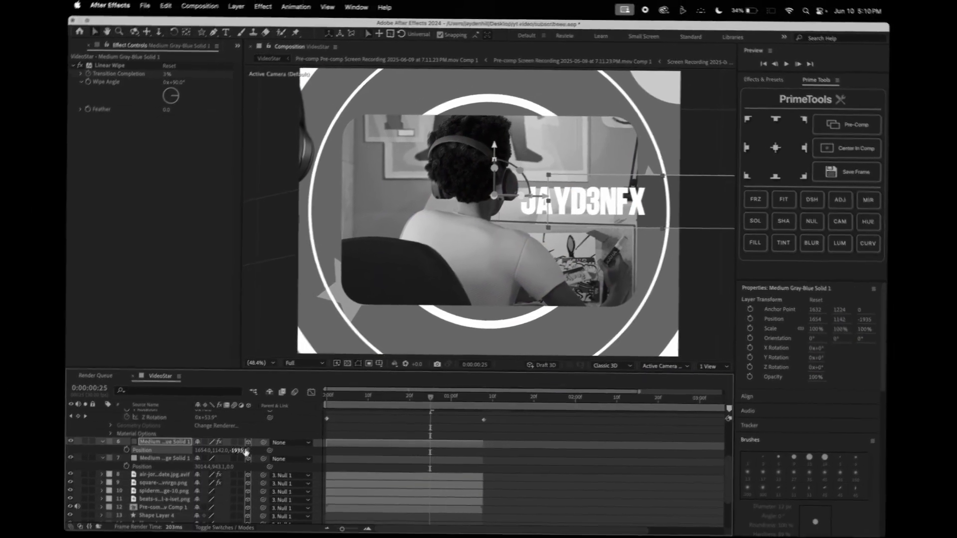
pyautogui.moveTo(245, 451); pyautogui.dragTo(148, 446)
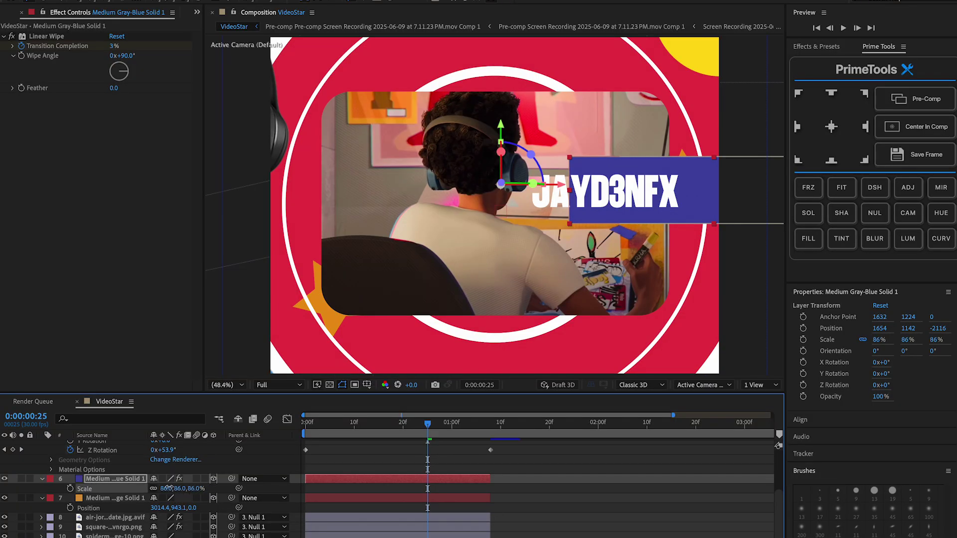
pyautogui.moveTo(177, 488); pyautogui.dragTo(170, 488)
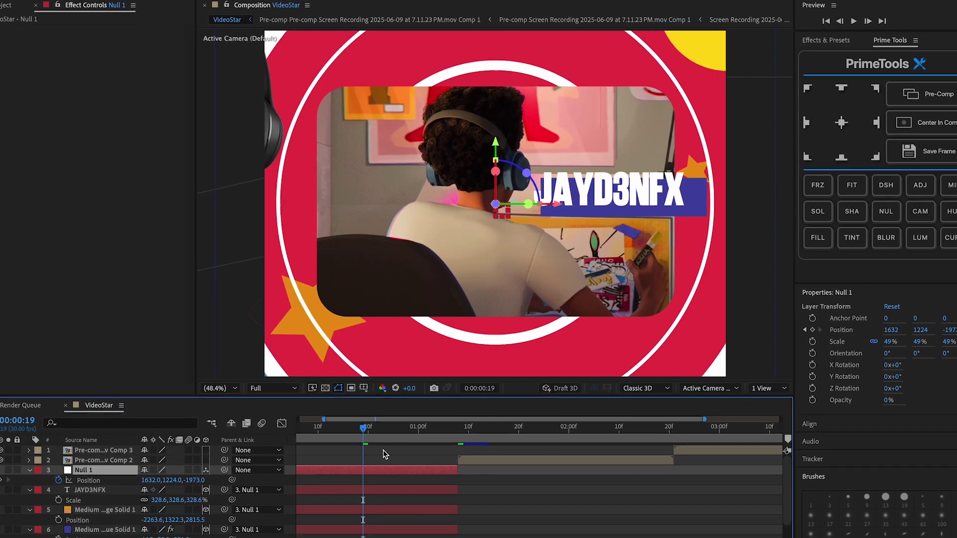
# Keyframe Null 1's Position at frame 19 with its Z value at -4 to pull the scene back
pyautogui.press('u')
pyautogui.press('u')
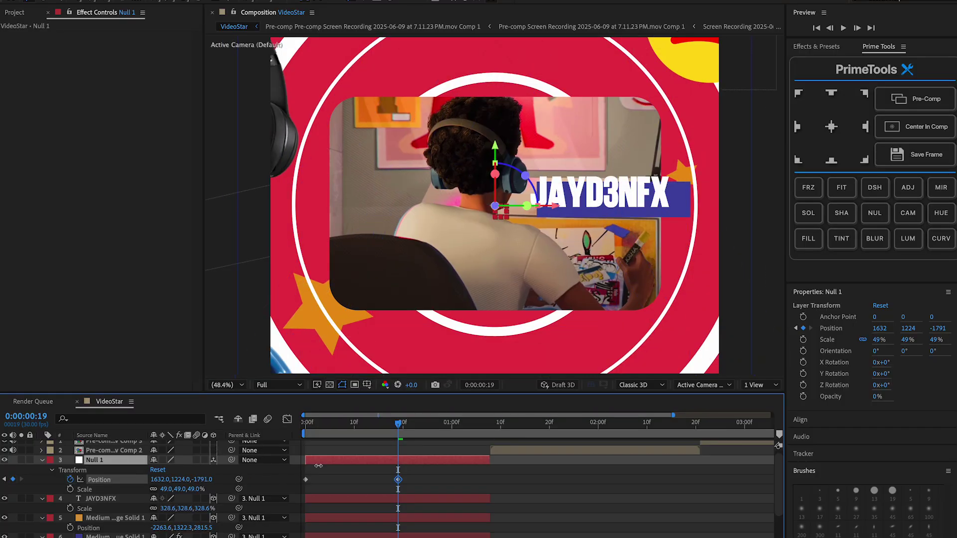
pyautogui.moveTo(290, 472); pyautogui.dragTo(515, 437)
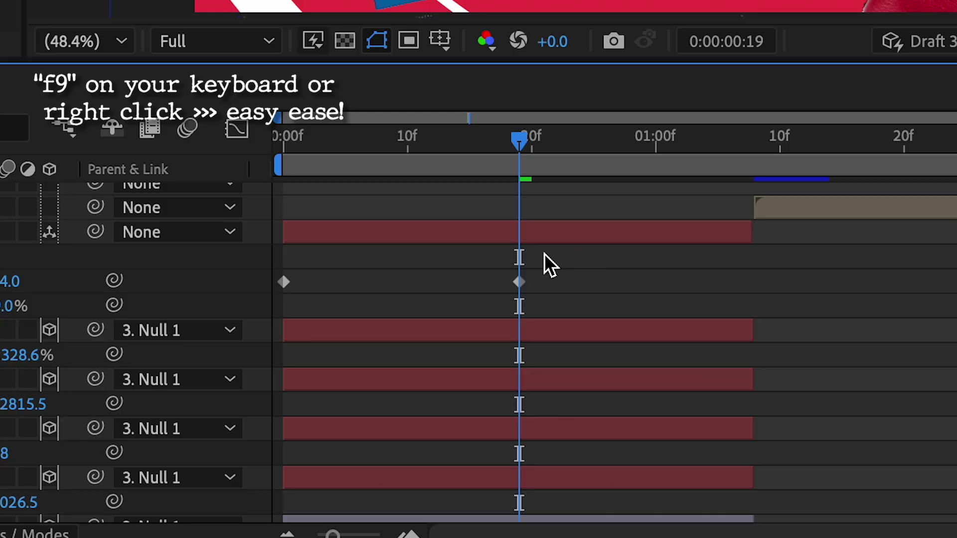
# Apply Easy Ease to both Null 1 Position keyframes and move the second one to the end of the layer
pyautogui.moveTo(581, 255); pyautogui.dragTo(265, 314)
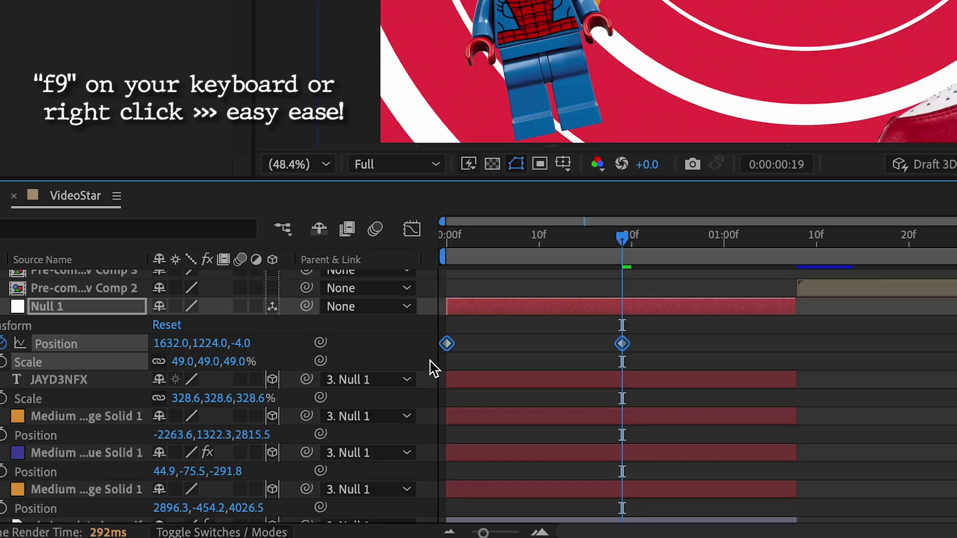
pyautogui.click(627, 360)
pyautogui.click(623, 343)
pyautogui.moveTo(492, 479); pyautogui.dragTo(487, 479)
# Shape Null 1's Position speed graph into a sharp early peak with a long ease-out to the last keyframe
pyautogui.click(287, 419)
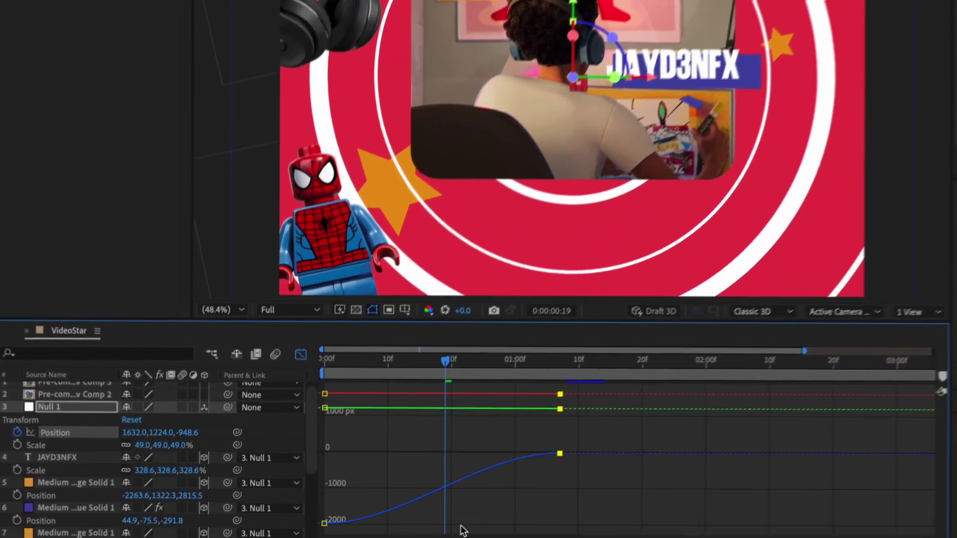
pyautogui.click(505, 532)
pyautogui.click(446, 525)
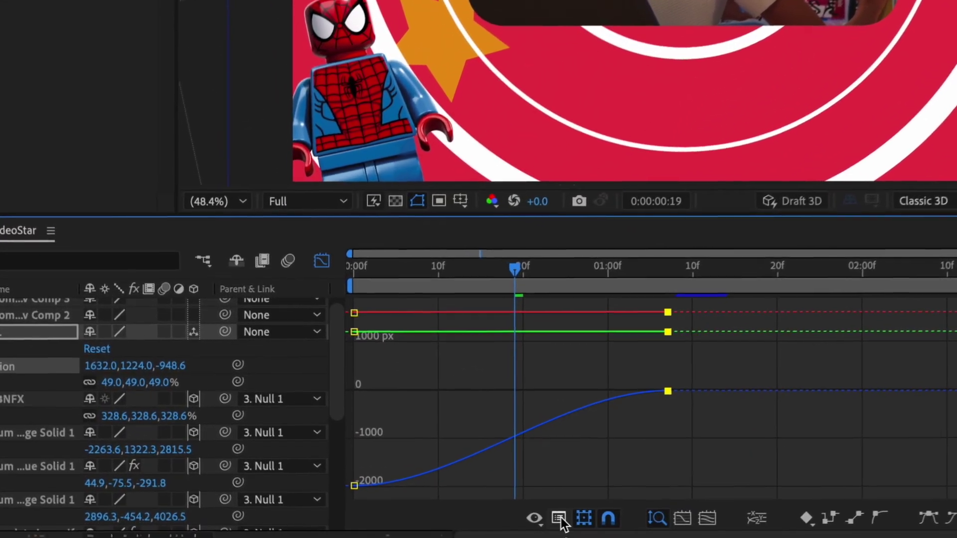
pyautogui.click(559, 520)
pyautogui.click(643, 337)
pyautogui.moveTo(422, 471); pyautogui.dragTo(402, 471)
pyautogui.moveTo(653, 472); pyautogui.dragTo(539, 471)
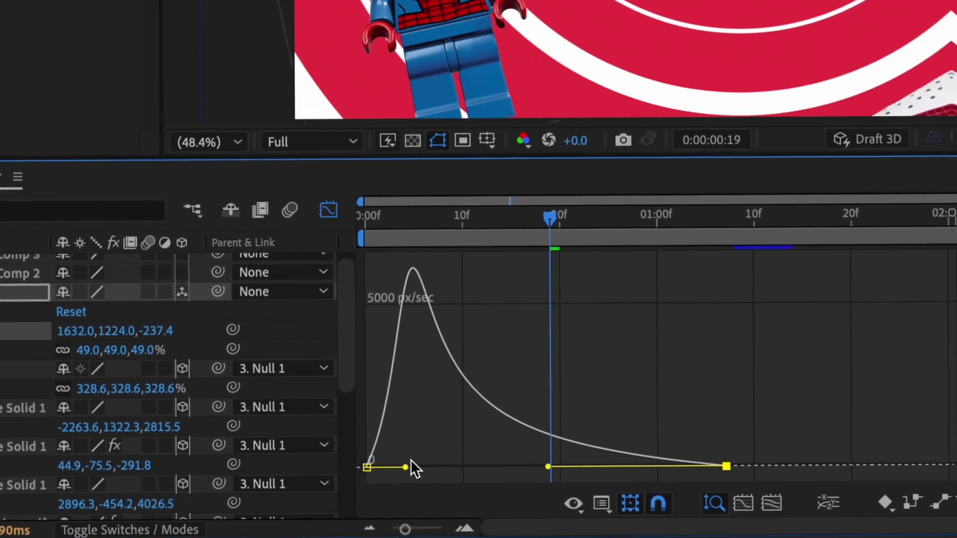
# Enable motion blur for the composition and the first scene's layers, and preview the move from the start
pyautogui.moveTo(551, 214); pyautogui.dragTo(343, 241)
pyautogui.moveTo(438, 158); pyautogui.dragTo(444, 485)
pyautogui.scroll(-5, 197, 289)
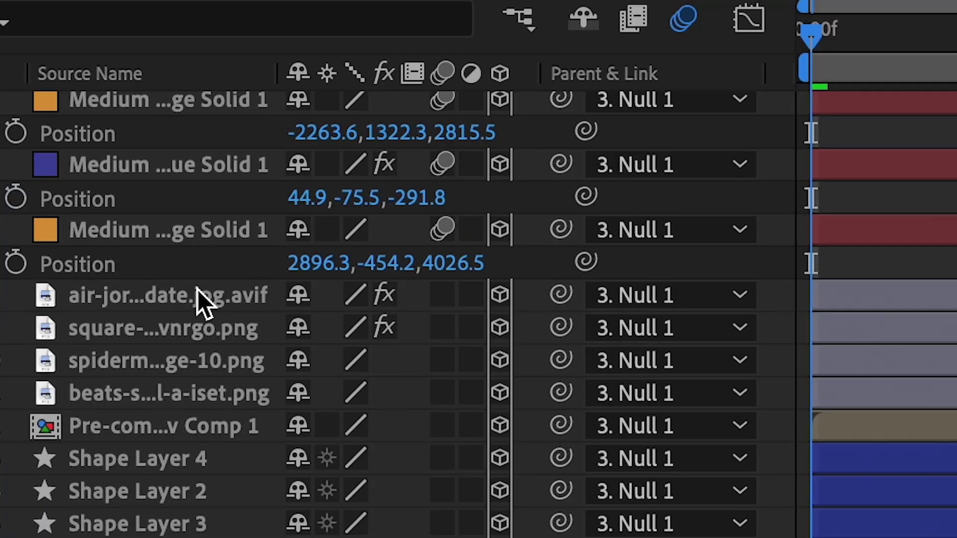
pyautogui.moveTo(444, 291); pyautogui.dragTo(441, 432)
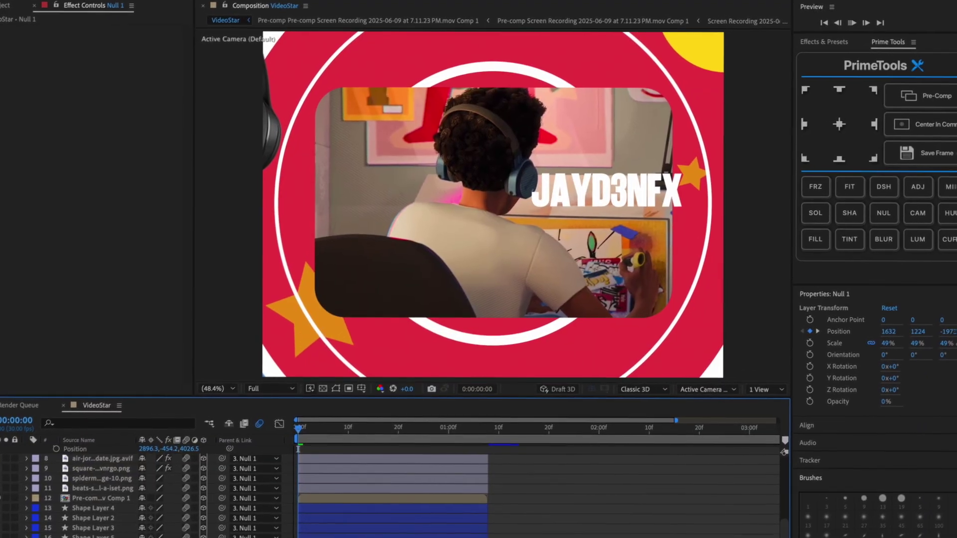
pyautogui.press('space')
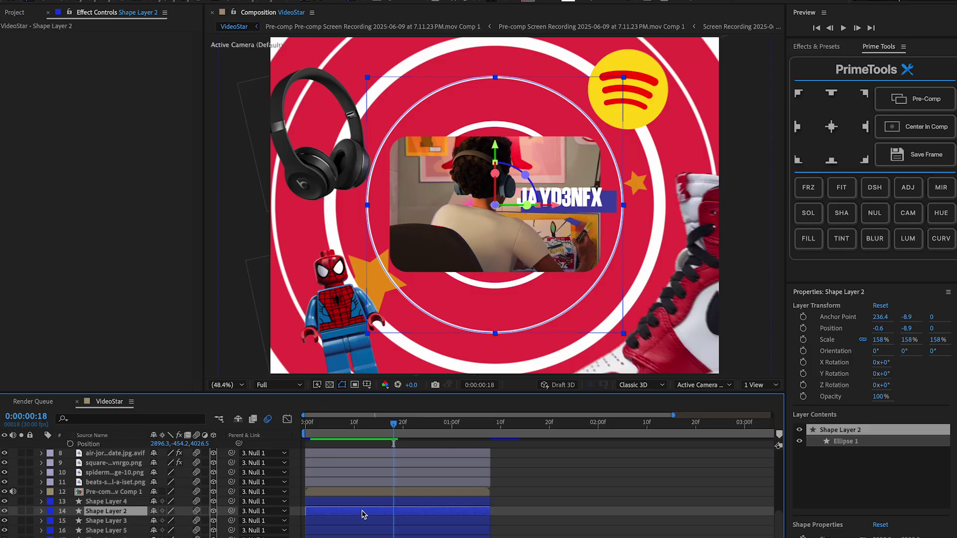
# Keyframe Z Rotation on the sneaker and Spotify logo layers between the start and end of their layers
pyautogui.scroll(2, 362, 514)
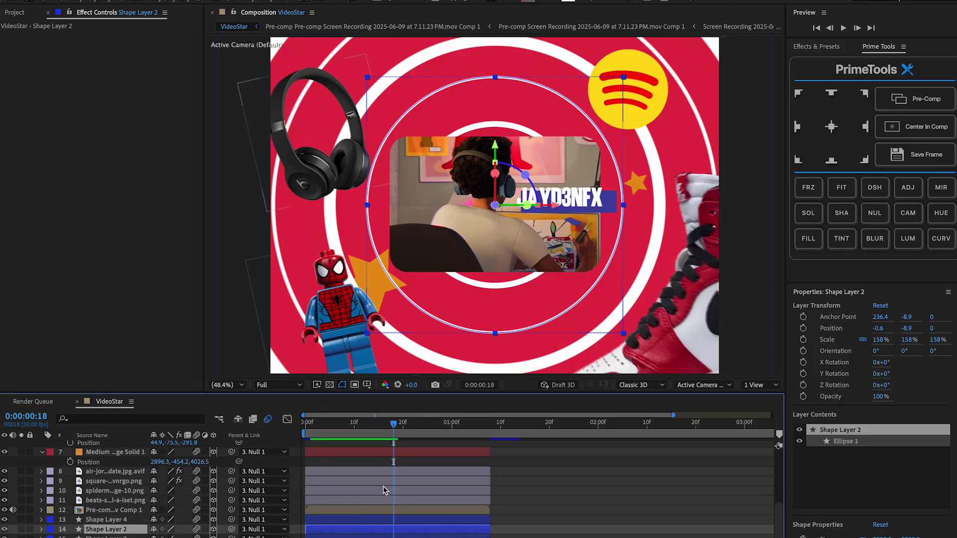
pyautogui.click(384, 482)
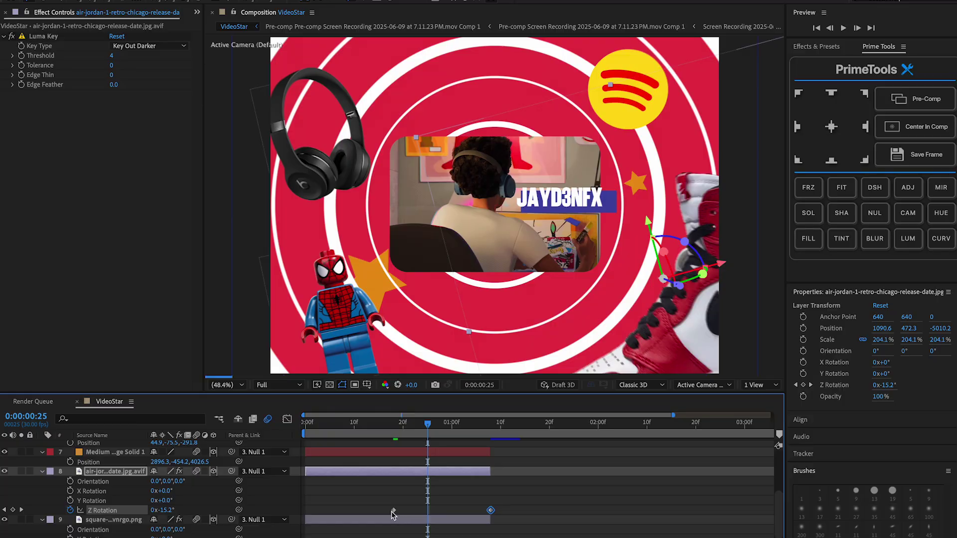
pyautogui.moveTo(554, 435); pyautogui.dragTo(443, 436)
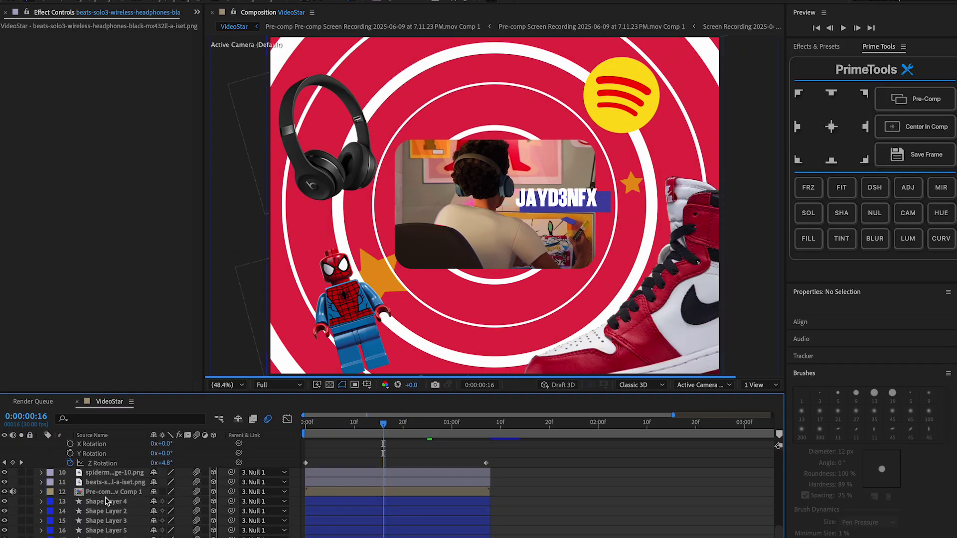
pyautogui.press('Home')
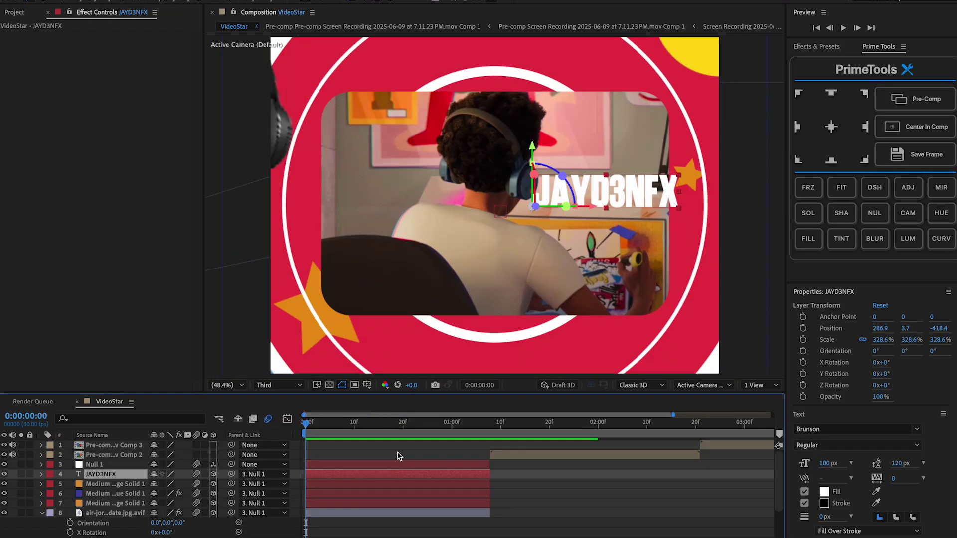
# Add an adjustment layer above Null 1 spanning the length of the first scene
pyautogui.click(807, 49)
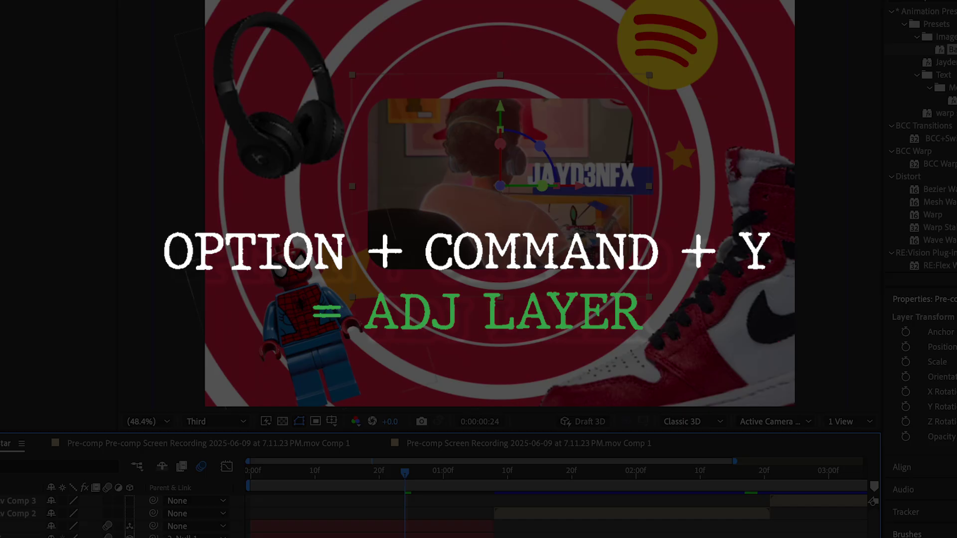
pyautogui.press('alt+super+y')
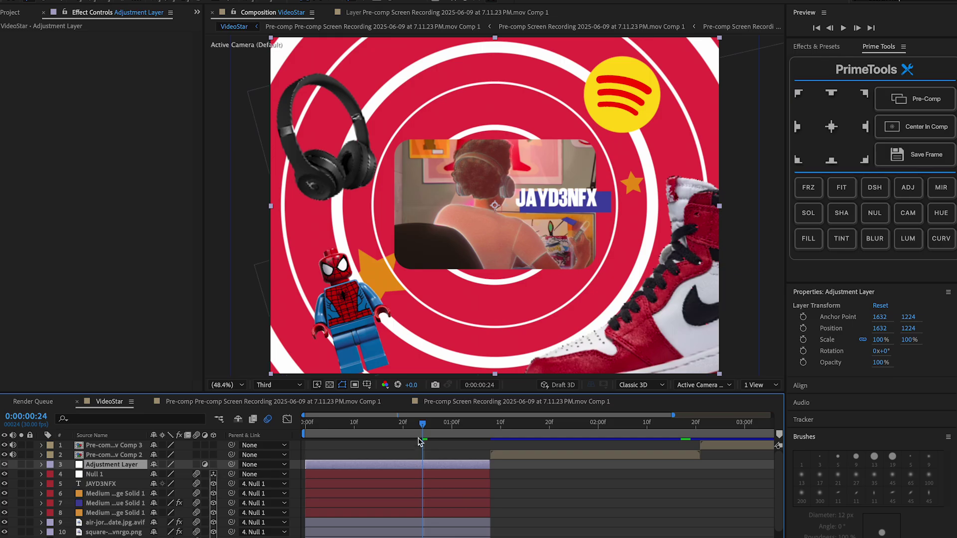
pyautogui.click(355, 425)
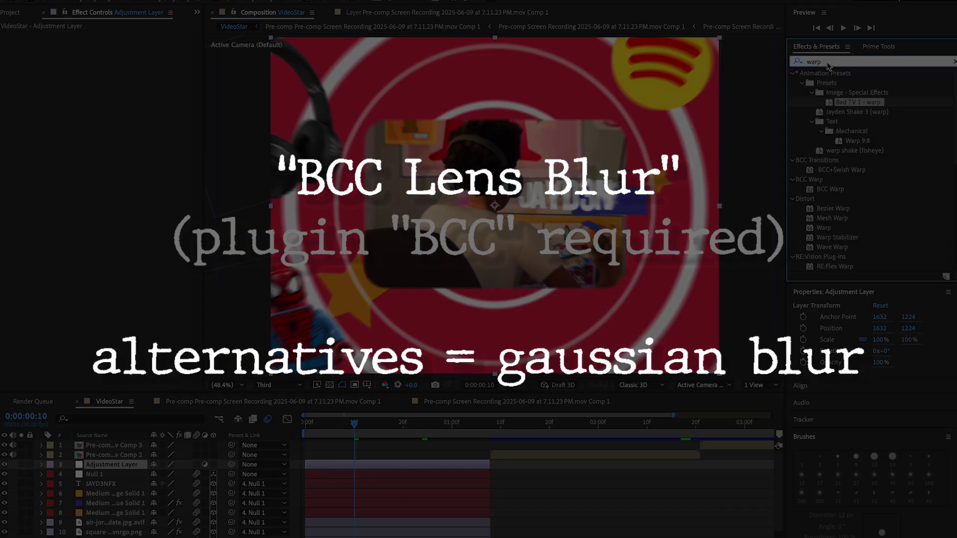
# Apply BCC Lens Blur OBS to the adjustment layer and keyframe its Iris Scale down from 15 at the layer start
pyautogui.click(827, 63)
pyautogui.write('bcc lens')
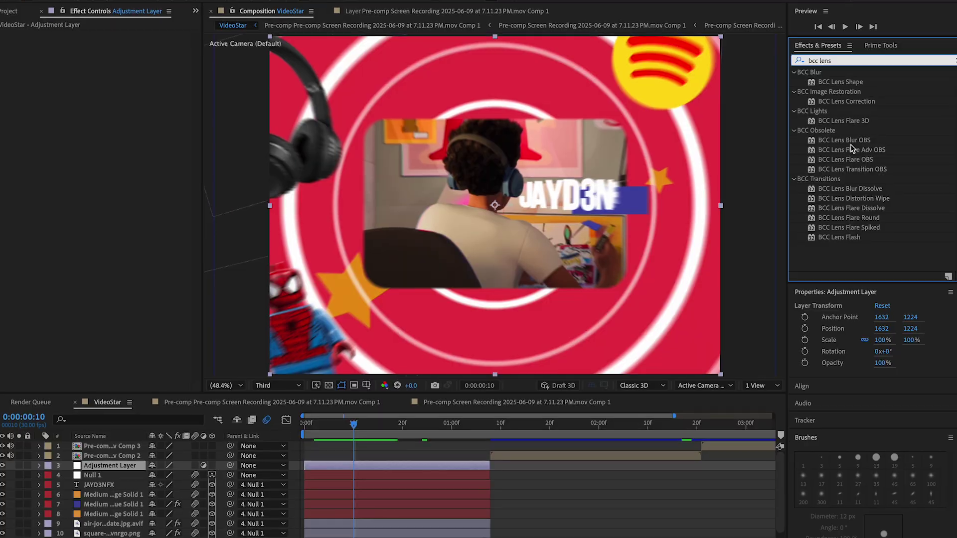
pyautogui.moveTo(850, 139); pyautogui.dragTo(402, 471)
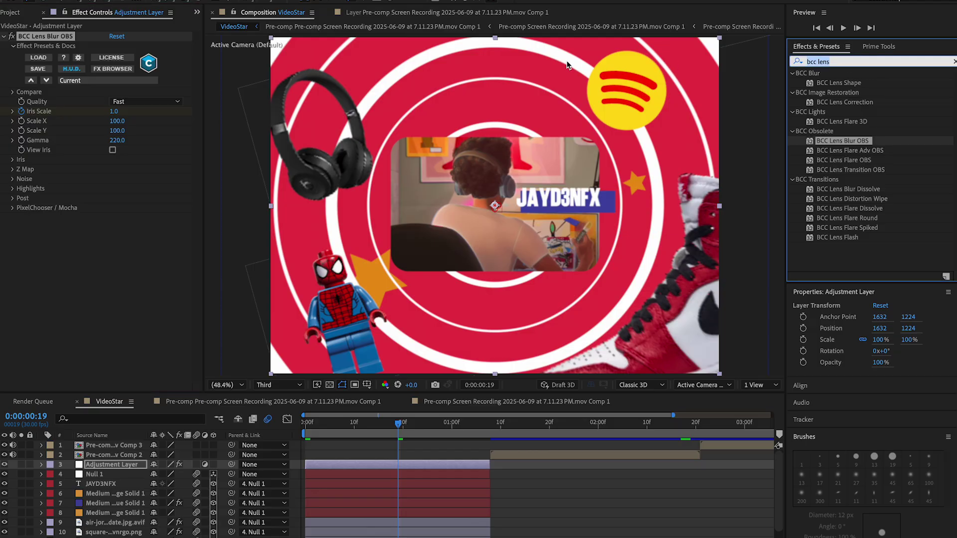
# Apply Brightness & Contrast to the adjustment layer and keyframe its Brightness at 100 at the layer start
pyautogui.click(953, 61)
pyautogui.write('brigh')
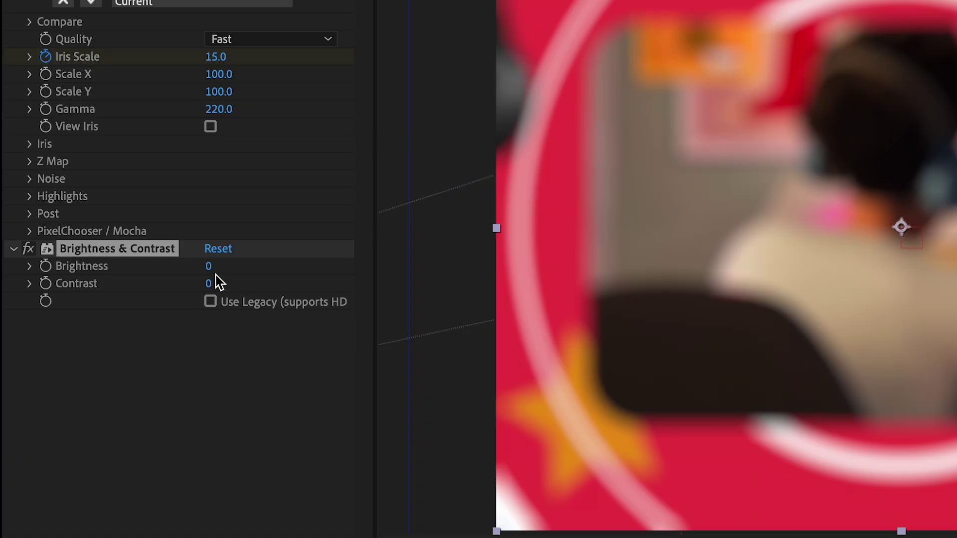
pyautogui.moveTo(211, 269); pyautogui.dragTo(711, 275)
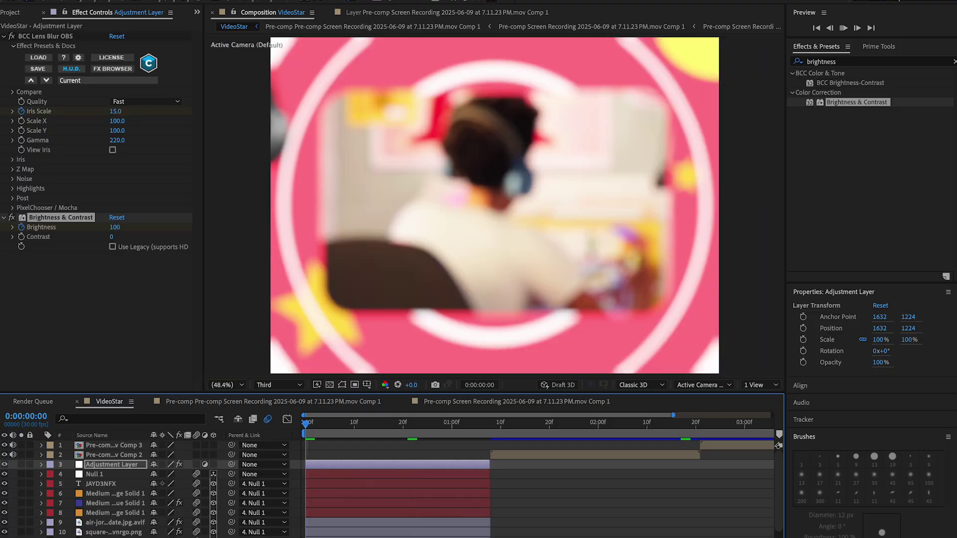
# Import the two cut-out alphabet images and mask out the letter M from one and the letter i from the other with the Pen tool
pyautogui.moveTo(356, 443); pyautogui.dragTo(420, 437)
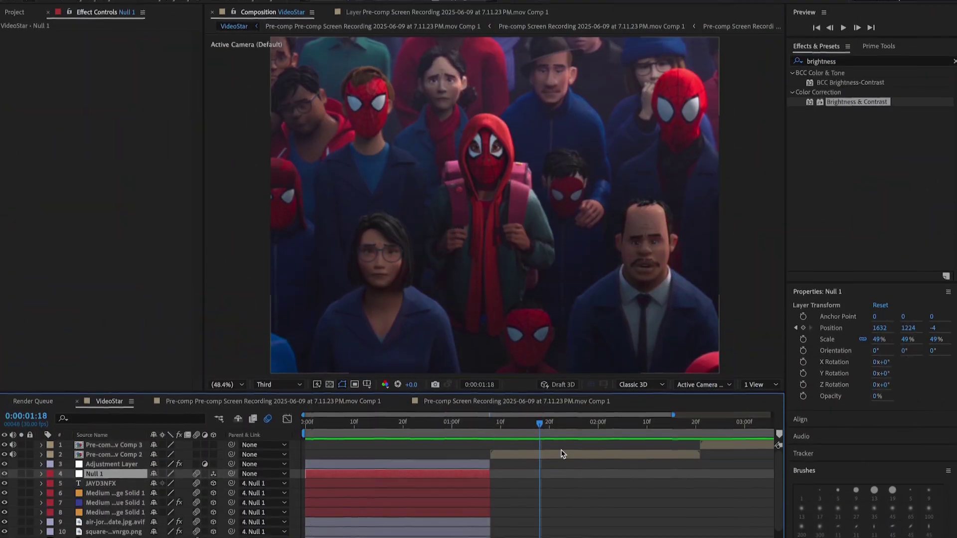
pyautogui.press('super+i')
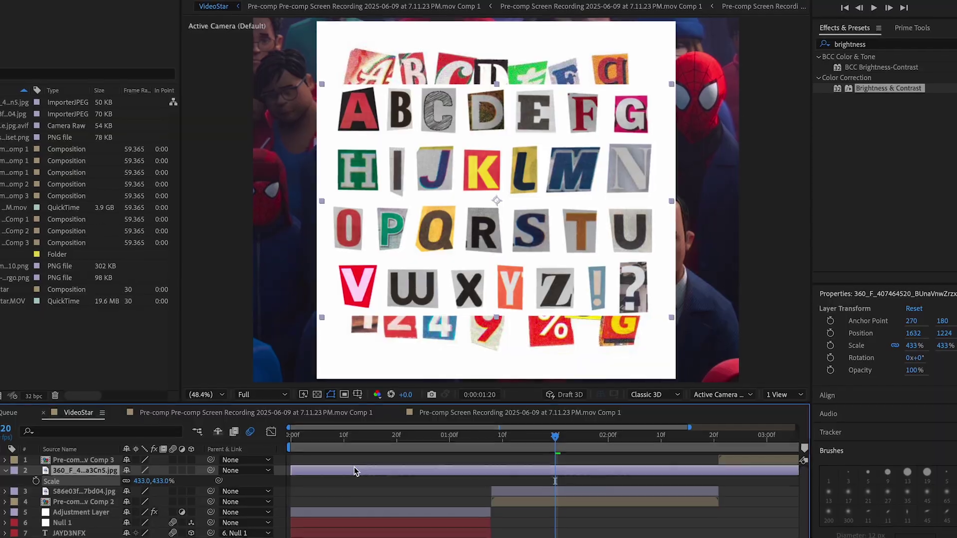
pyautogui.press('g')
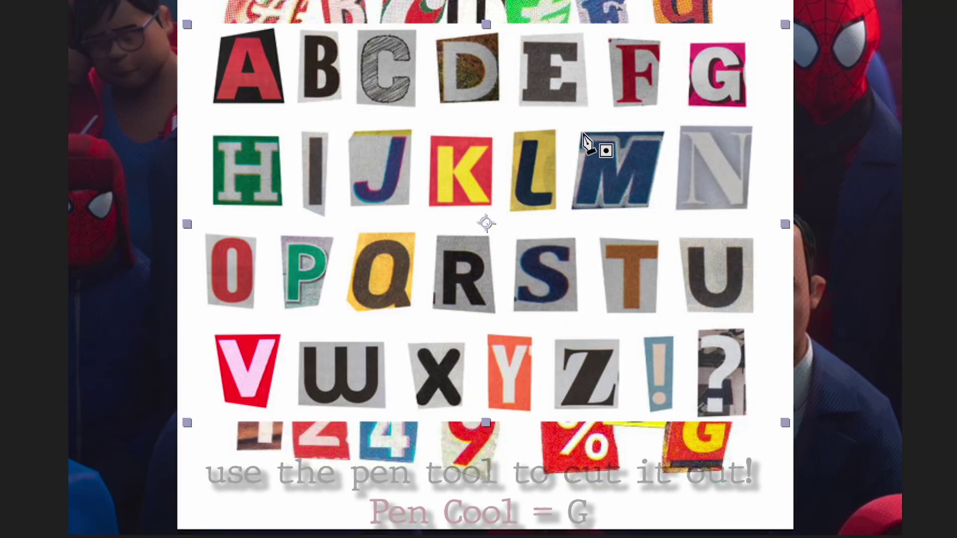
pyautogui.click(583, 131)
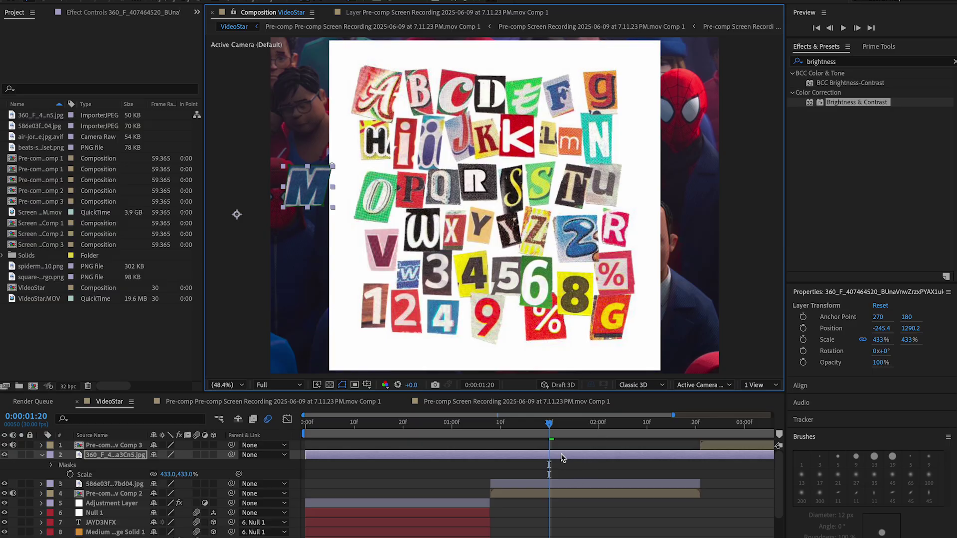
pyautogui.click(537, 482)
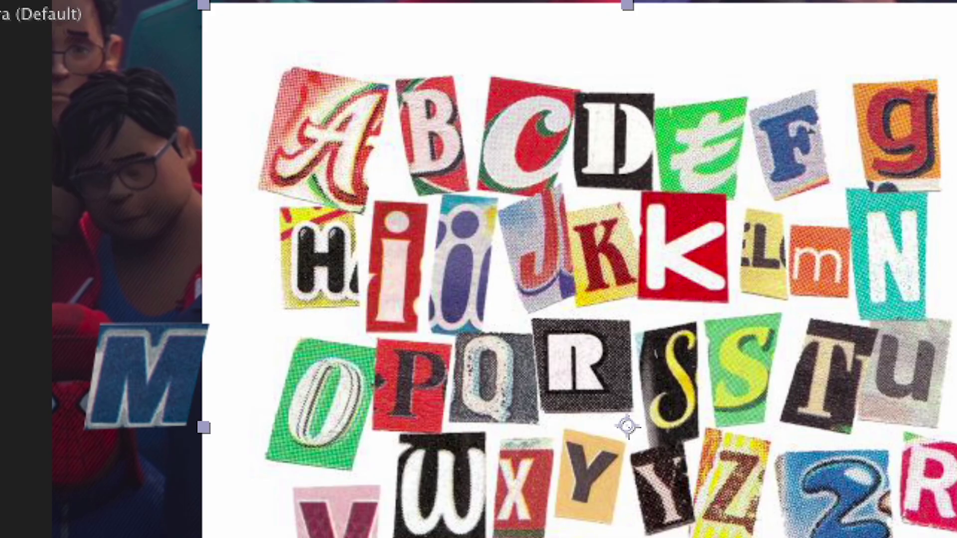
pyautogui.press('g')
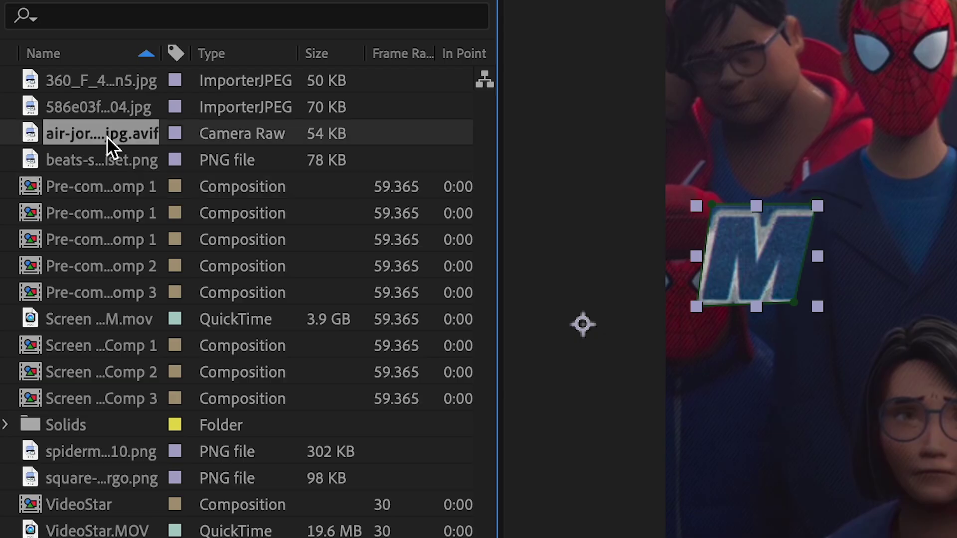
# Place another copy of the 586e03f alphabet image in the composition, set its scale to 337% and shift it slightly down
pyautogui.moveTo(101, 114); pyautogui.dragTo(103, 139)
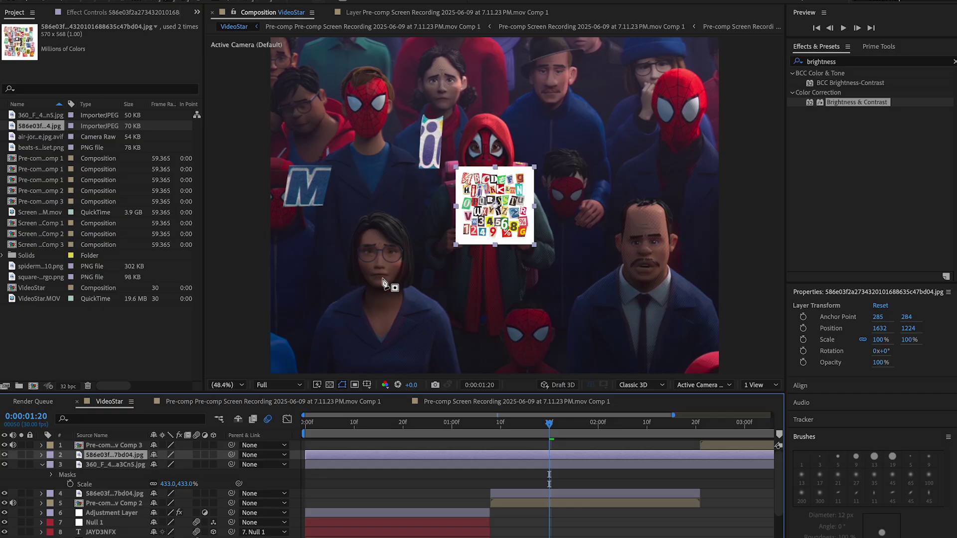
pyautogui.press('s')
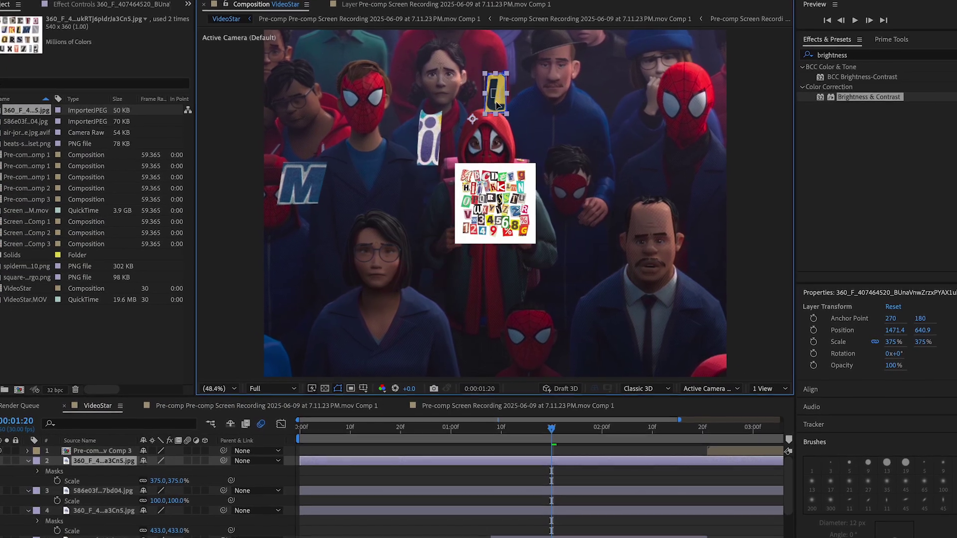
pyautogui.click(530, 490)
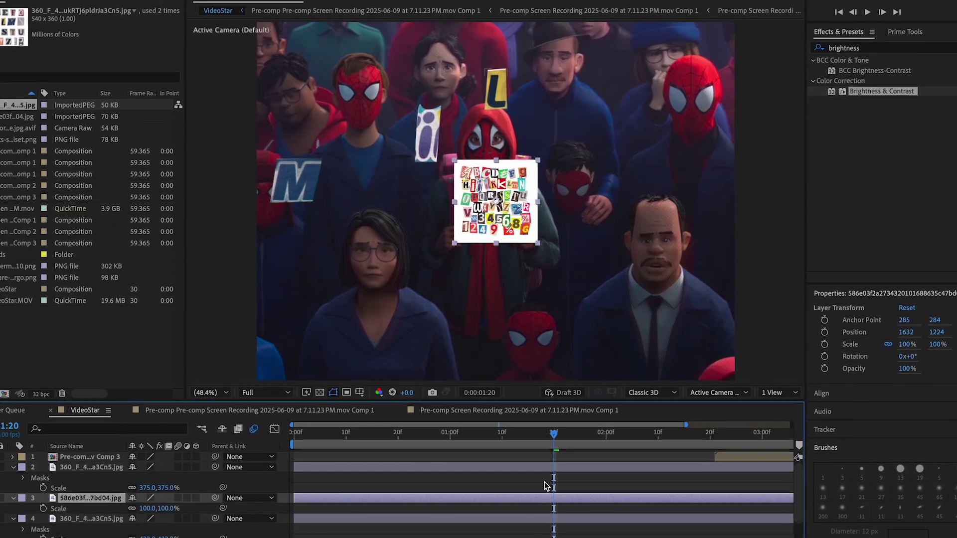
pyautogui.moveTo(164, 509); pyautogui.dragTo(305, 507)
pyautogui.moveTo(456, 256); pyautogui.dragTo(475, 276)
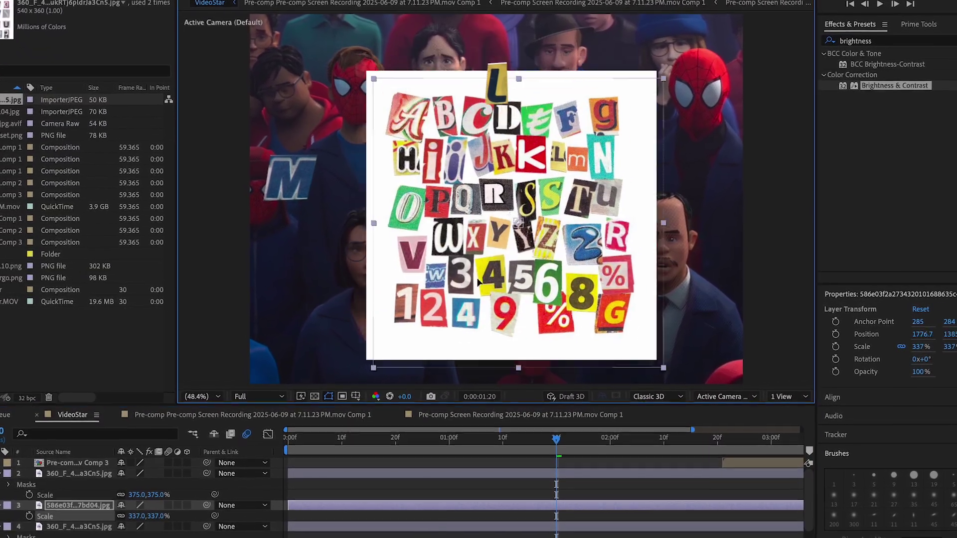
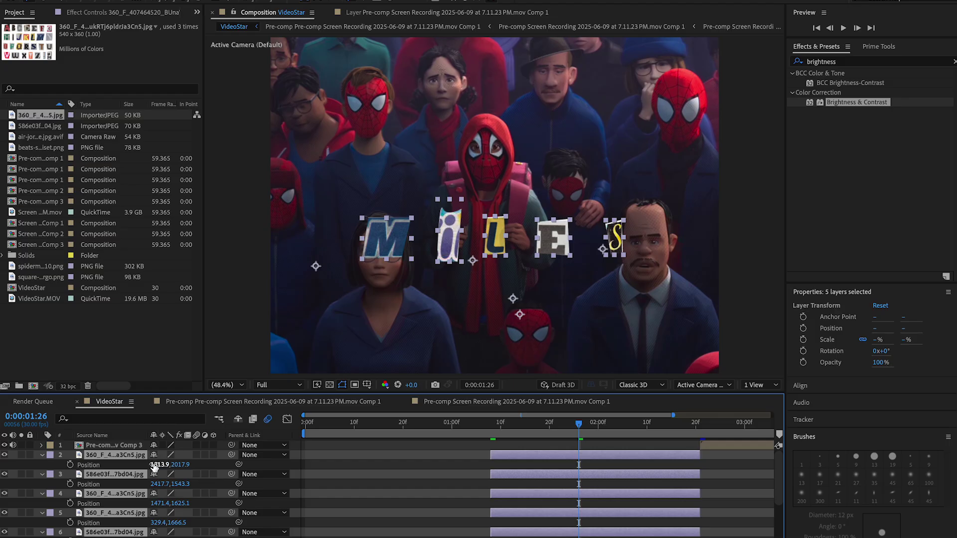
# Move the five MILES letter layers up across the heads of the crowd and center each letter's anchor point in its layer content
pyautogui.moveTo(154, 465); pyautogui.dragTo(133, 466)
pyautogui.moveTo(180, 464); pyautogui.dragTo(254, 469)
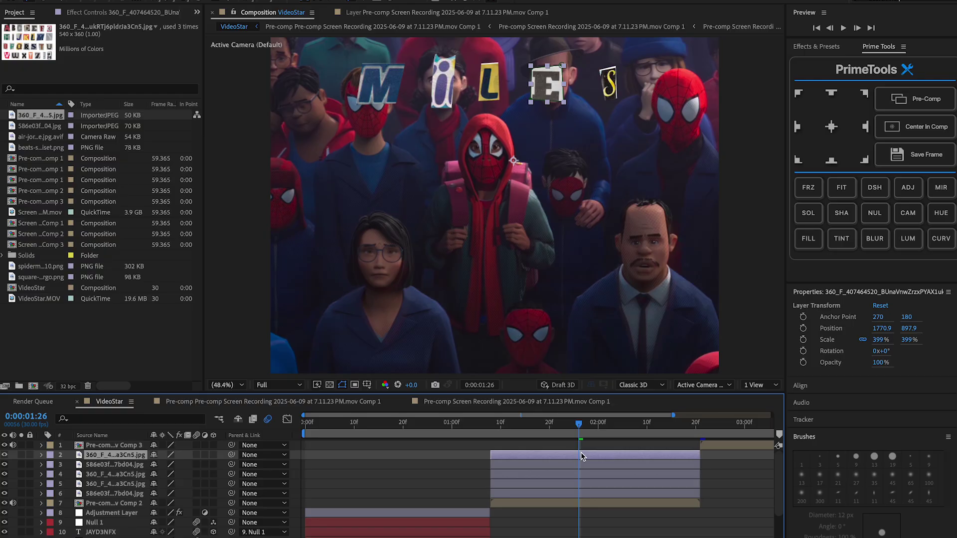
pyautogui.rightClick(582, 456)
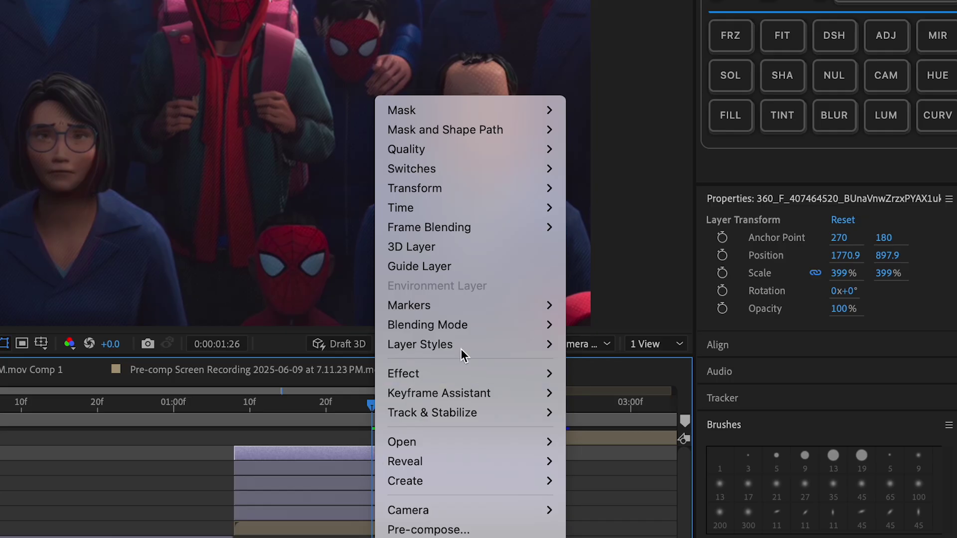
pyautogui.moveTo(628, 378)
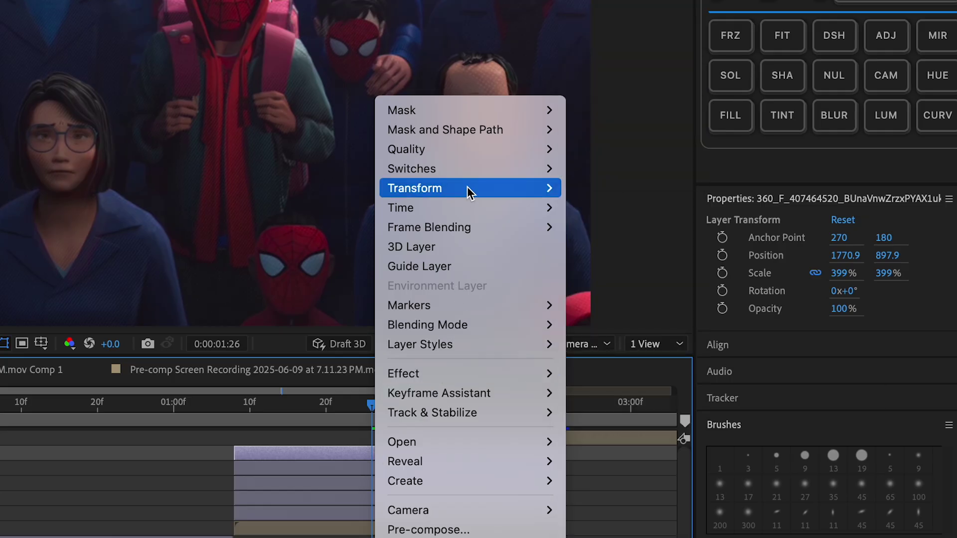
pyautogui.moveTo(466, 190)
pyautogui.click(628, 394)
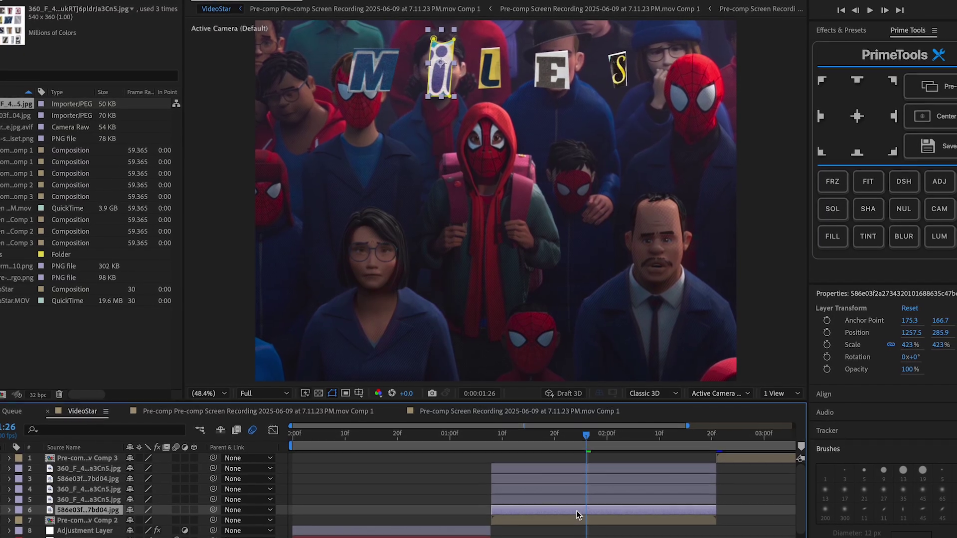
pyautogui.click(359, 516)
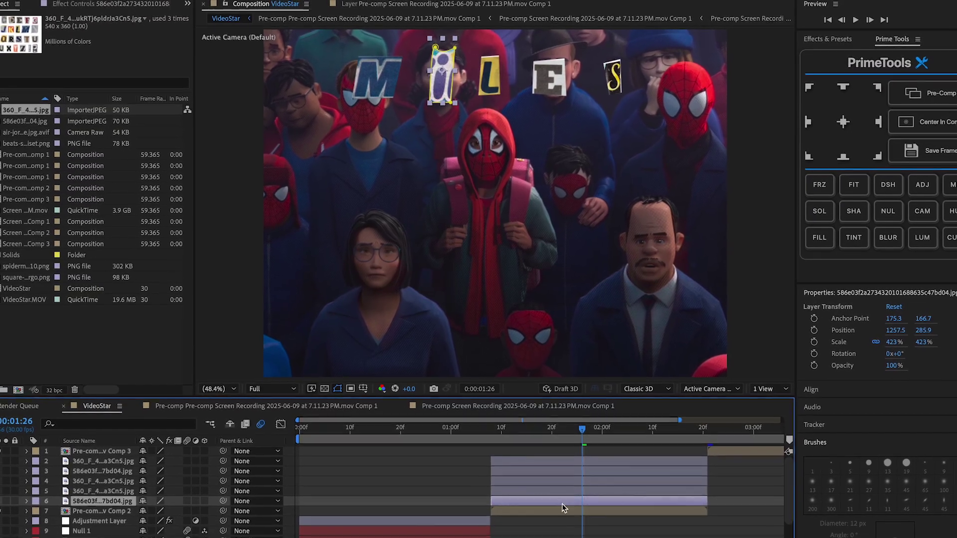
# Apply Turbulent Displace to the letter E layer with Amount 7 and Size 103, and drive its Random Seed with the expression time*9
pyautogui.click(573, 466)
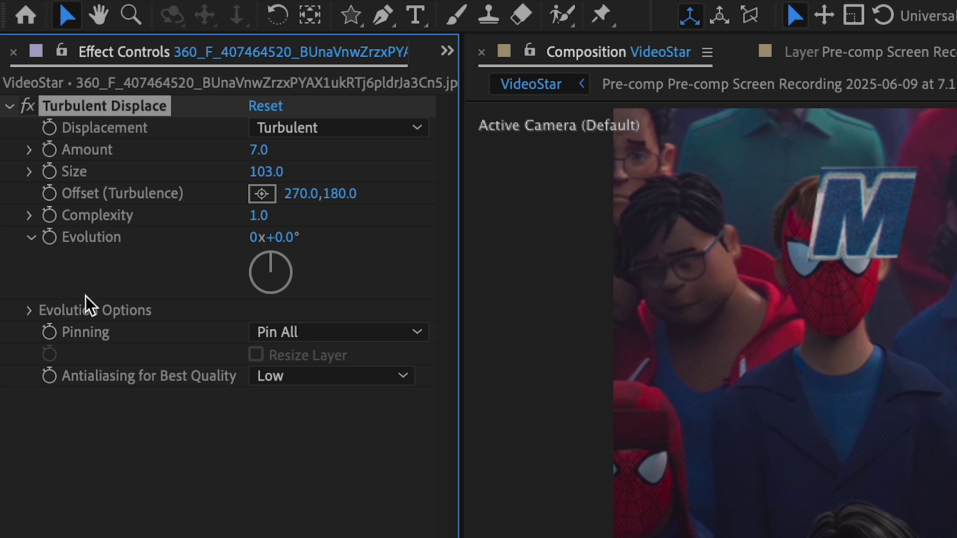
pyautogui.click(28, 312)
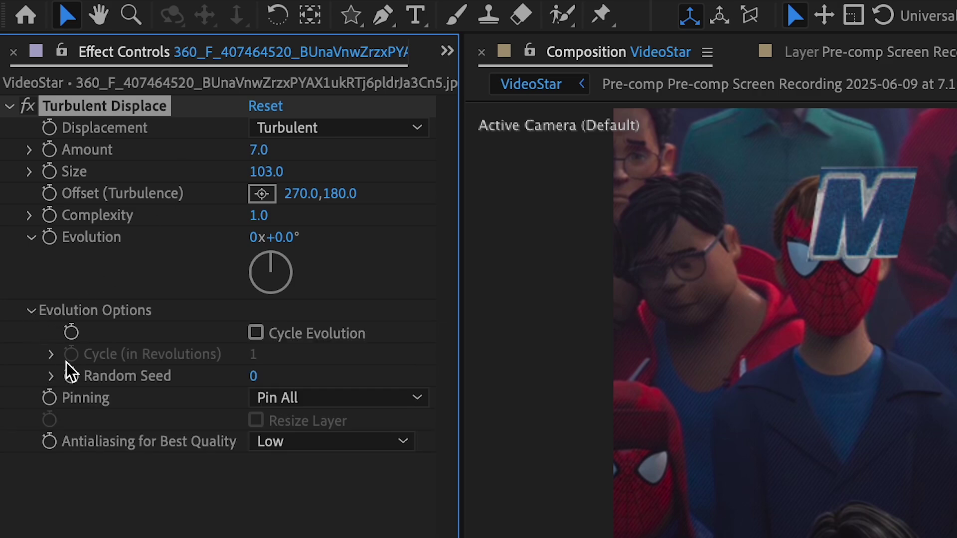
pyautogui.click(51, 376)
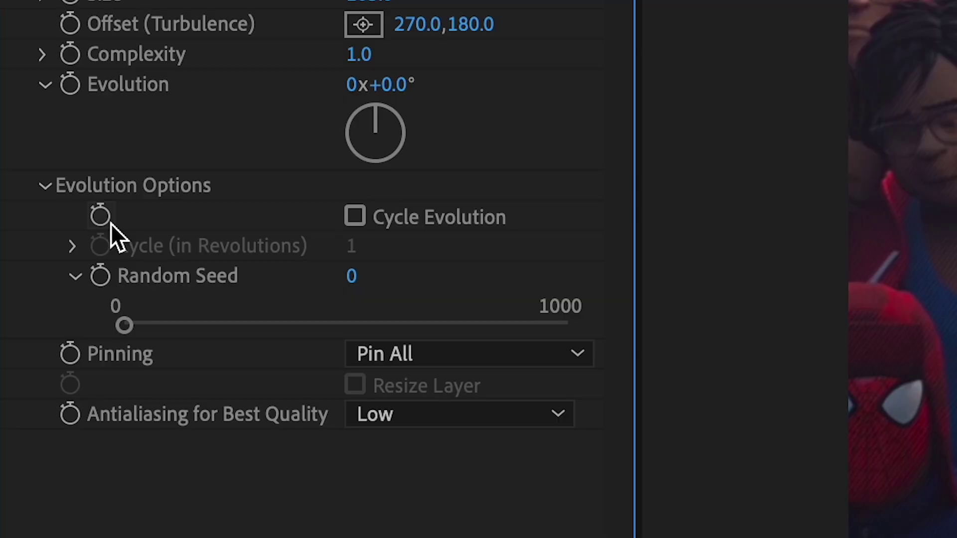
pyautogui.keyDown('alt'); pyautogui.click(101, 275); pyautogui.keyUp('alt')
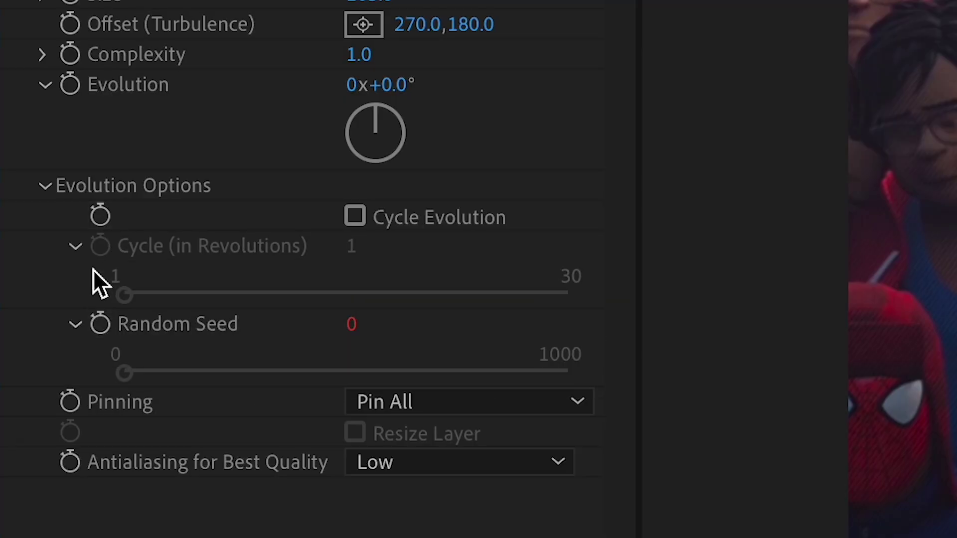
pyautogui.write('time*')
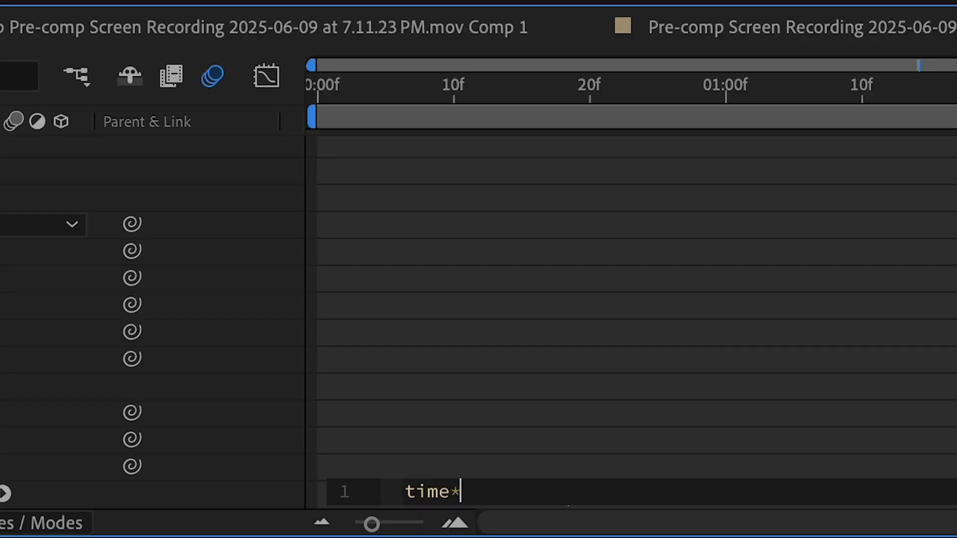
pyautogui.write('9')
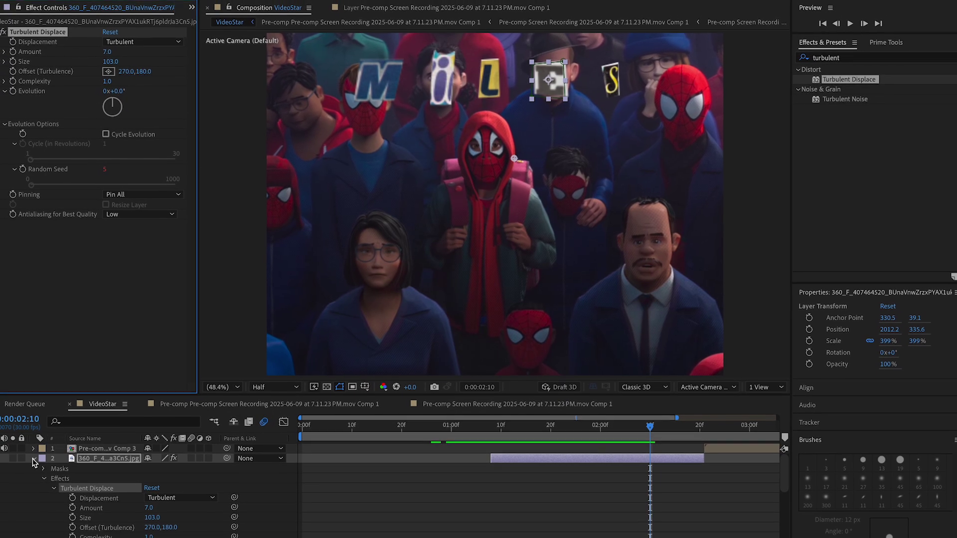
# Set the Turbulent Displace Offset on the letter S layer to 270, 455
pyautogui.click(37, 458)
pyautogui.click(551, 466)
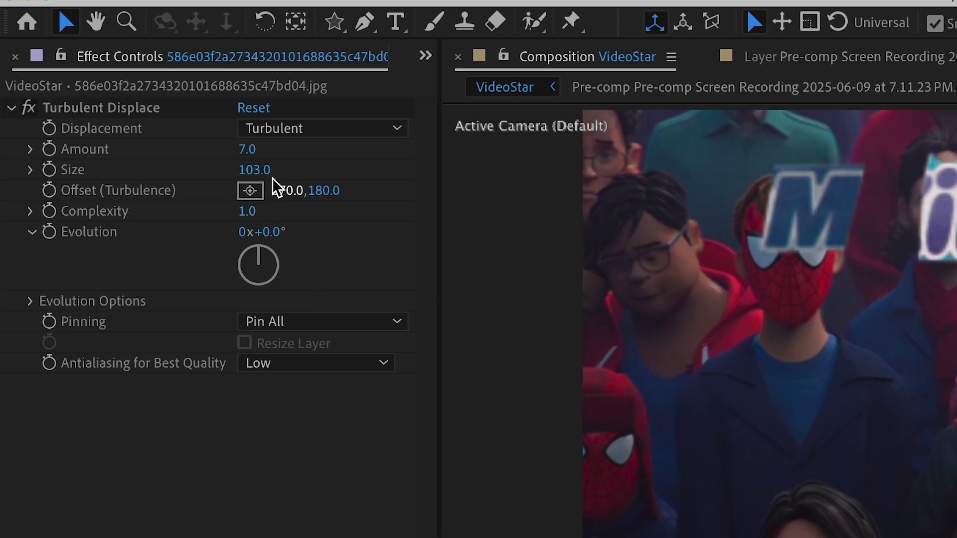
pyautogui.click(309, 200)
pyautogui.moveTo(327, 190); pyautogui.dragTo(382, 175)
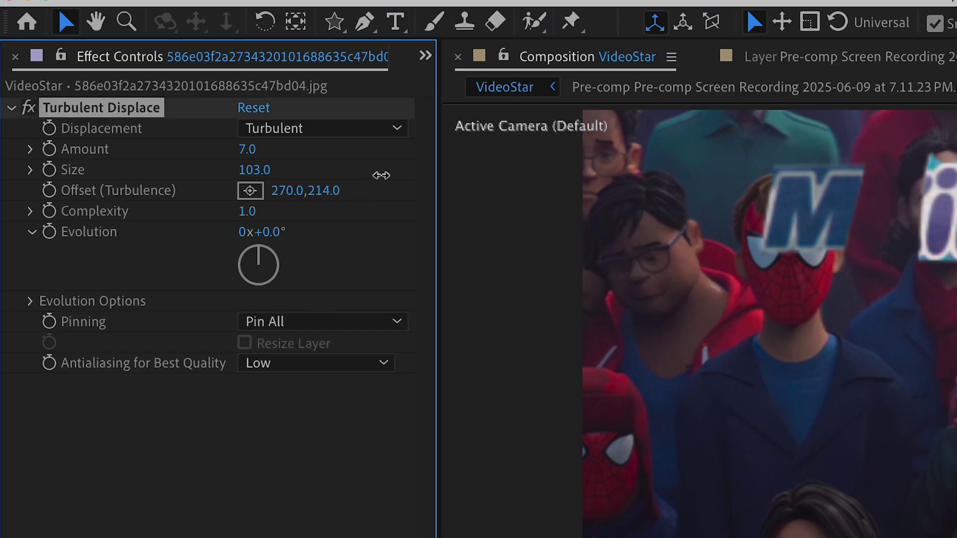
pyautogui.moveTo(581, 177); pyautogui.dragTo(675, 174)
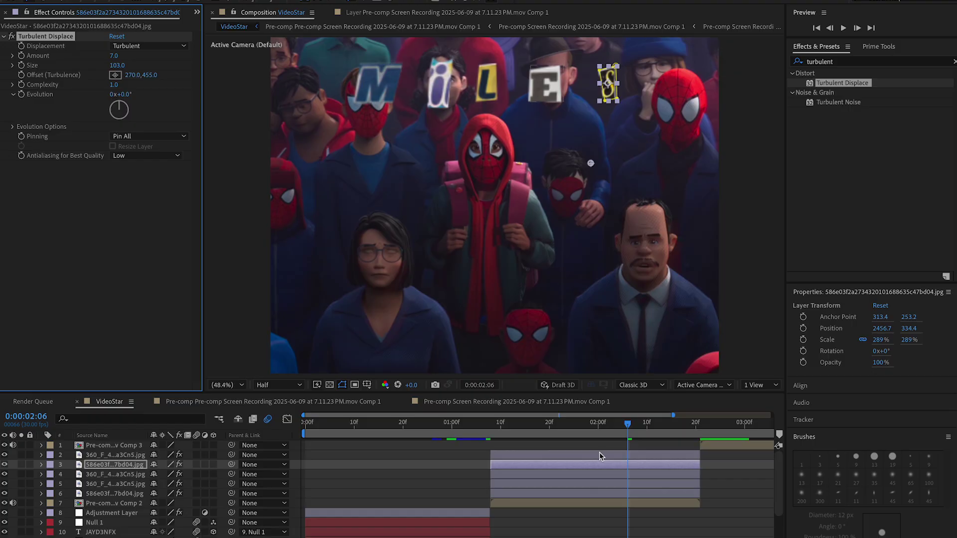
# Increase the vertical Turbulent Displace Offset on the letter L layer and another letter layer so their distortion differs
pyautogui.click(575, 477)
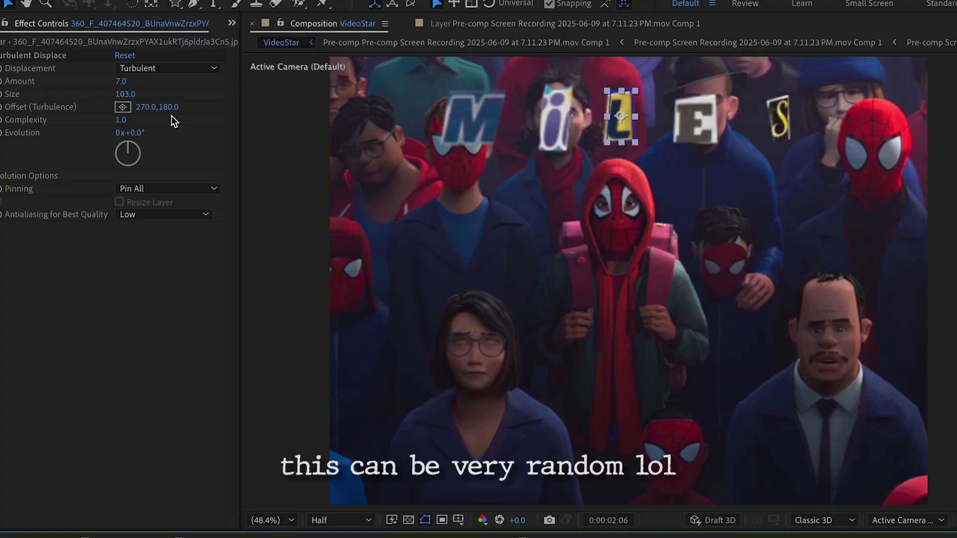
pyautogui.moveTo(169, 108); pyautogui.dragTo(192, 109)
pyautogui.moveTo(149, 78); pyautogui.dragTo(169, 79)
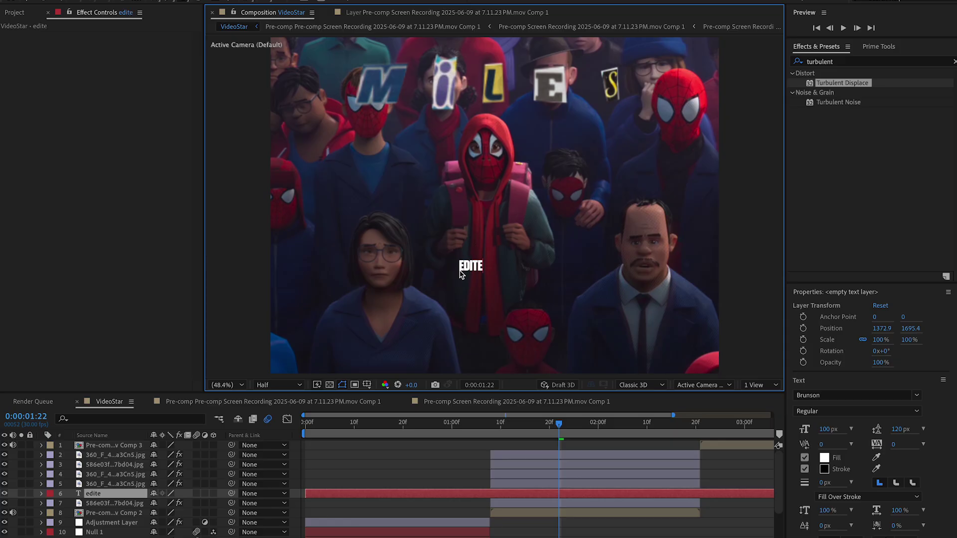
# Add a text layer reading "edited", trim it to the second scene and scale it to 502%
pyautogui.write('d')
pyautogui.moveTo(558, 424); pyautogui.dragTo(493, 432)
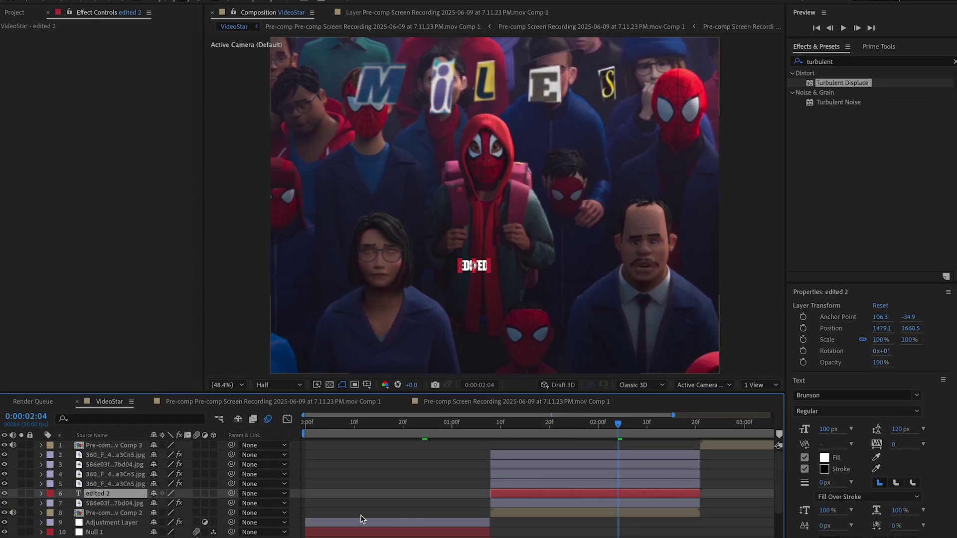
pyautogui.press('s')
pyautogui.moveTo(182, 503); pyautogui.dragTo(611, 439)
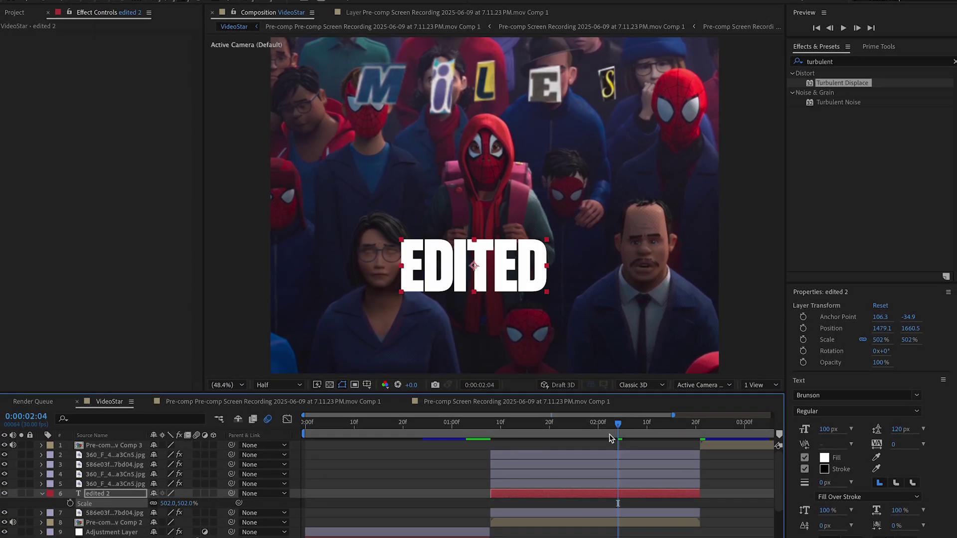
# Change the font of the edited text to Sinthya Regular and turn off All Caps
pyautogui.doubleClick(588, 493)
pyautogui.click(847, 395)
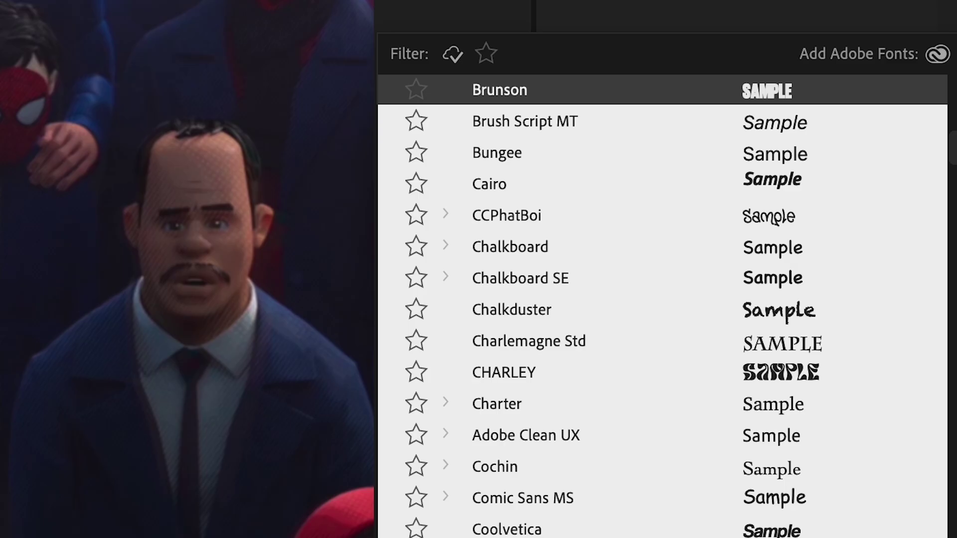
pyautogui.write('sint')
pyautogui.click(782, 95)
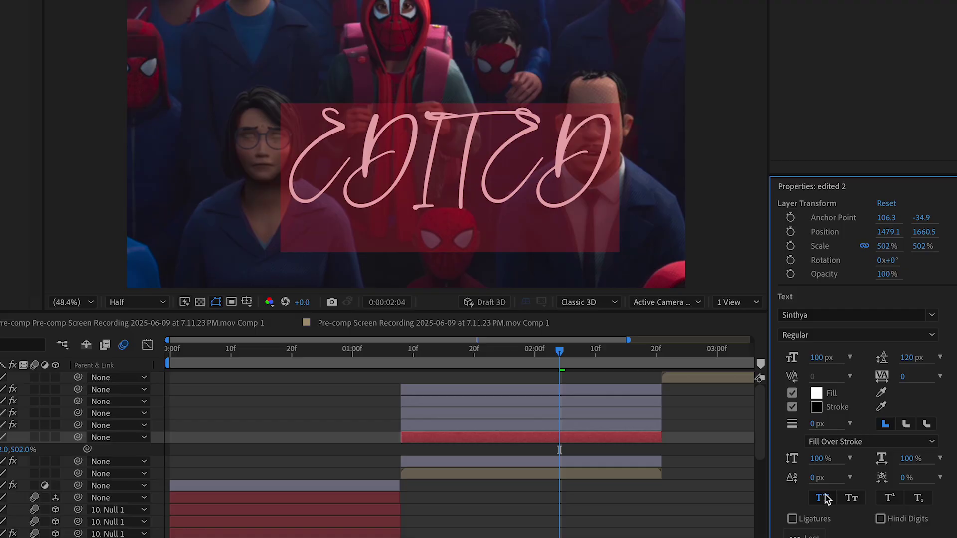
pyautogui.click(823, 498)
pyautogui.click(296, 175)
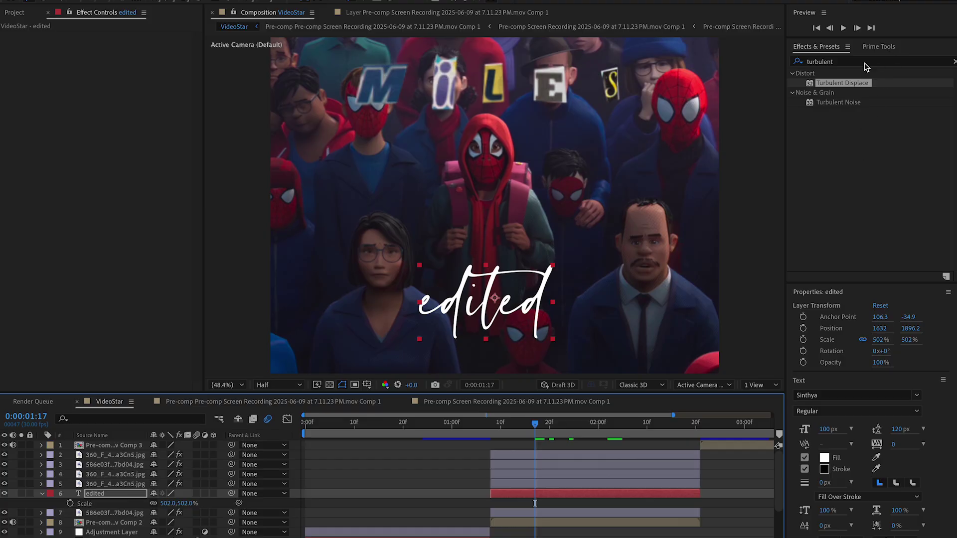
# Apply the CC Page Turn effect to the pre-composed edited title layer
pyautogui.click(857, 62)
pyautogui.write('page')
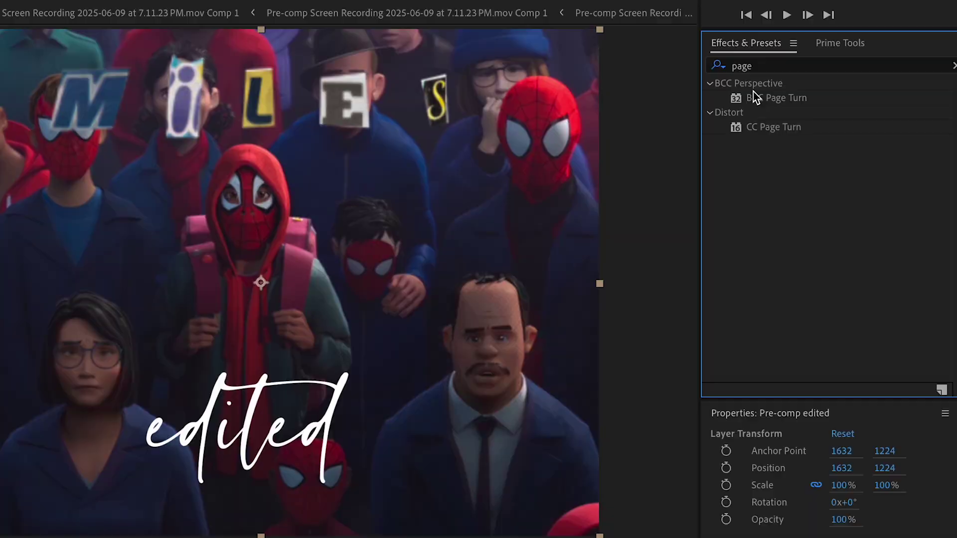
pyautogui.click(773, 127)
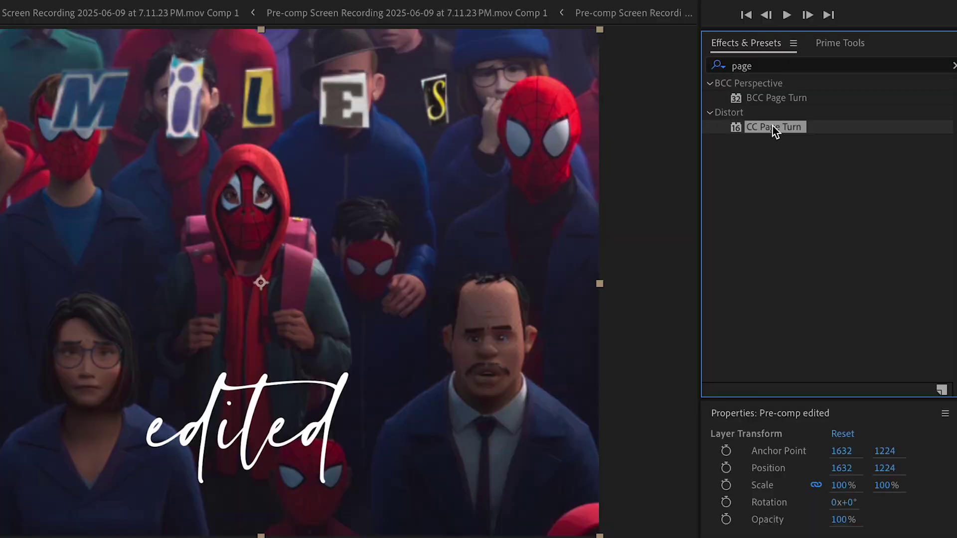
pyautogui.doubleClick(773, 127)
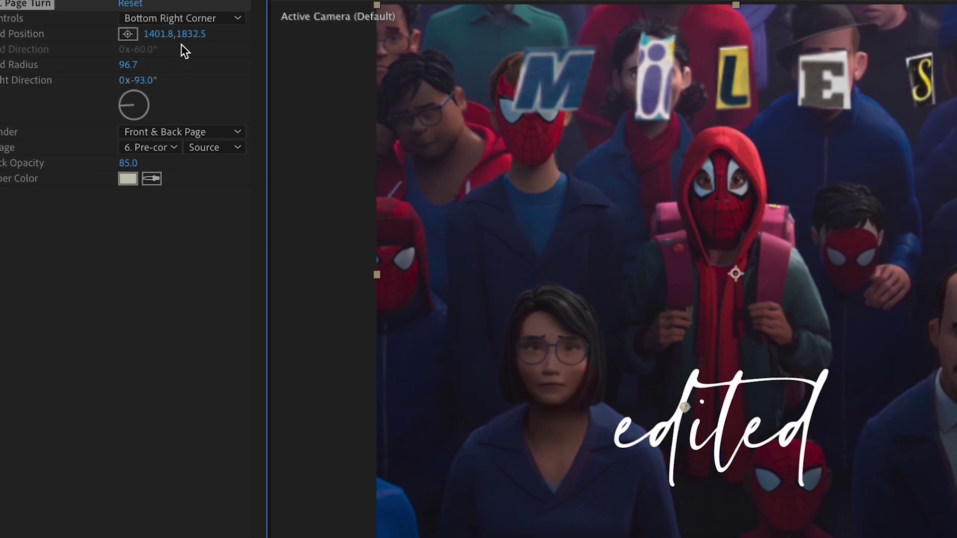
# Adjust the edited title's CC Page Turn fold position and set its Controls option to Classic UI
pyautogui.moveTo(154, 56); pyautogui.dragTo(262, 33)
pyautogui.click(363, 145)
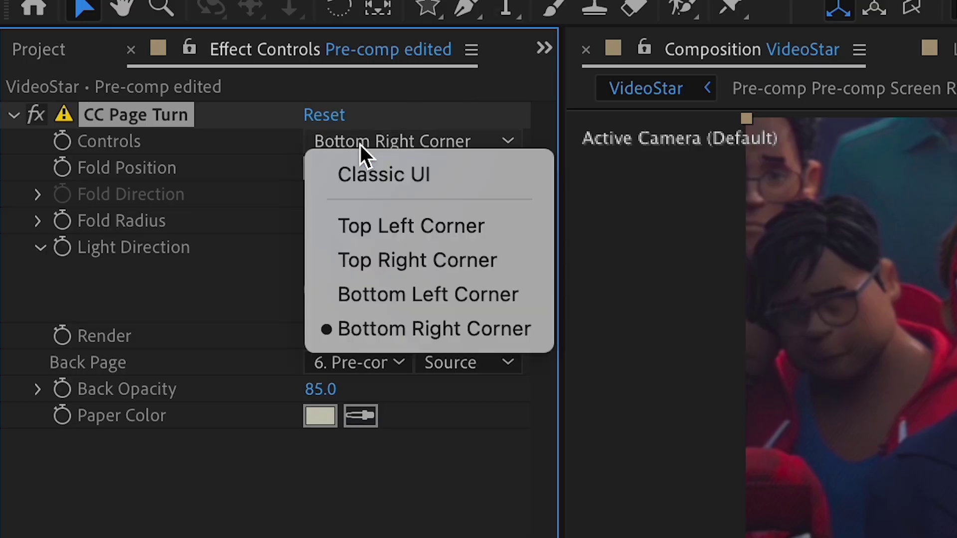
pyautogui.click(379, 187)
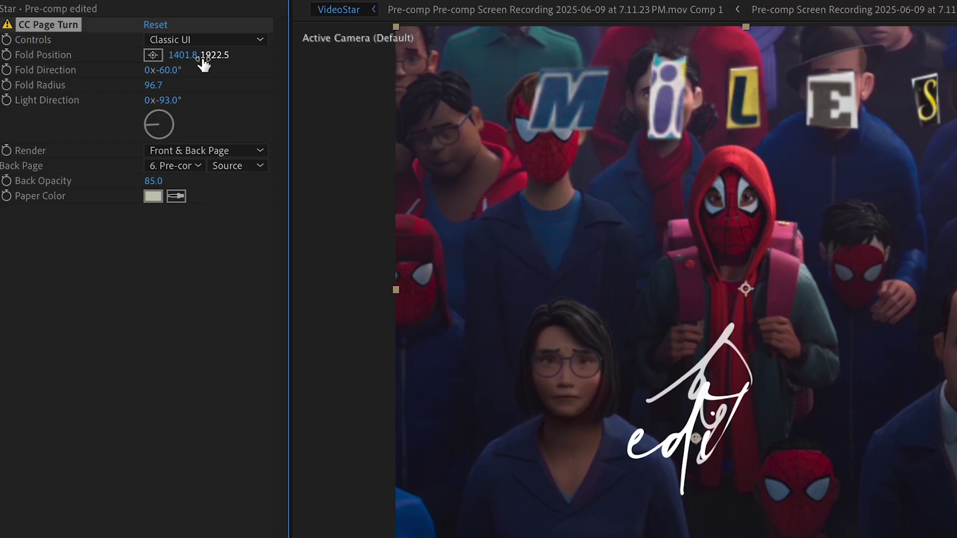
# Keyframe the title's Fold Position from 1401.8, 2213.5 at the scene start to a fully unfolded title, and ease both keyframes
pyautogui.moveTo(270, 58); pyautogui.dragTo(507, 93)
pyautogui.moveTo(342, 81); pyautogui.dragTo(281, 81)
pyautogui.click(21, 56)
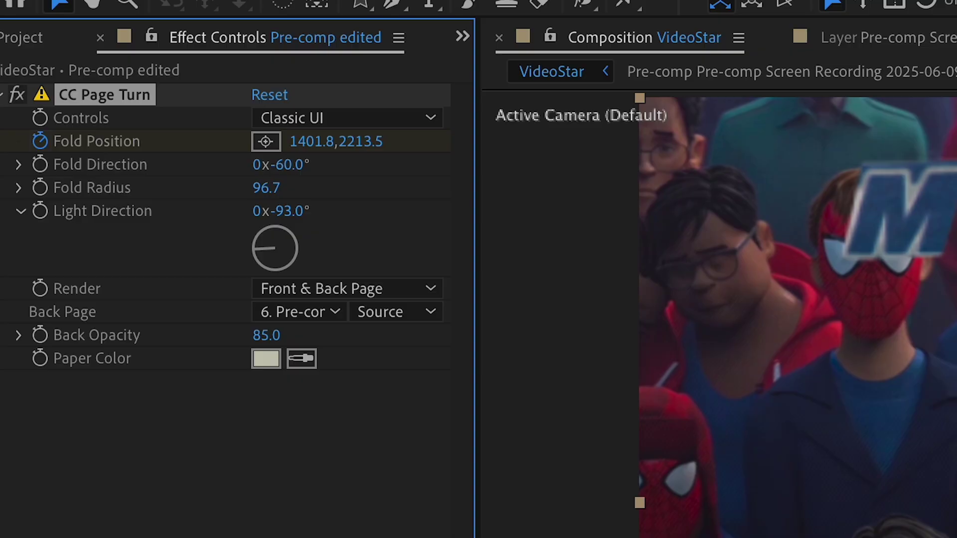
pyautogui.moveTo(262, 205); pyautogui.dragTo(597, 213)
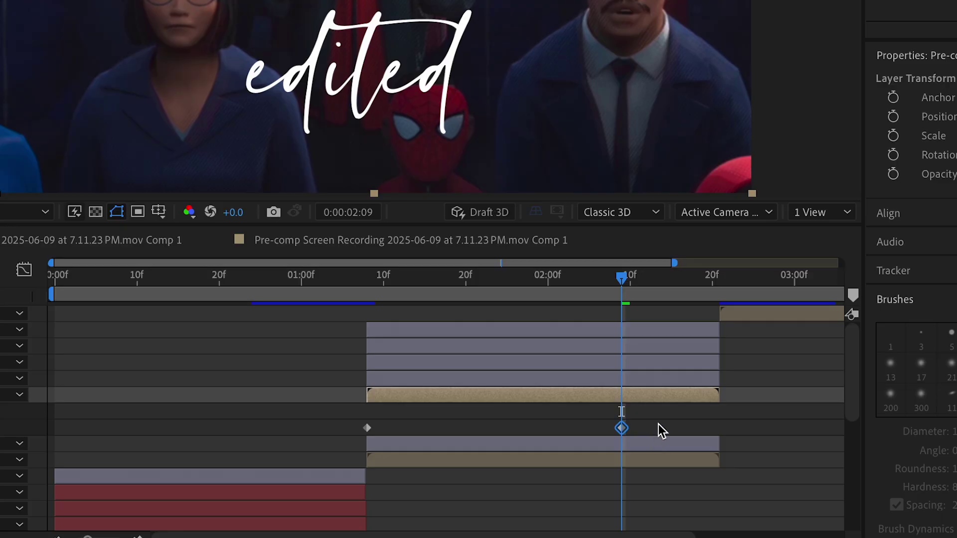
pyautogui.moveTo(659, 422); pyautogui.dragTo(322, 436)
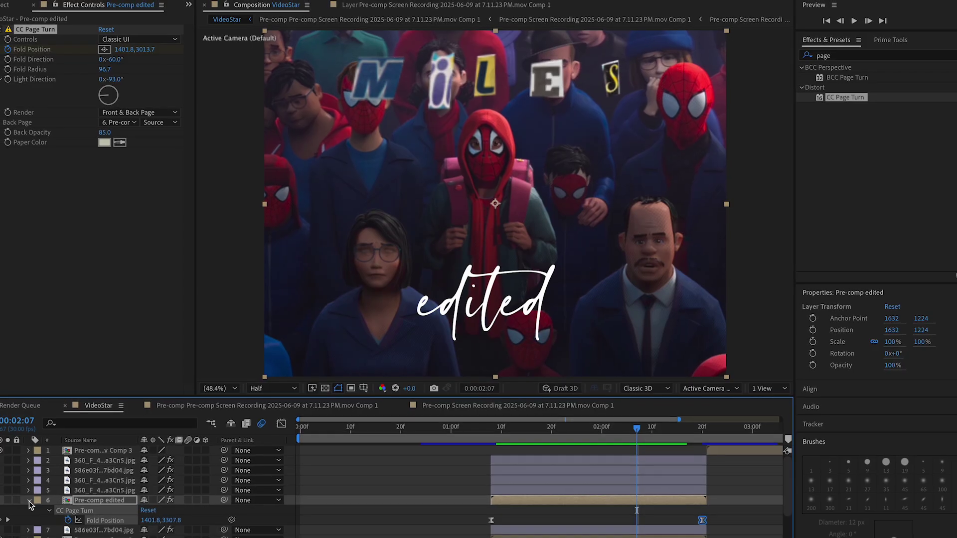
pyautogui.click(27, 502)
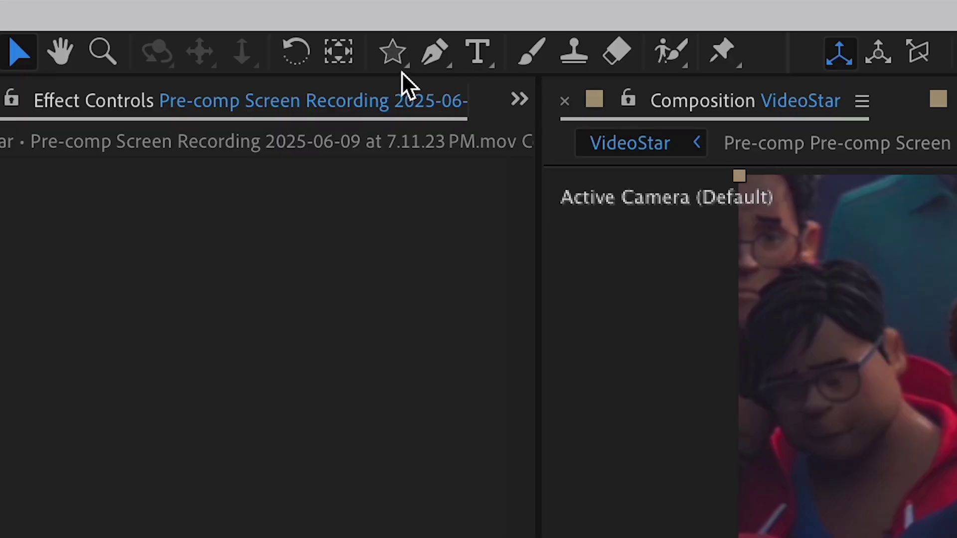
# Draw a circular mask around the hooded Spider-Man in the centre on the duplicated upper scene layer
pyautogui.moveTo(394, 53); pyautogui.dragTo(549, 127)
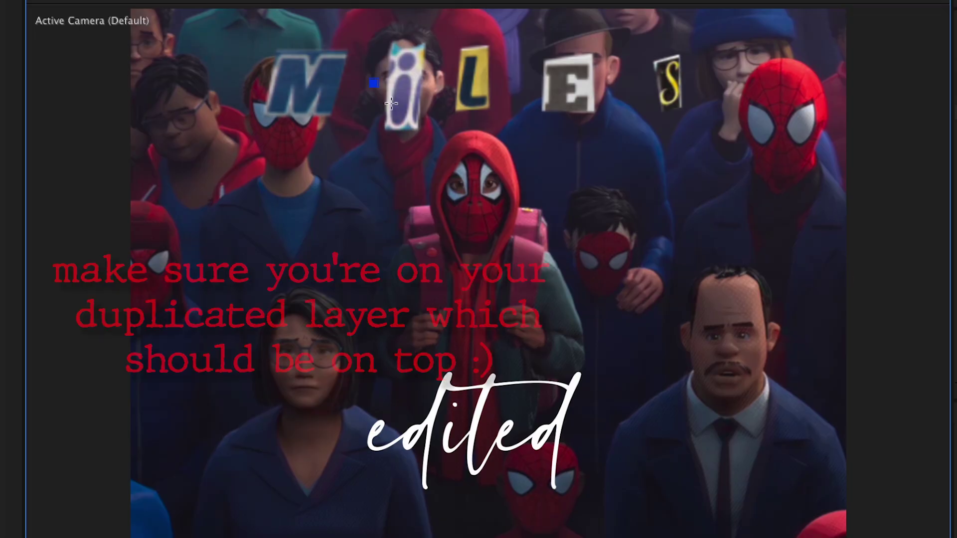
pyautogui.moveTo(391, 103)
pyautogui.mouseDown()
pyautogui.moveTo(581, 277)
pyautogui.moveTo(638, 297)
pyautogui.mouseUp()
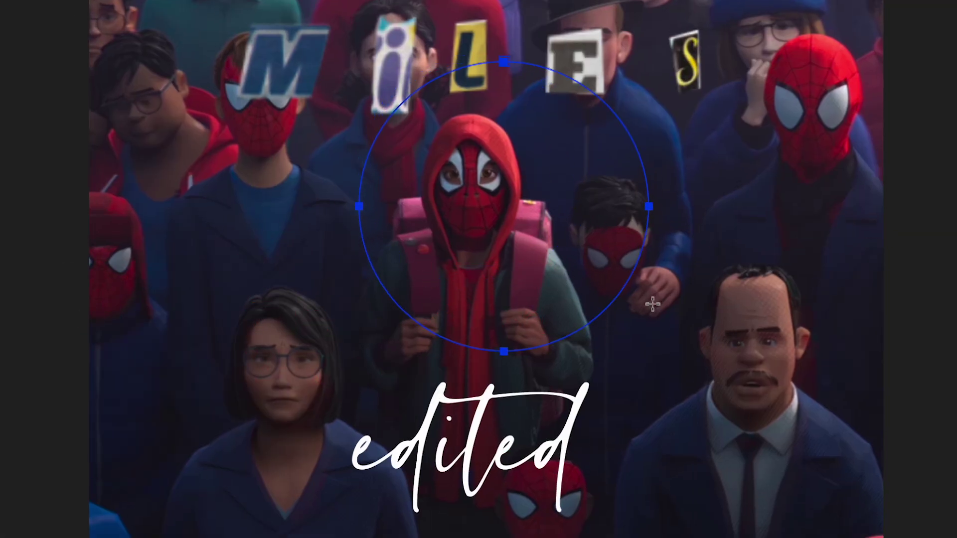
pyautogui.moveTo(656, 211); pyautogui.dragTo(606, 203)
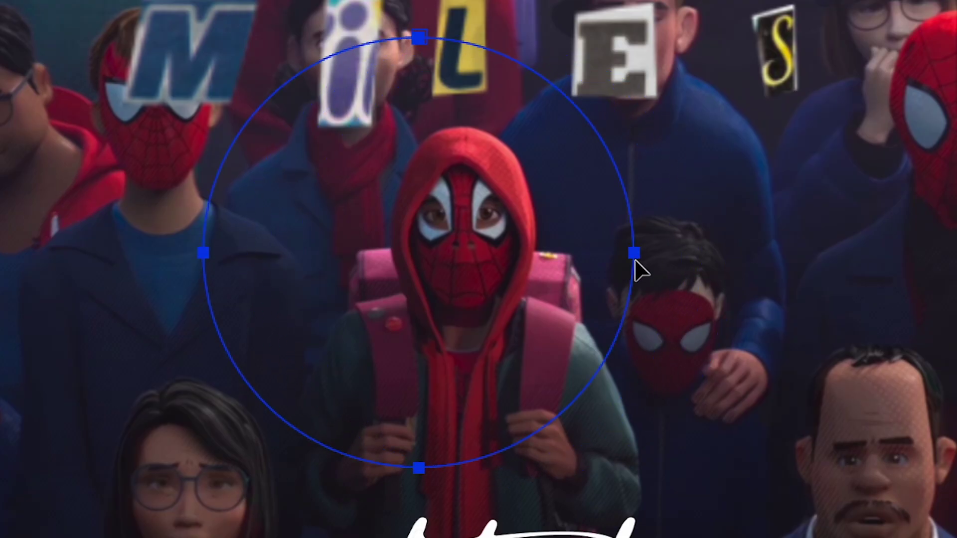
pyautogui.moveTo(659, 256); pyautogui.dragTo(683, 278)
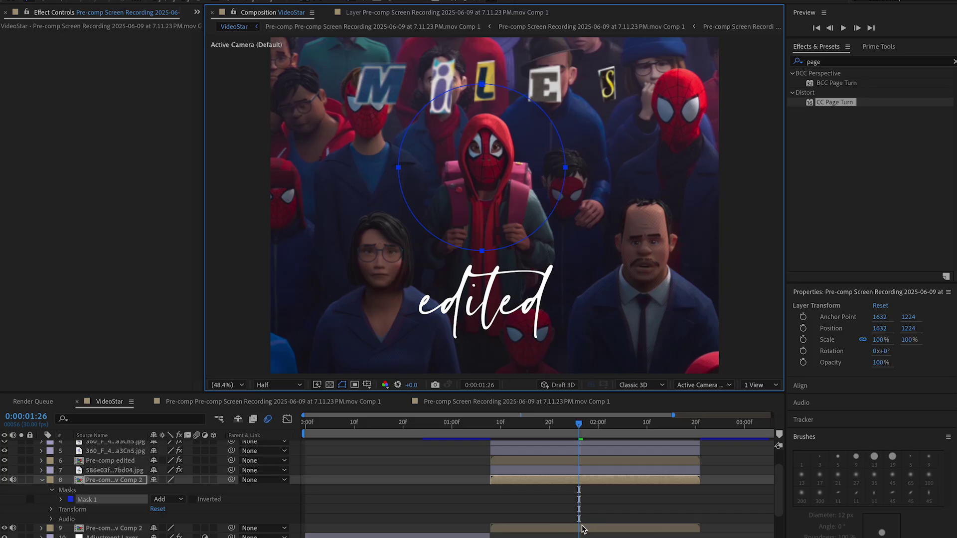
# Keyframe the lower scene layer's Opacity from 100% at its start to 50% at 0:00:01:26
pyautogui.click(583, 528)
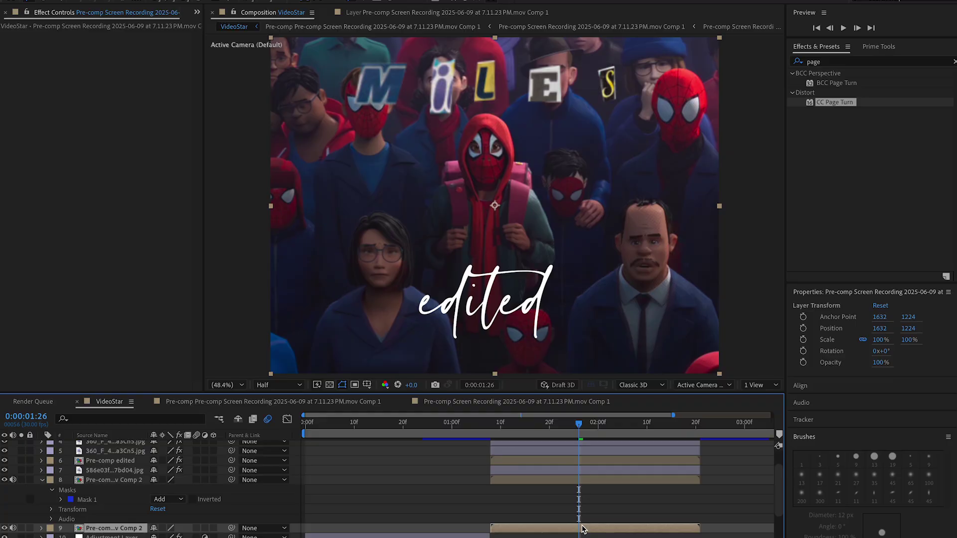
pyautogui.press('t')
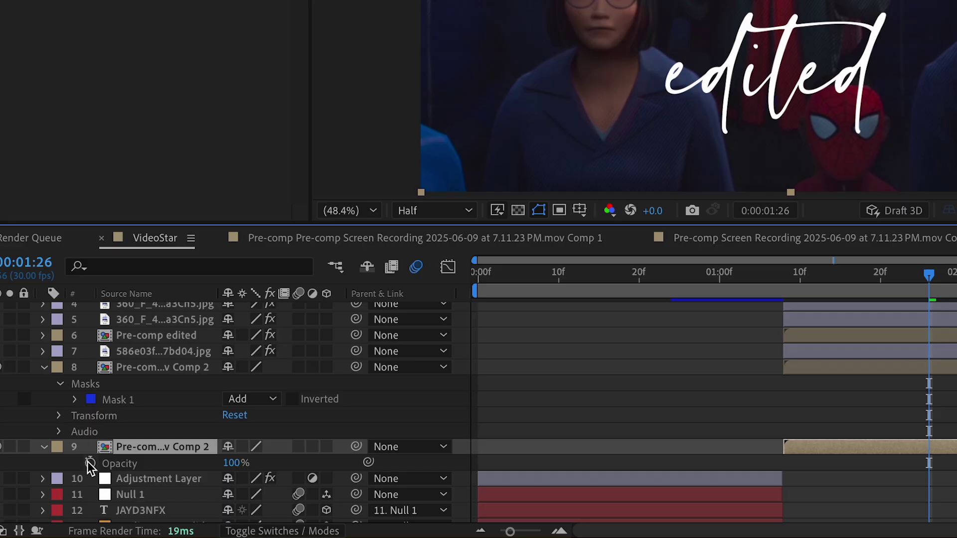
pyautogui.click(89, 462)
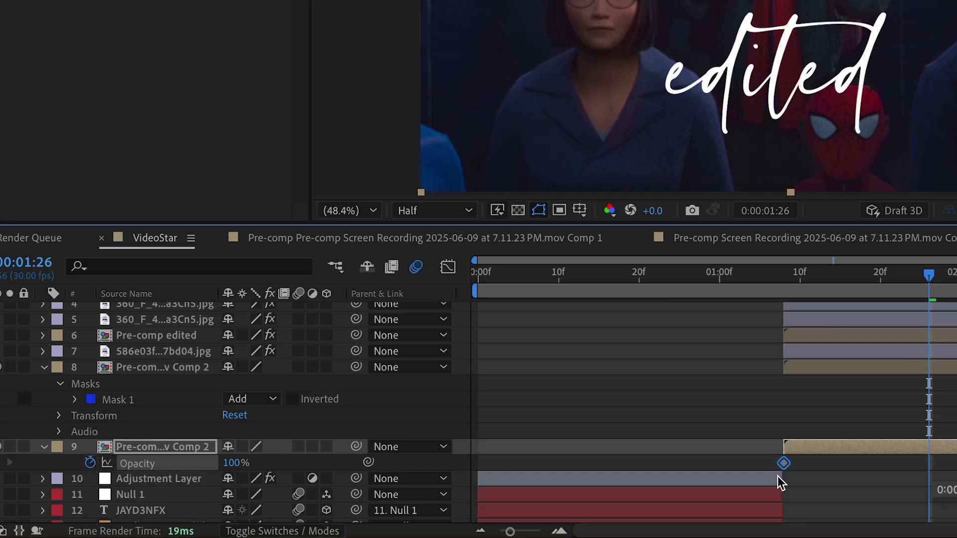
pyautogui.moveTo(232, 463); pyautogui.dragTo(196, 463)
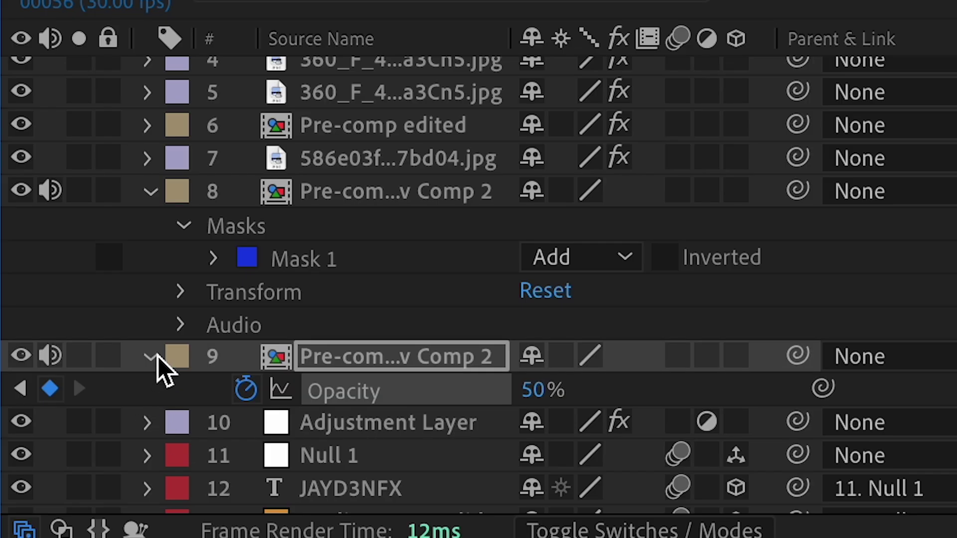
# Set Mask 1 on the upper scene layer to 535 pixels feather and 326 pixels expansion, and scrub through the scene
pyautogui.click(214, 256)
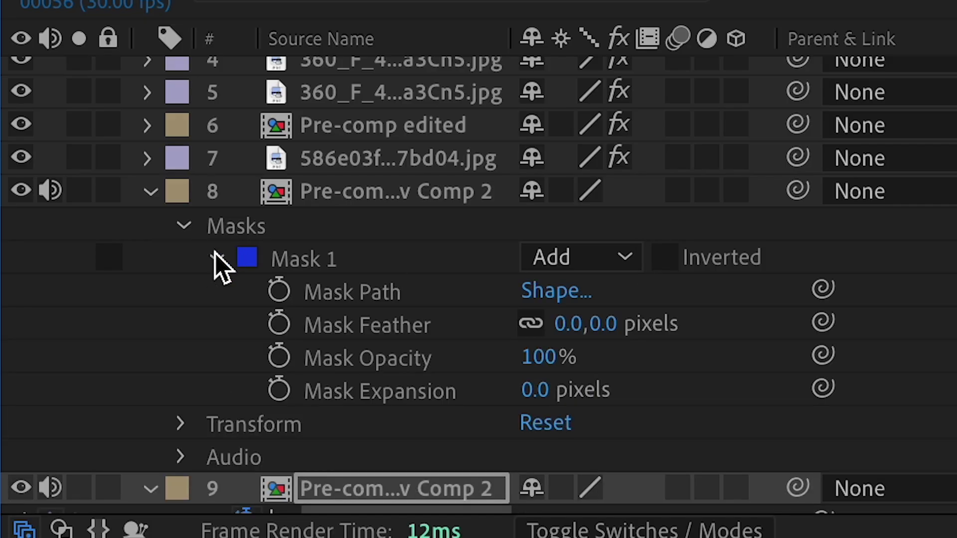
pyautogui.moveTo(610, 343); pyautogui.dragTo(773, 324)
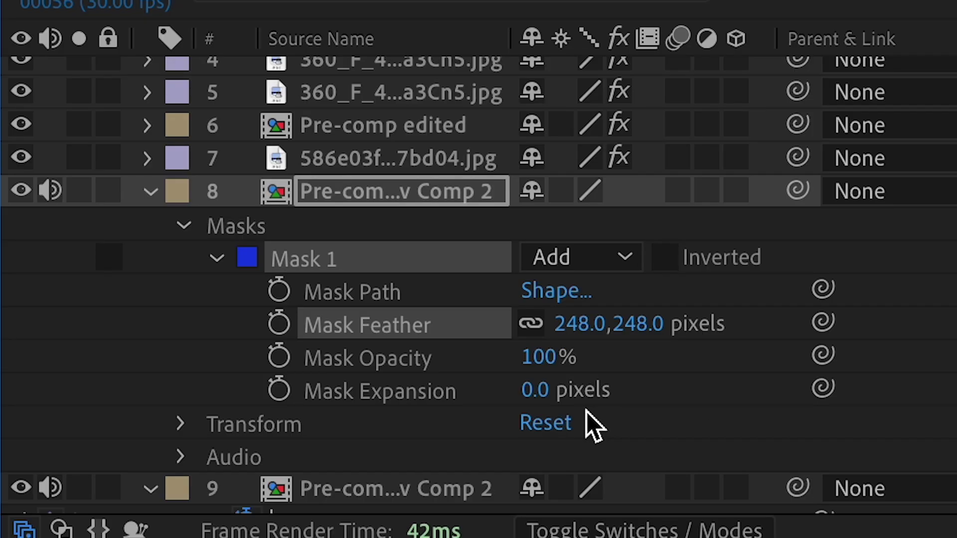
pyautogui.moveTo(535, 390); pyautogui.dragTo(747, 324)
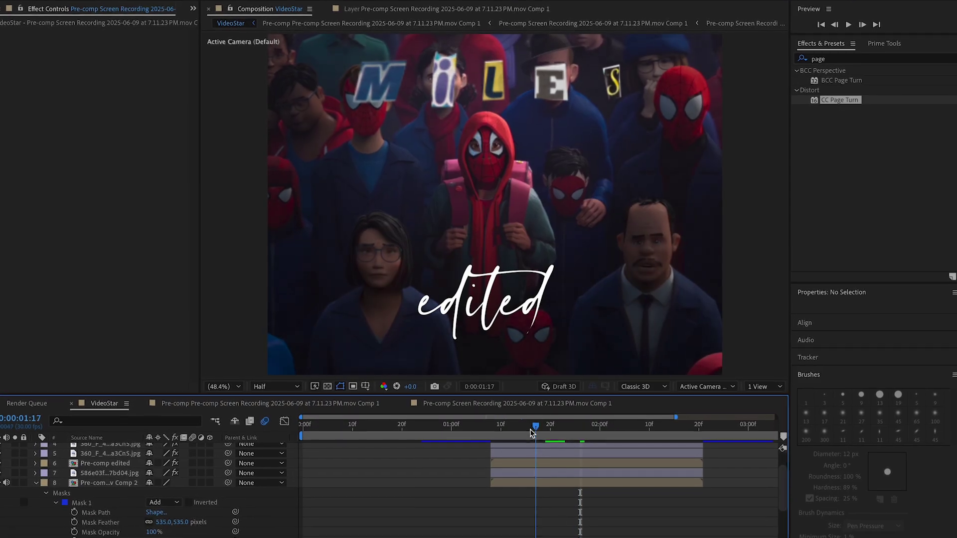
pyautogui.moveTo(563, 431); pyautogui.dragTo(441, 432)
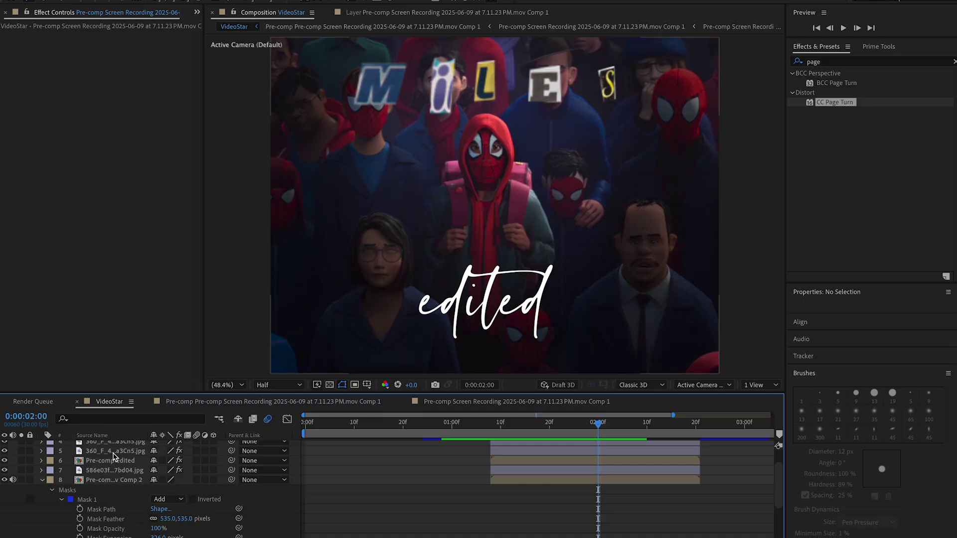
# Search the effects for gradient and apply 4-Color Gradient to the Pre-comp edited layer
pyautogui.click(111, 453)
pyautogui.click(111, 462)
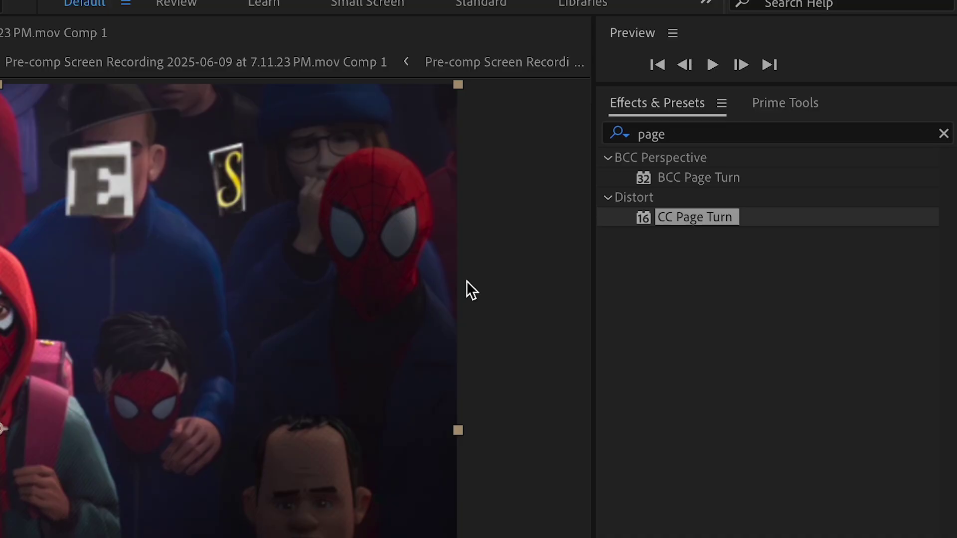
pyautogui.click(832, 65)
pyautogui.write('gradie')
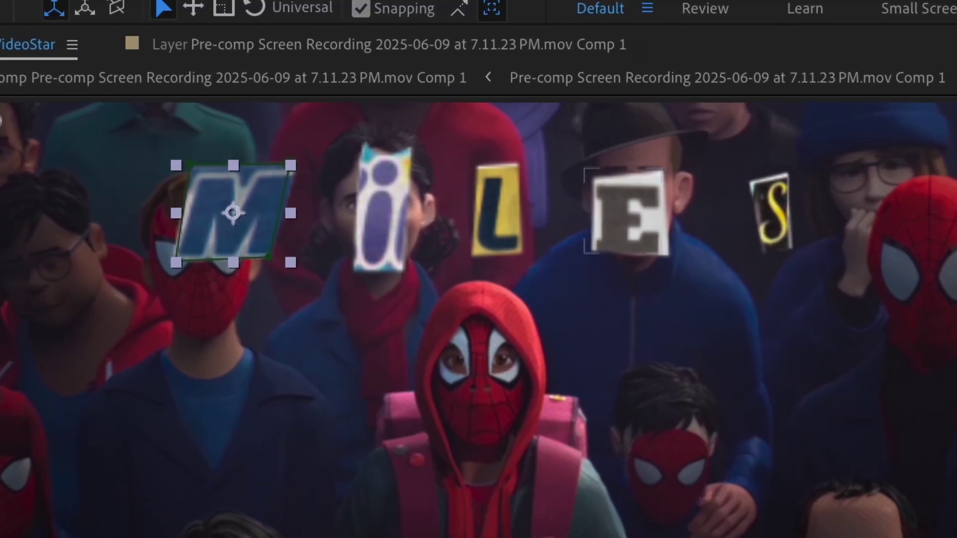
# Move the letter I layer above the edited title layer and turn all five MILES letter layers into 3D layers
pyautogui.moveTo(586, 141); pyautogui.dragTo(581, 141)
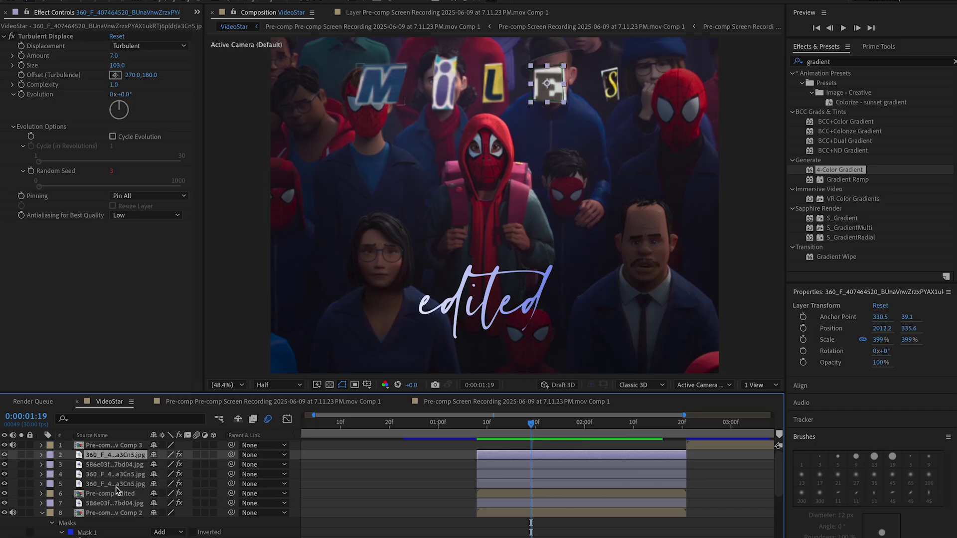
pyautogui.keyDown('shift'); pyautogui.click(116, 484); pyautogui.keyUp('shift')
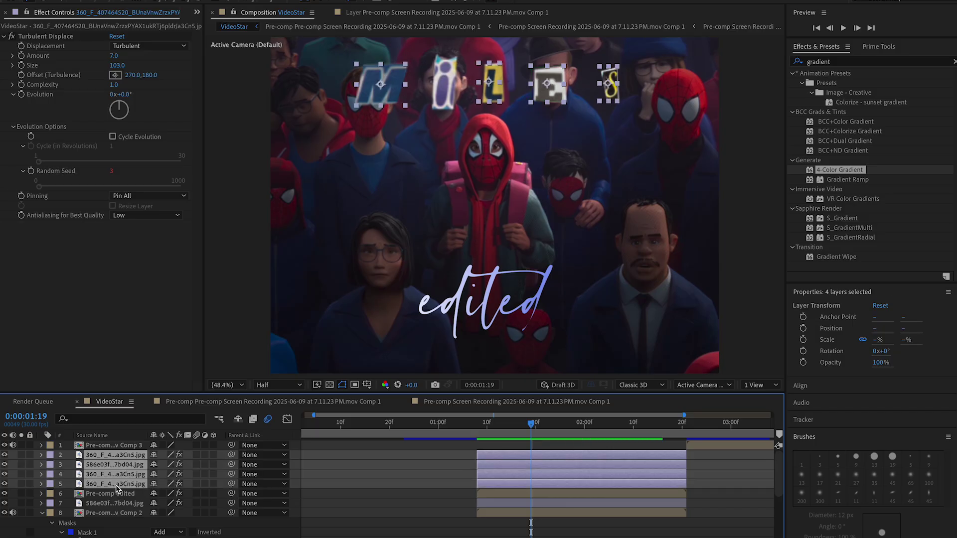
pyautogui.click(106, 446)
pyautogui.moveTo(115, 503); pyautogui.dragTo(124, 495)
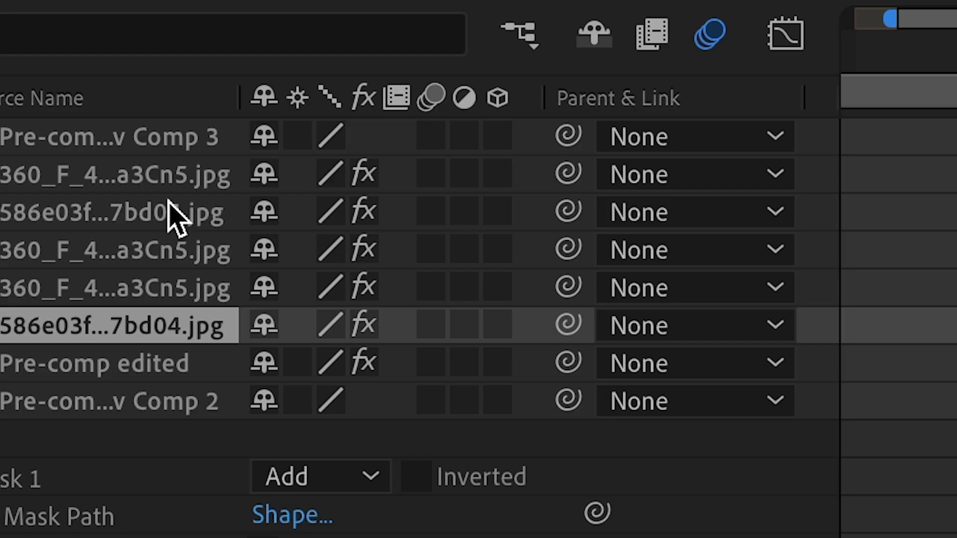
pyautogui.keyDown('shift'); pyautogui.click(294, 233); pyautogui.keyUp('shift')
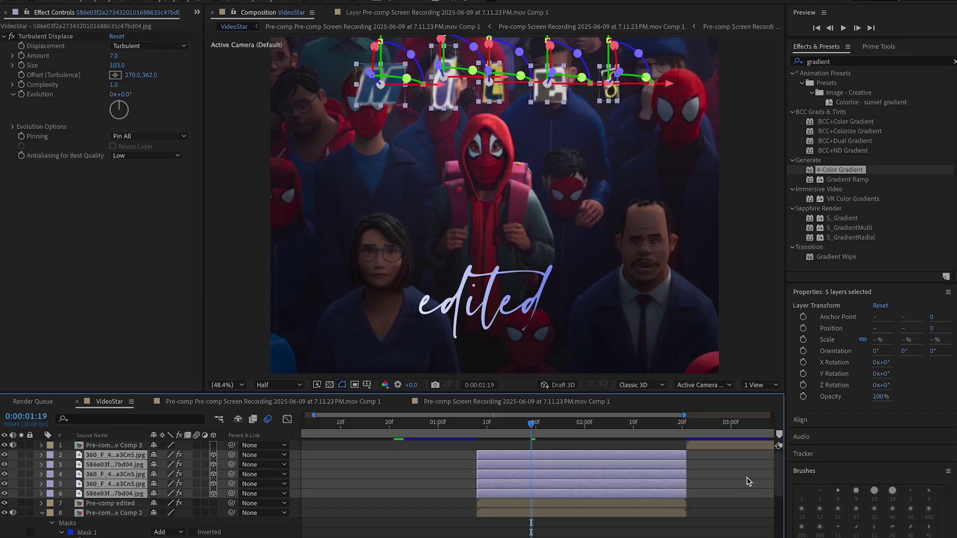
# Turn the masked scene layer and the Pre-comp edited layer into 3D layers
pyautogui.click(748, 482)
pyautogui.click(634, 464)
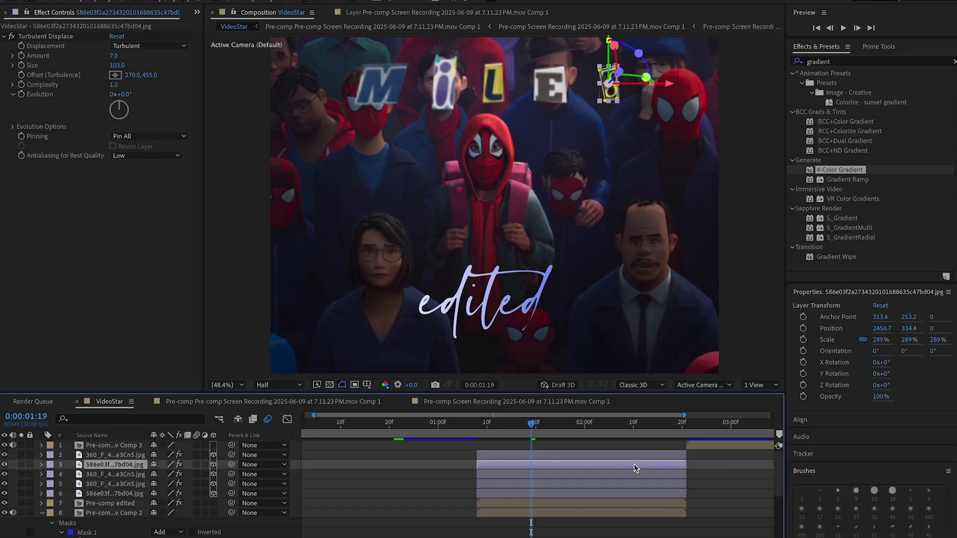
pyautogui.click(174, 513)
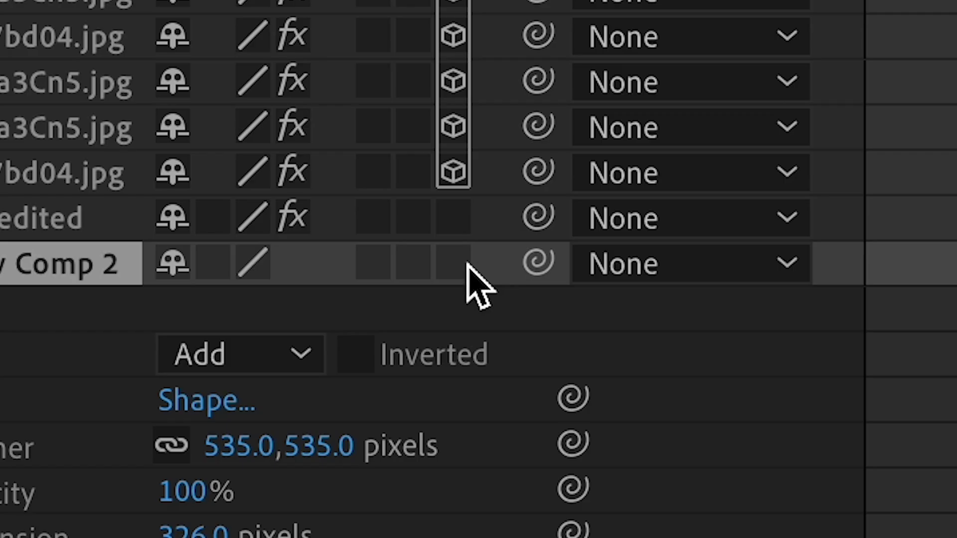
pyautogui.click(213, 512)
pyautogui.click(213, 504)
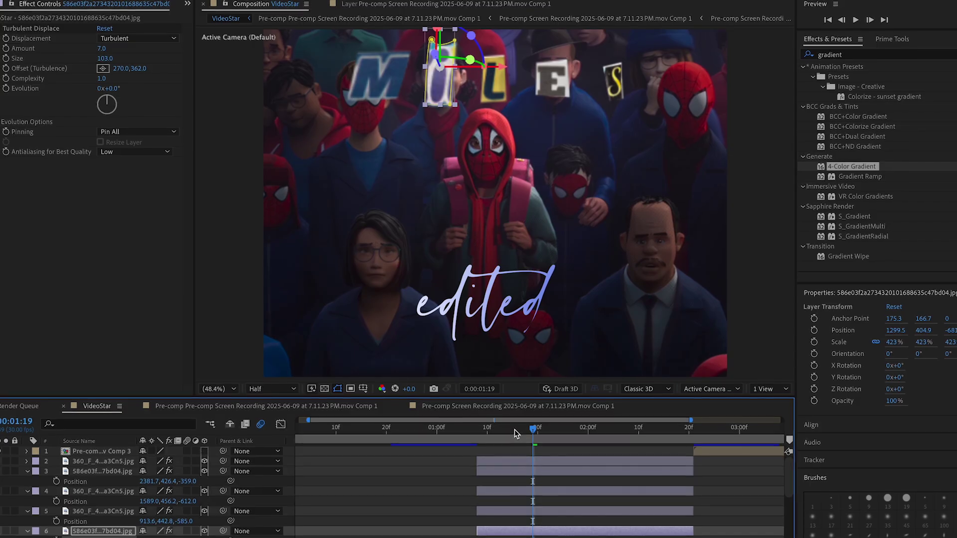
# Keyframe the letter I layer's Position from 1299.5, 404.9, -681 at 0:00:01:08 to 1249.5, 354.9, -174 near the scene's end, with easing
pyautogui.moveTo(514, 429); pyautogui.dragTo(478, 441)
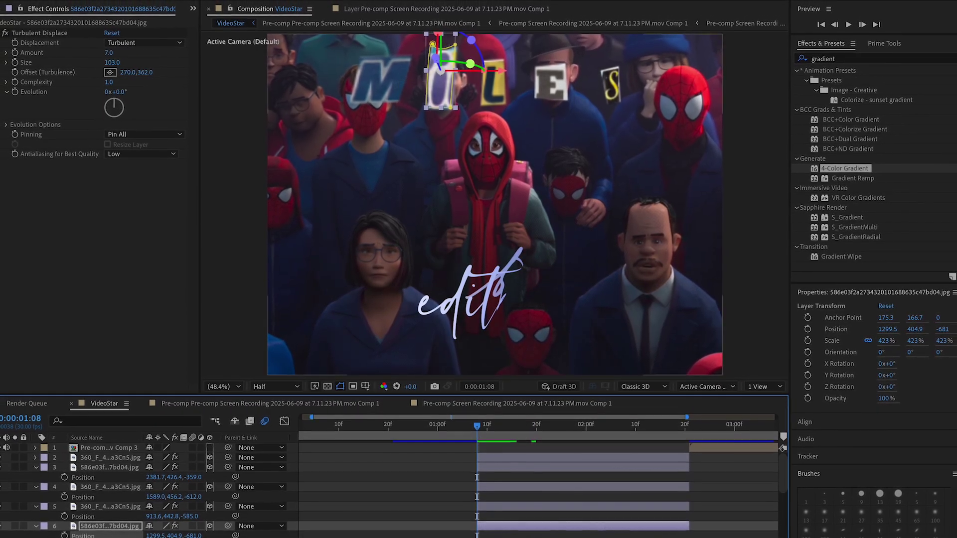
pyautogui.click(62, 537)
pyautogui.moveTo(477, 425); pyautogui.dragTo(495, 423)
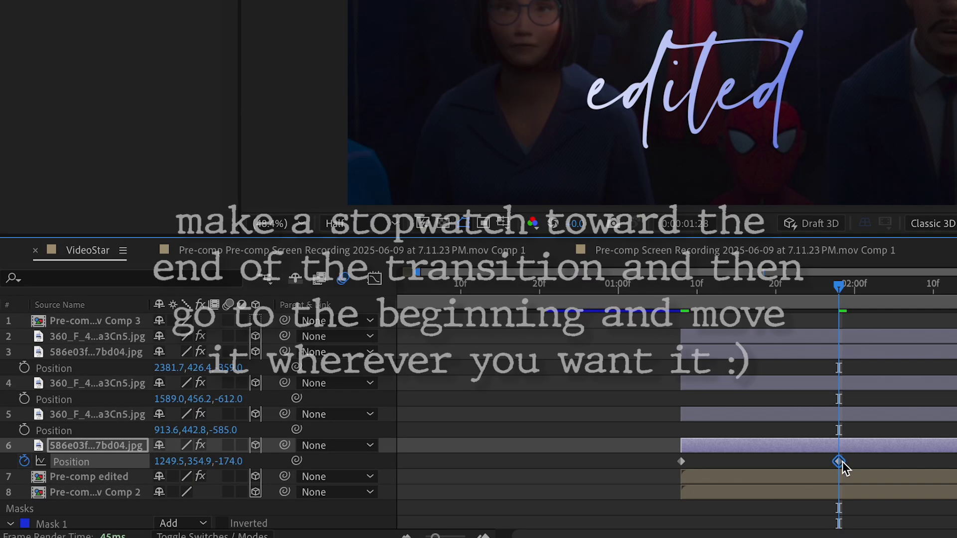
pyautogui.moveTo(839, 461); pyautogui.dragTo(955, 462)
pyautogui.moveTo(869, 463); pyautogui.dragTo(613, 485)
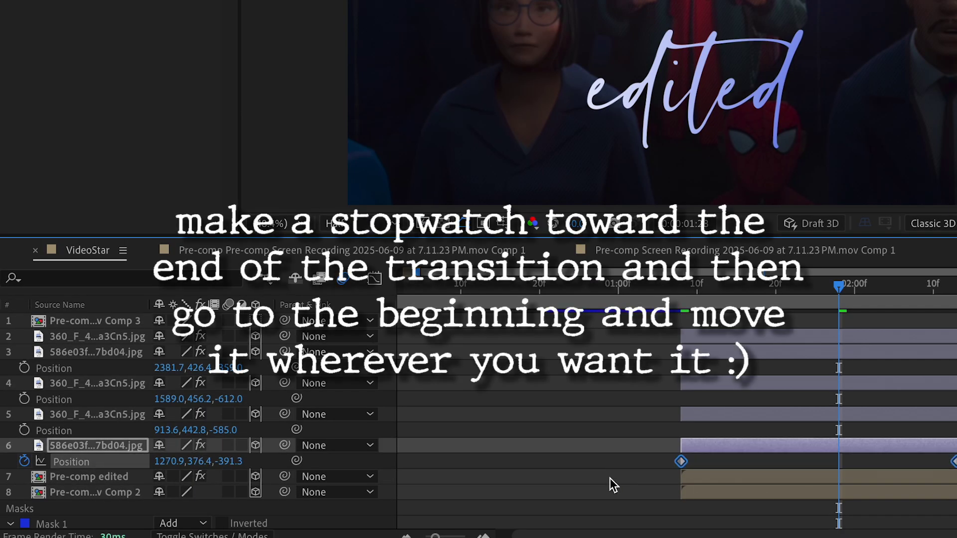
# Apply Easy Ease to the letter M layer's Position keyframes and shorten the first keyframe's speed handle for a faster start
pyautogui.click(718, 419)
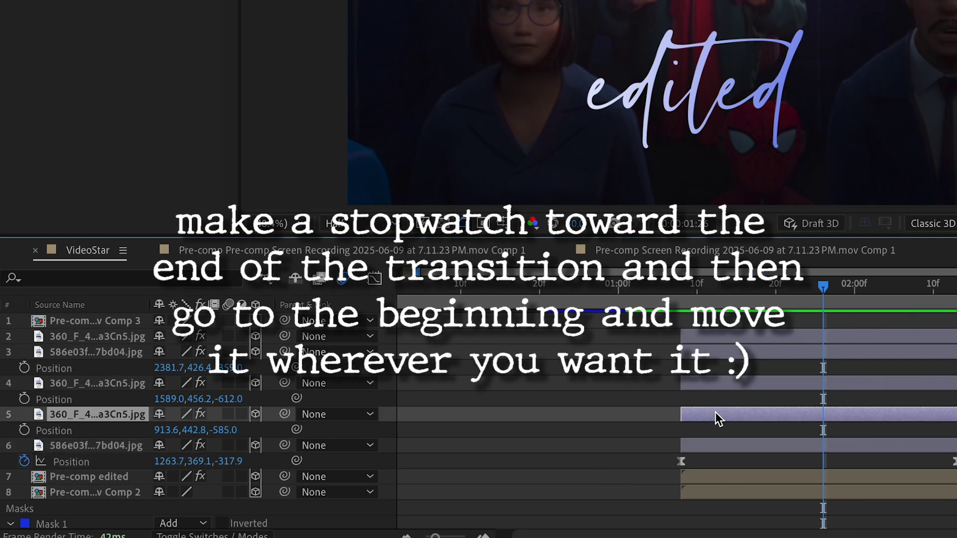
pyautogui.press('p')
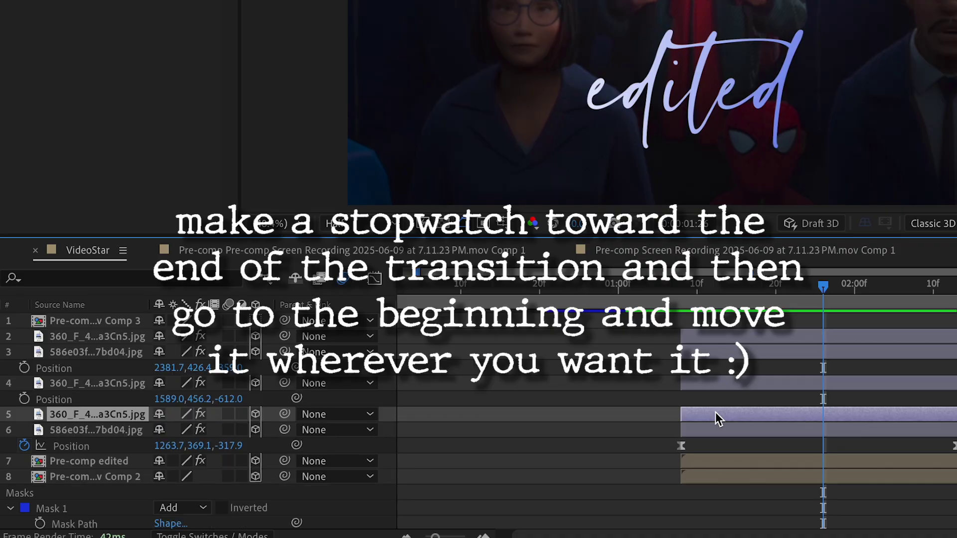
pyautogui.press('p')
pyautogui.moveTo(726, 378); pyautogui.dragTo(191, 391)
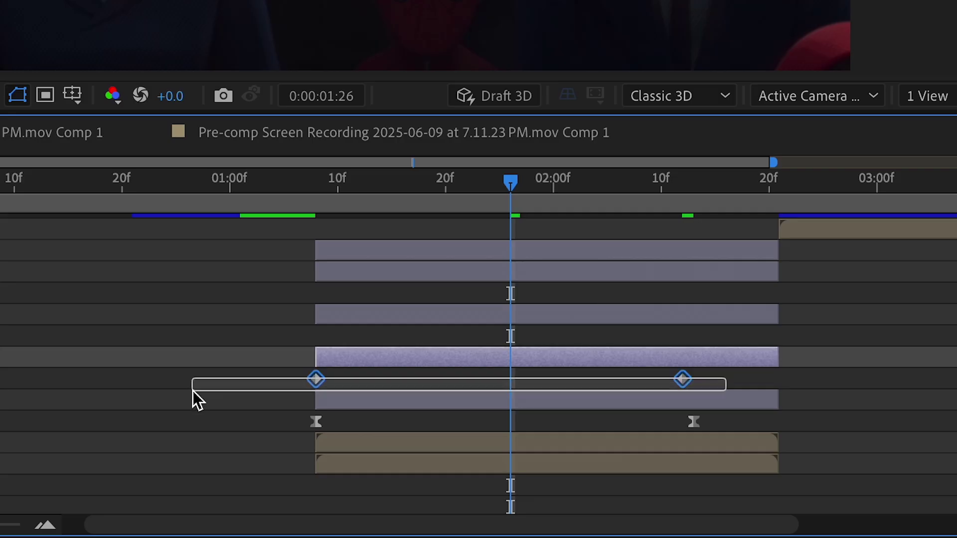
pyautogui.press('F9')
pyautogui.hotkey('shift', 'F3')
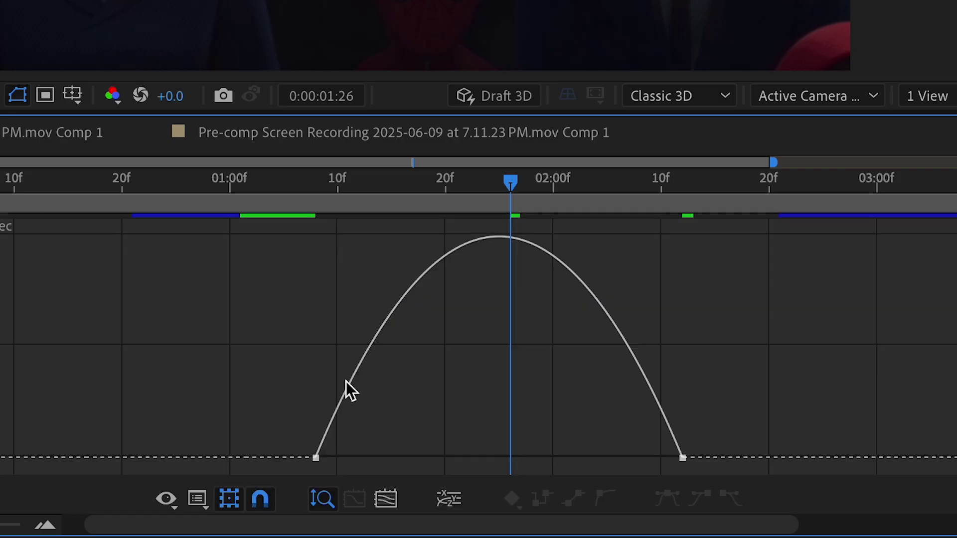
pyautogui.click(315, 457)
pyautogui.moveTo(375, 457); pyautogui.dragTo(338, 457)
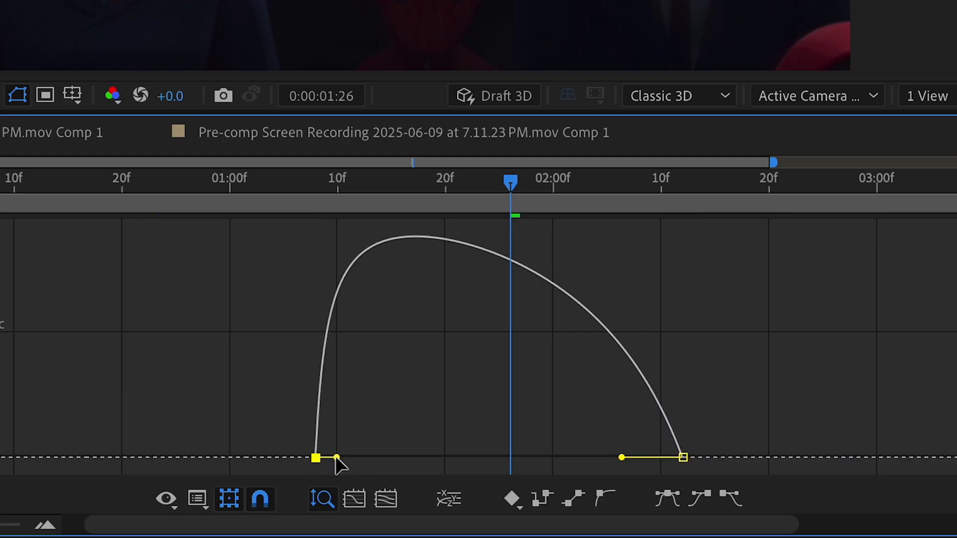
# Lengthen the ease into the letter M layer's last Position keyframe and move the letter L layer's first Position keyframe to 0:00:01:08
pyautogui.moveTo(622, 457); pyautogui.dragTo(516, 456)
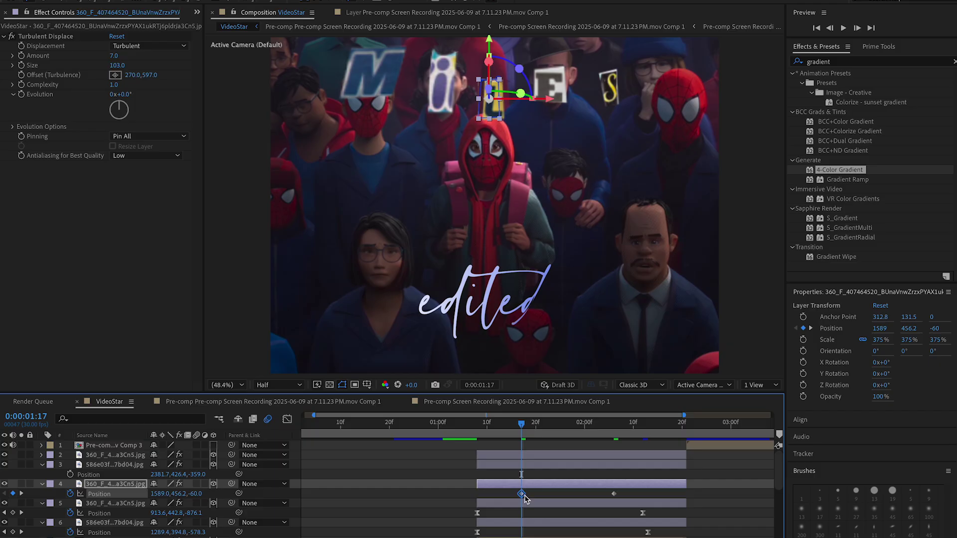
pyautogui.moveTo(522, 495); pyautogui.dragTo(482, 496)
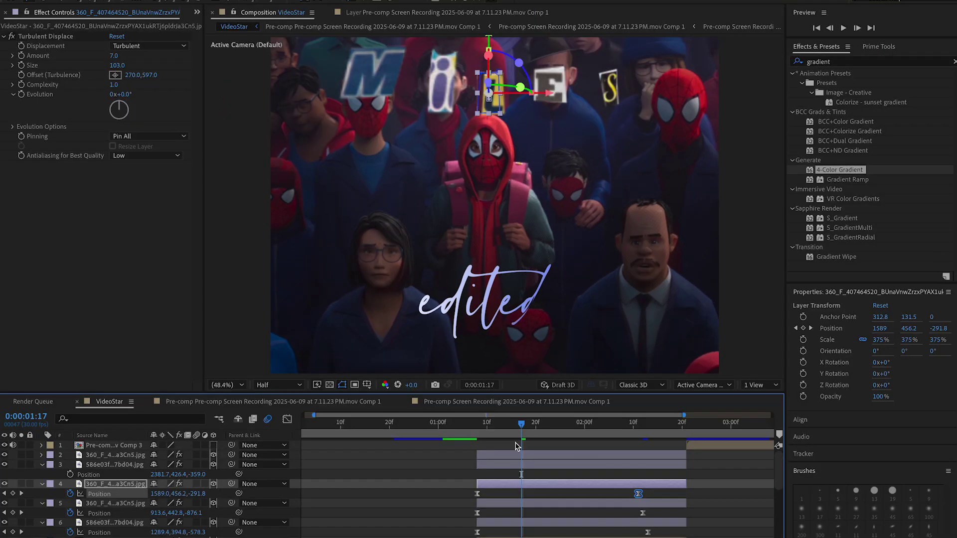
pyautogui.click(523, 468)
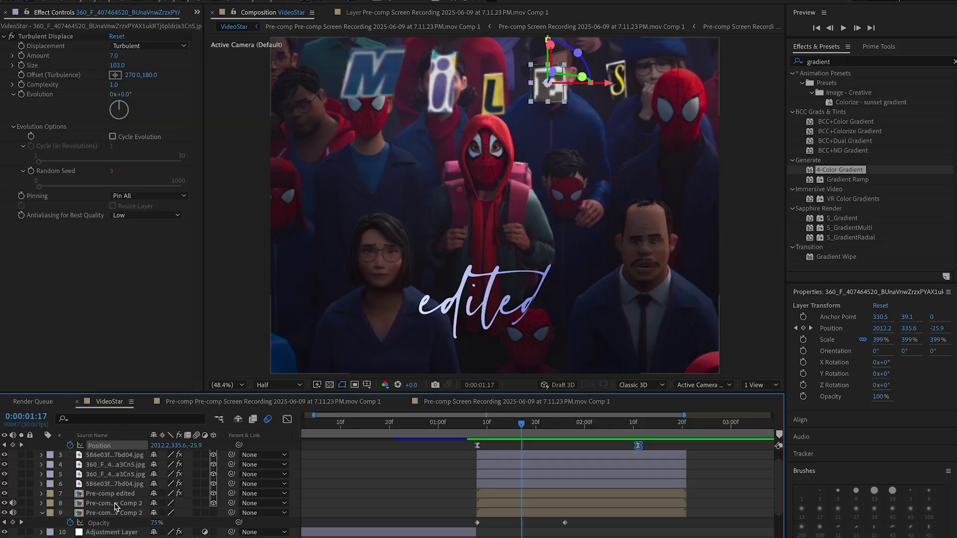
# Add a null object, give it an orange label and extend its start back to the composition's beginning
pyautogui.click(41, 514)
pyautogui.scroll(-5, 357, 510)
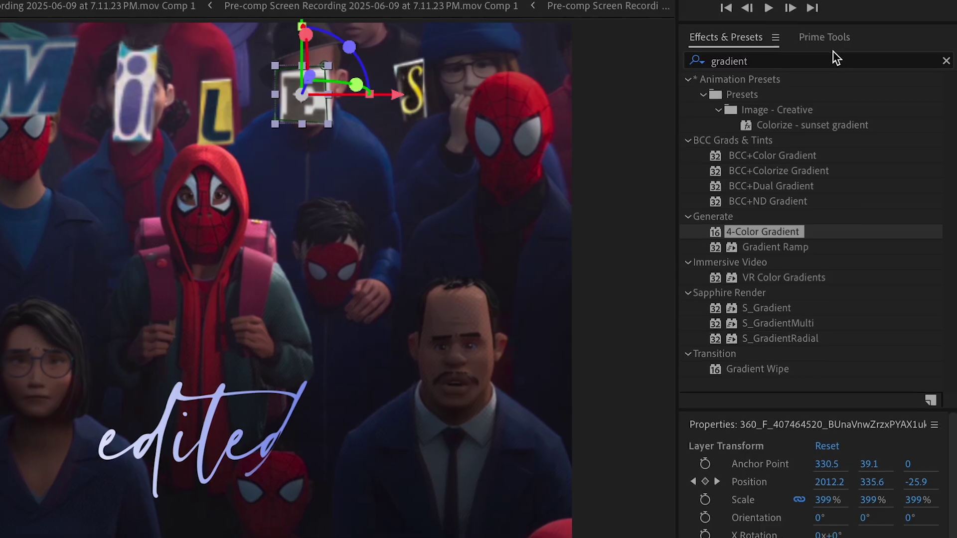
pyautogui.click(828, 39)
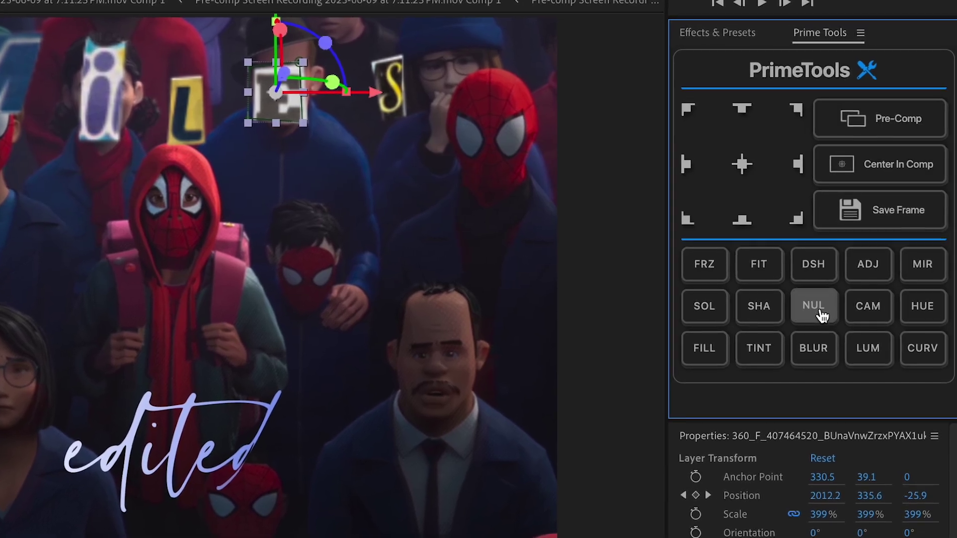
pyautogui.click(818, 306)
pyautogui.click(51, 454)
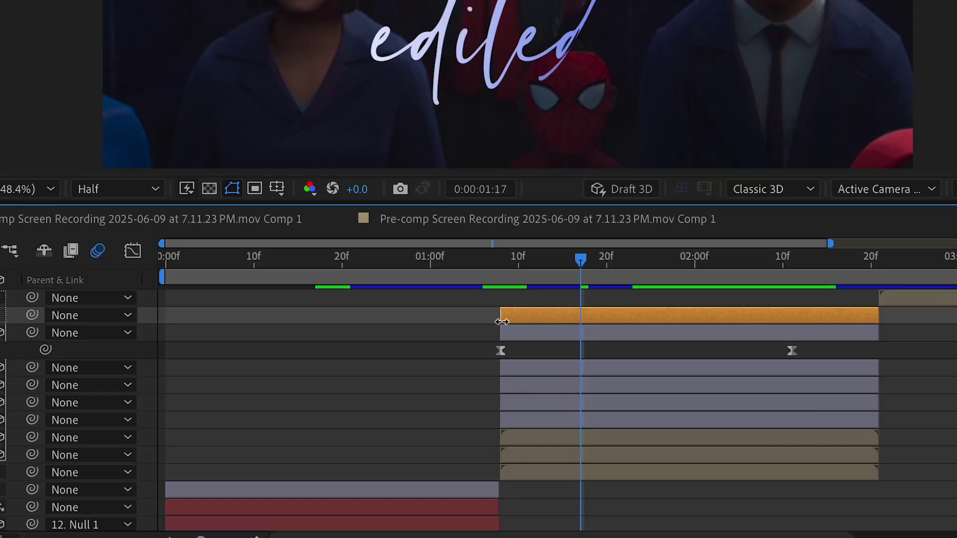
pyautogui.moveTo(500, 322); pyautogui.dragTo(139, 338)
# Parent the Spider-Man scene layers and Null 1 to Null 2, and keyframe Null 2's Position and Scale at 0:00:00:22
pyautogui.moveTo(541, 338); pyautogui.dragTo(393, 364)
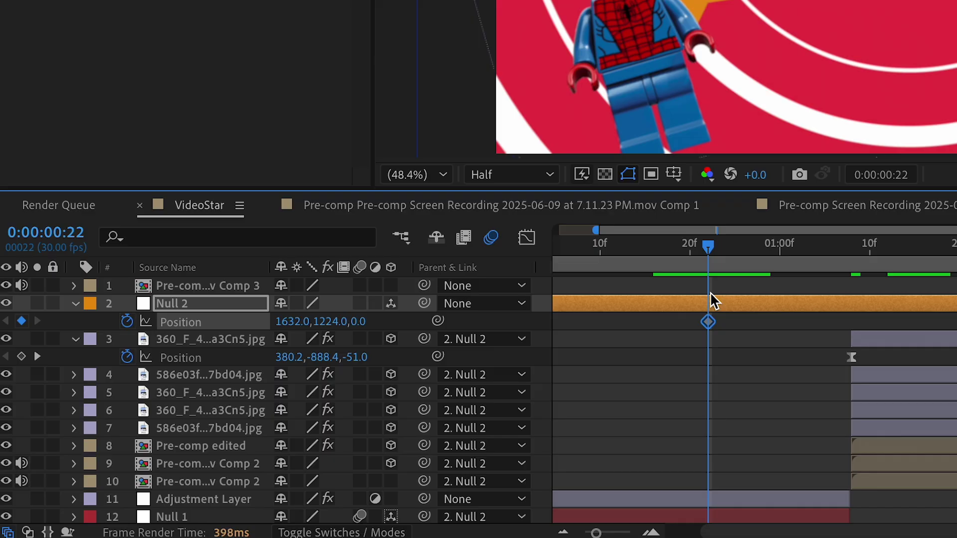
pyautogui.hotkey('alt', 'shift', 's')
pyautogui.hotkey('shift', 'p')
pyautogui.scroll(-2, 788, 359)
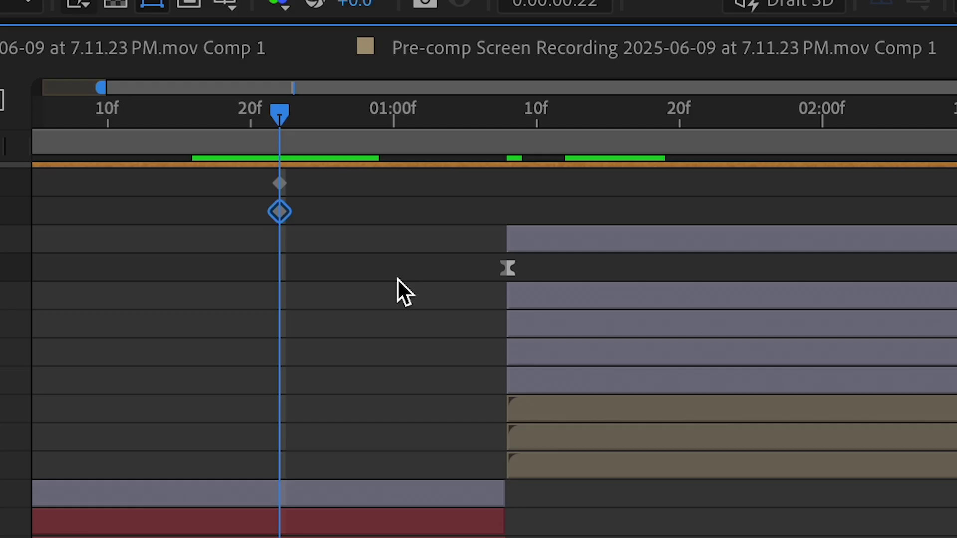
pyautogui.scroll(2, 394, 269)
# Keyframe Null 2's Position as 1131, 1052, -1124 at 0:00:01:06
pyautogui.moveTo(309, 119); pyautogui.dragTo(485, 121)
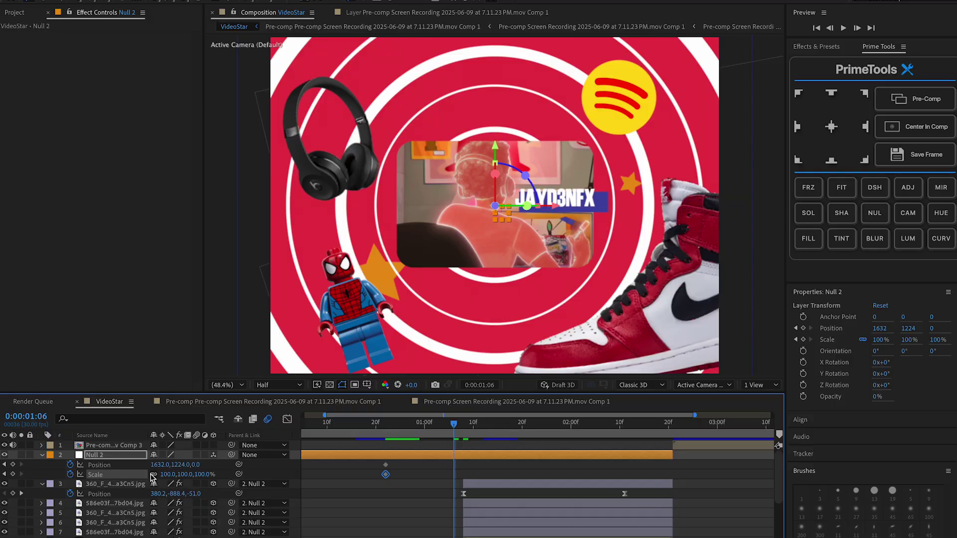
pyautogui.moveTo(159, 466); pyautogui.dragTo(7, 465)
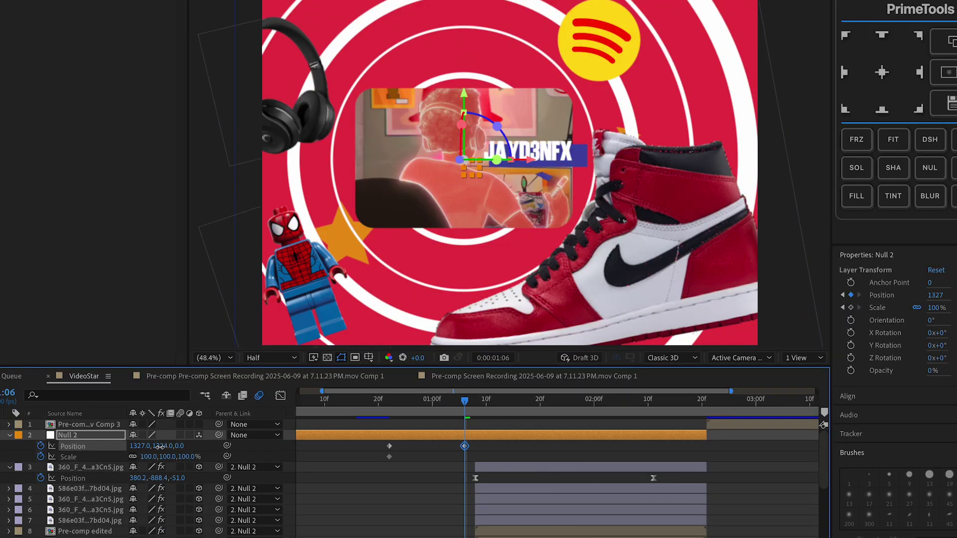
pyautogui.moveTo(159, 446); pyautogui.dragTo(56, 448)
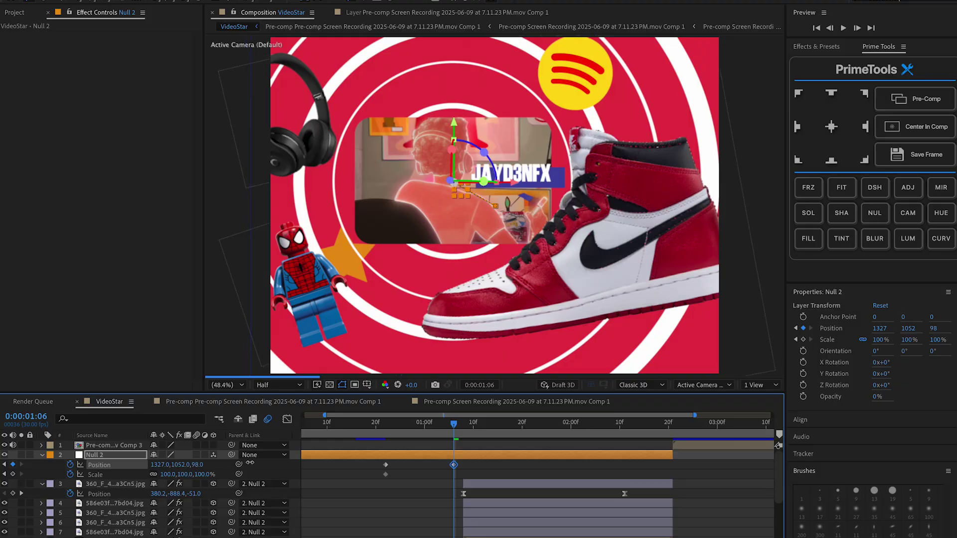
pyautogui.moveTo(250, 463); pyautogui.dragTo(3, 462)
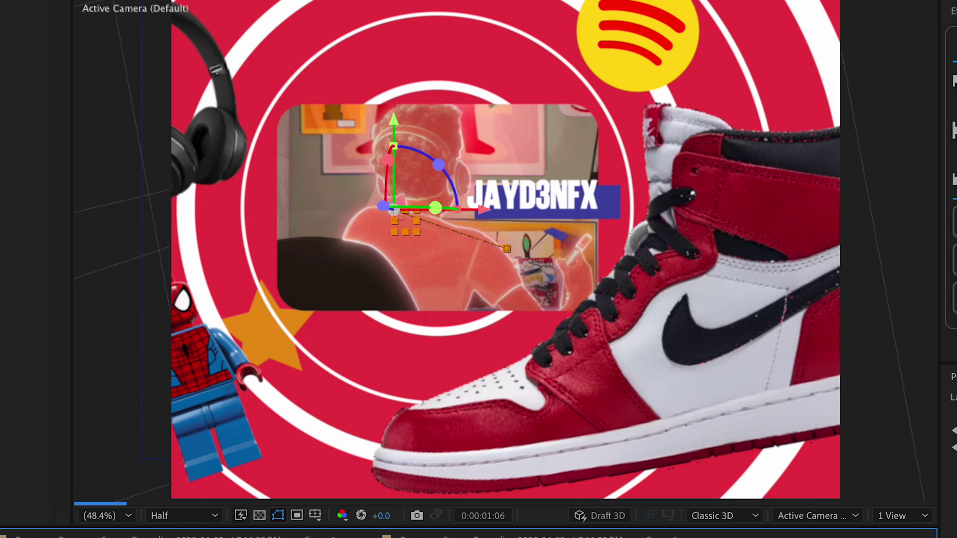
pyautogui.moveTo(162, 465); pyautogui.dragTo(45, 465)
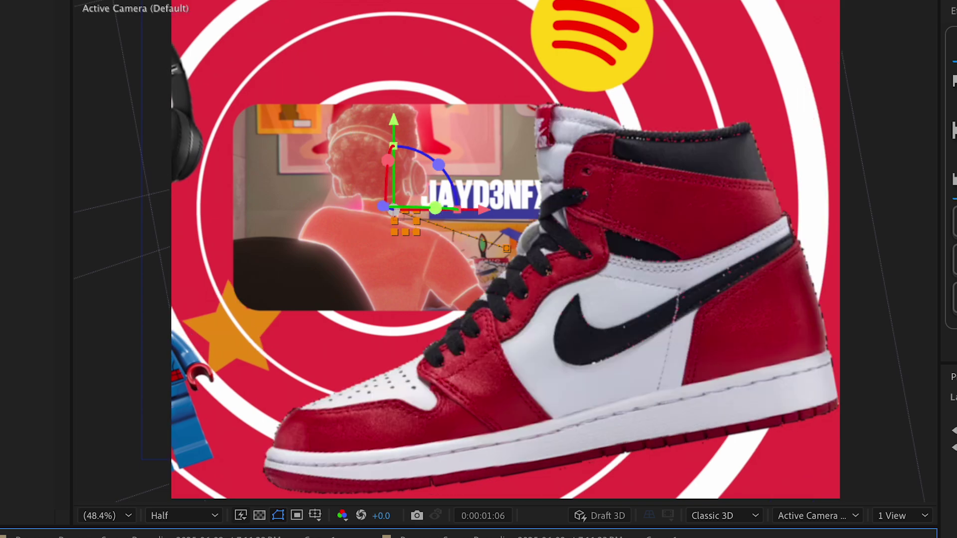
pyautogui.moveTo(202, 465); pyautogui.dragTo(2, 465)
pyautogui.moveTo(111, 465); pyautogui.dragTo(32, 464)
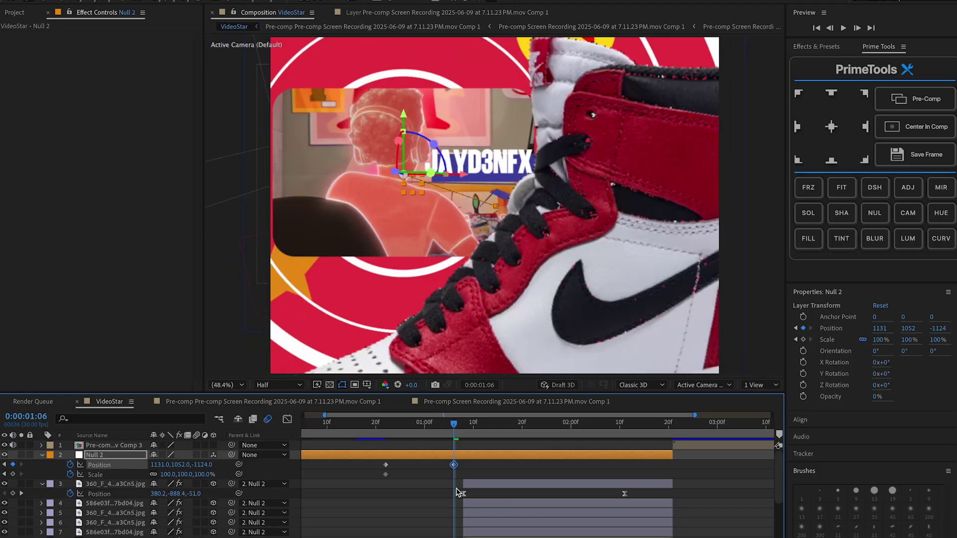
# Extend the end of the Air Jordan sneaker layer past the scene cut to about 0:00:01:19
pyautogui.scroll(-1, 453, 443)
pyautogui.moveTo(454, 432)
pyautogui.mouseDown()
pyautogui.moveTo(472, 424)
pyautogui.moveTo(461, 423)
pyautogui.mouseUp()
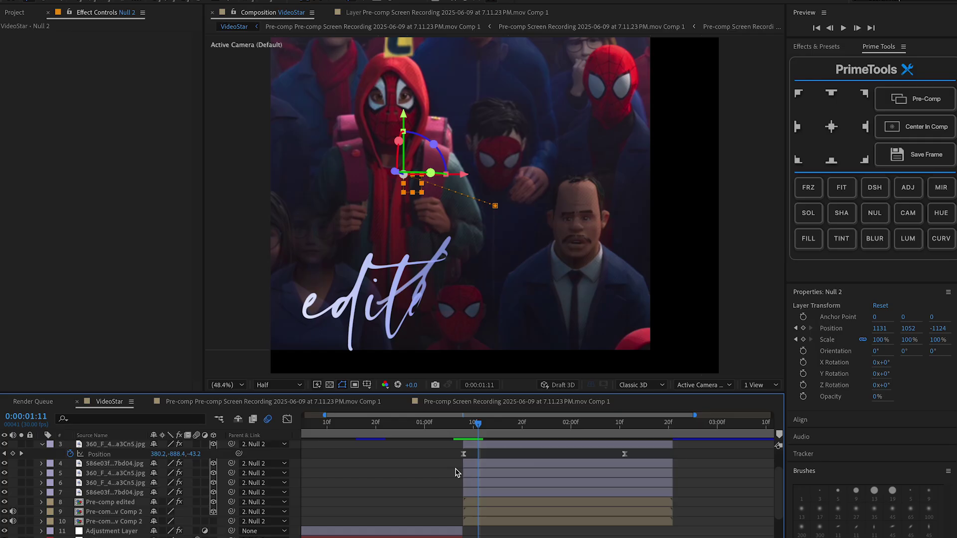
pyautogui.scroll(-5, 449, 488)
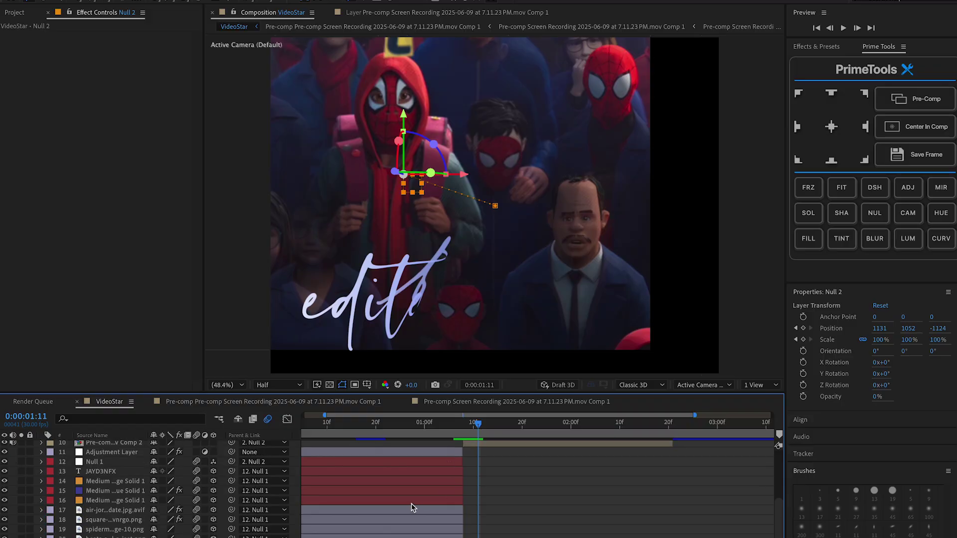
pyautogui.click(399, 511)
pyautogui.moveTo(462, 510); pyautogui.dragTo(502, 510)
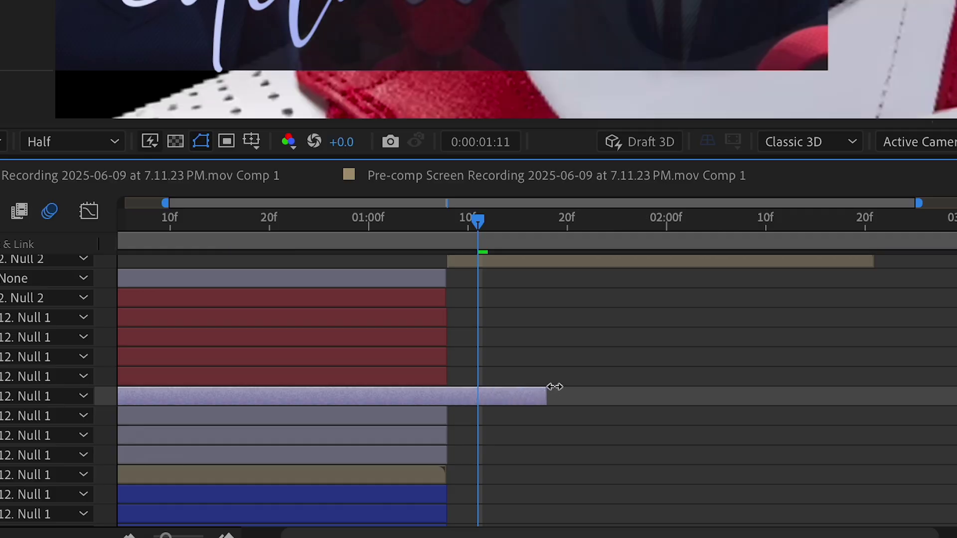
pyautogui.moveTo(554, 387); pyautogui.dragTo(556, 386)
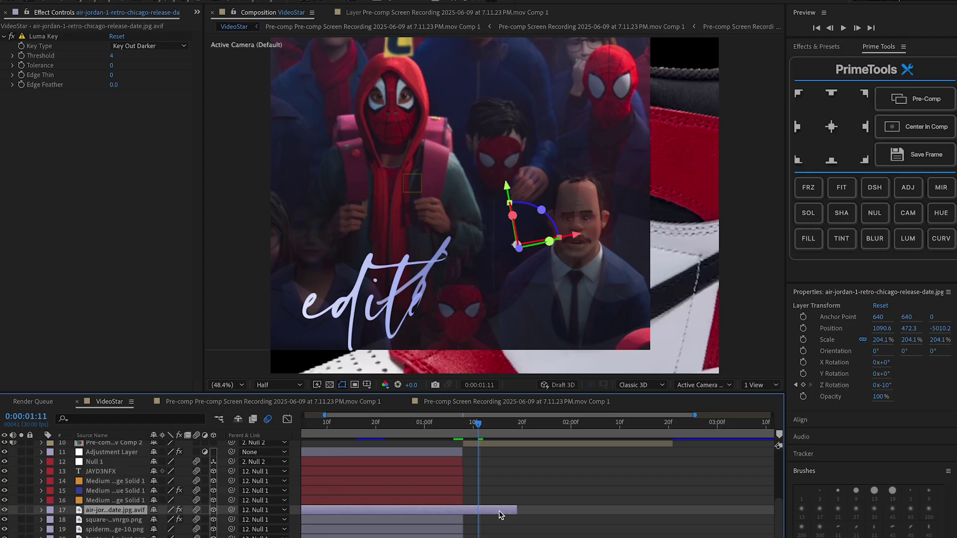
# Set the sneaker layer's Position to 975.6, 252.3, -5379.2 and move the layer directly below Null 2 in the stack
pyautogui.press('p')
pyautogui.moveTo(200, 520); pyautogui.dragTo(2, 523)
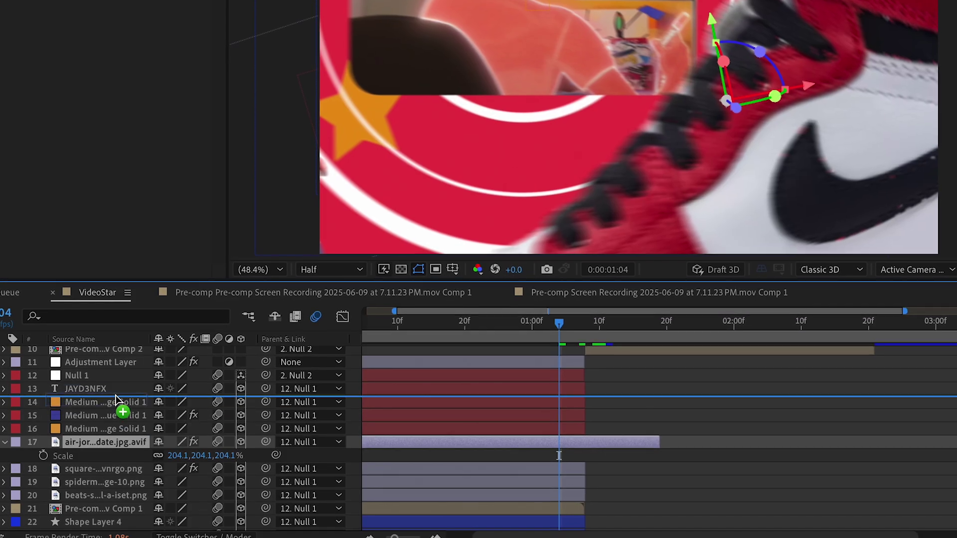
pyautogui.moveTo(124, 477); pyautogui.dragTo(124, 455)
pyautogui.moveTo(117, 362); pyautogui.dragTo(115, 390)
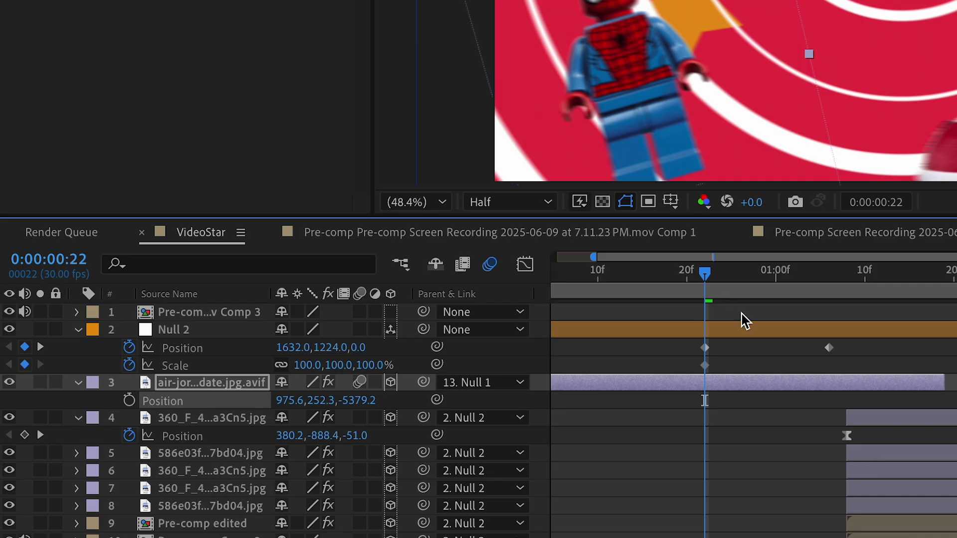
# Move Null 2's second Position keyframe to 0:00:01:14 and set its X value to 169
pyautogui.click(740, 330)
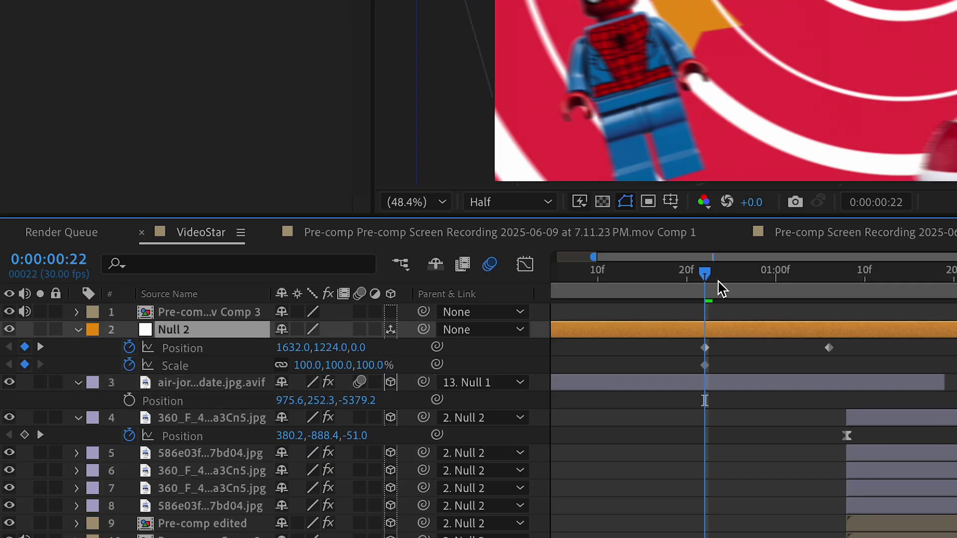
pyautogui.moveTo(721, 289); pyautogui.dragTo(823, 288)
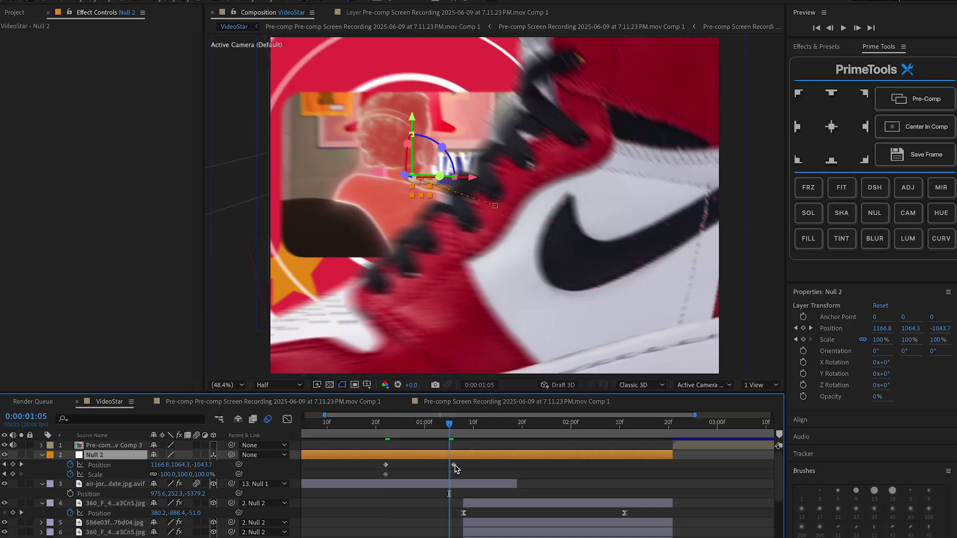
pyautogui.moveTo(455, 466); pyautogui.dragTo(493, 467)
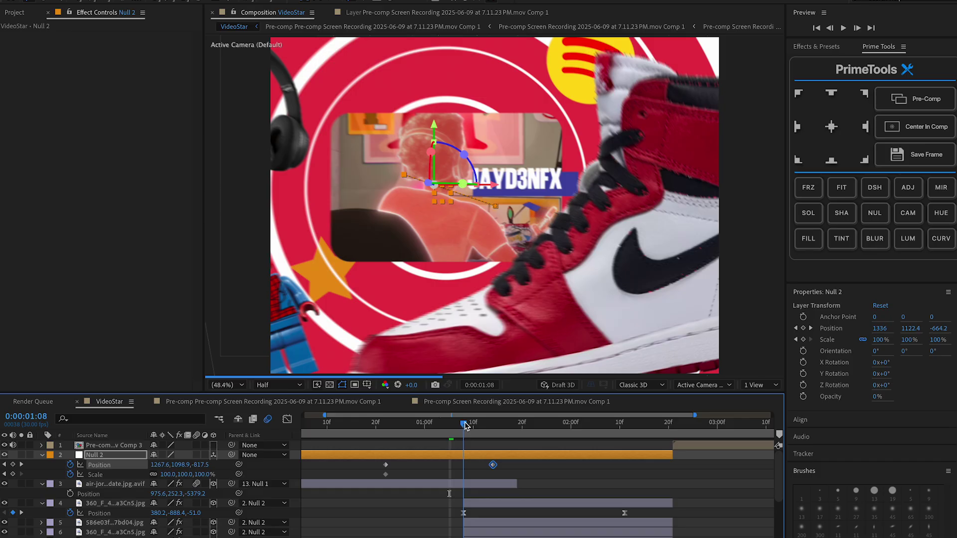
pyautogui.click(474, 423)
pyautogui.moveTo(474, 423); pyautogui.dragTo(503, 423)
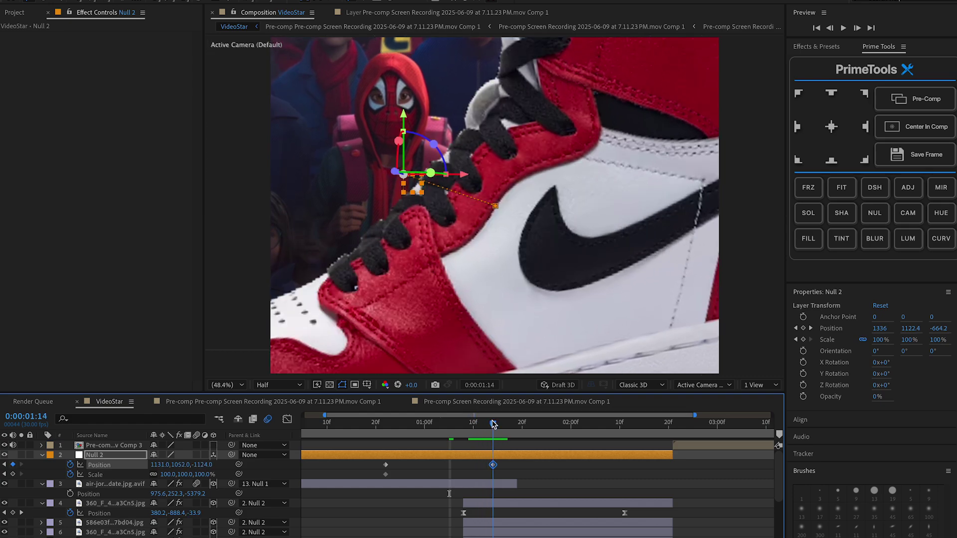
pyautogui.moveTo(161, 463); pyautogui.dragTo(140, 463)
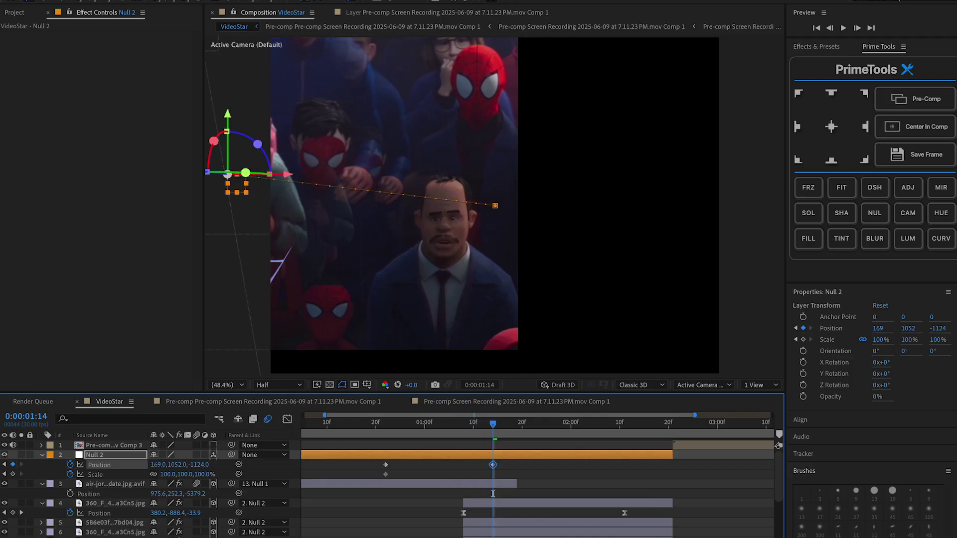
# Move Null 2's second Position keyframe to 0:00:01:21, ease both Position keyframes and shape their speed curve
pyautogui.moveTo(492, 465)
pyautogui.mouseDown()
pyautogui.moveTo(527, 465)
pyautogui.moveTo(477, 465)
pyautogui.mouseUp()
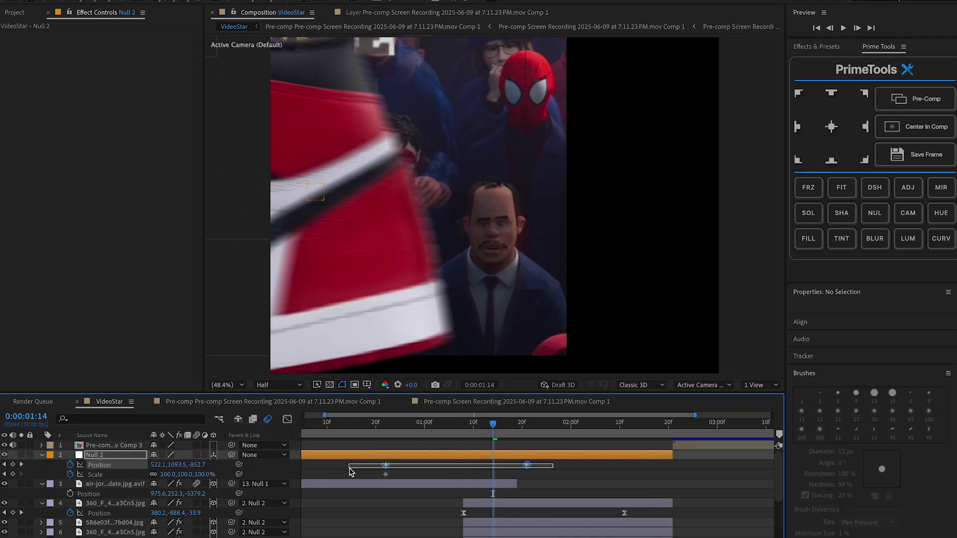
pyautogui.moveTo(349, 469); pyautogui.dragTo(349, 468)
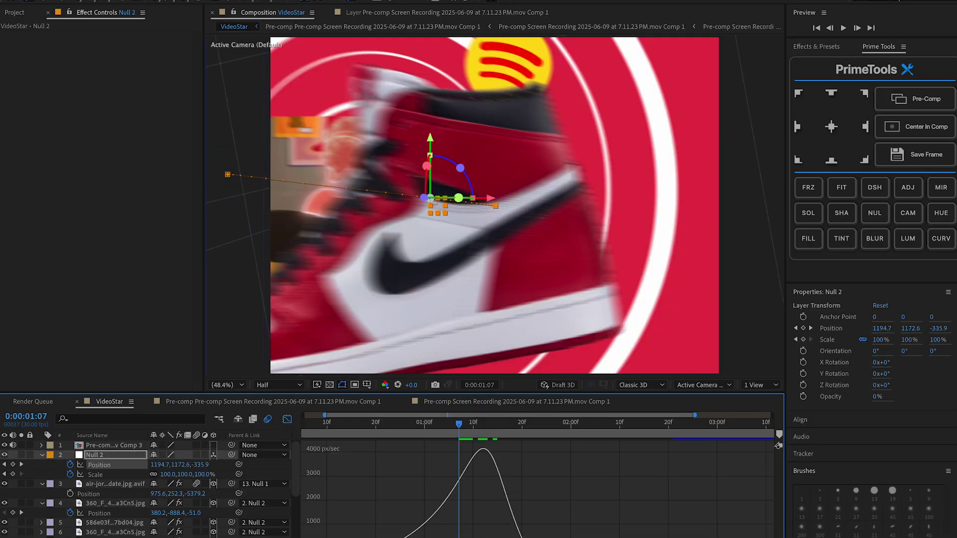
pyautogui.moveTo(498, 531); pyautogui.dragTo(483, 523)
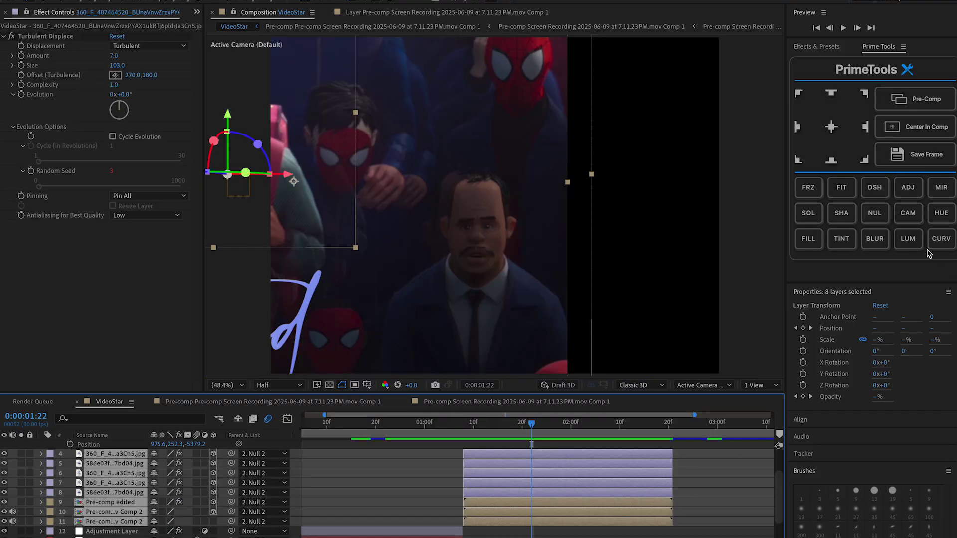
# Add a second 3D null above the Spider-Man scene layers and parent those layers to it
pyautogui.click(883, 224)
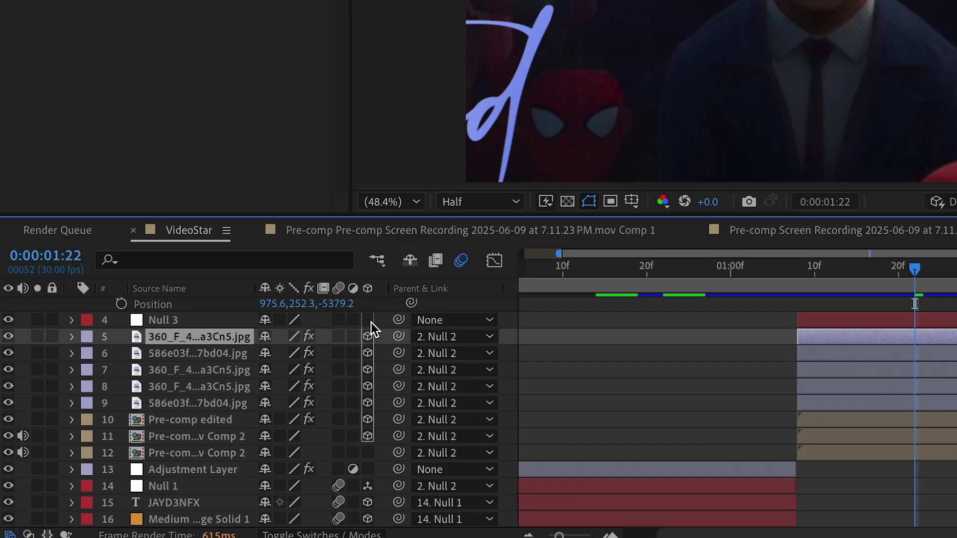
pyautogui.click(198, 354)
pyautogui.click(203, 336)
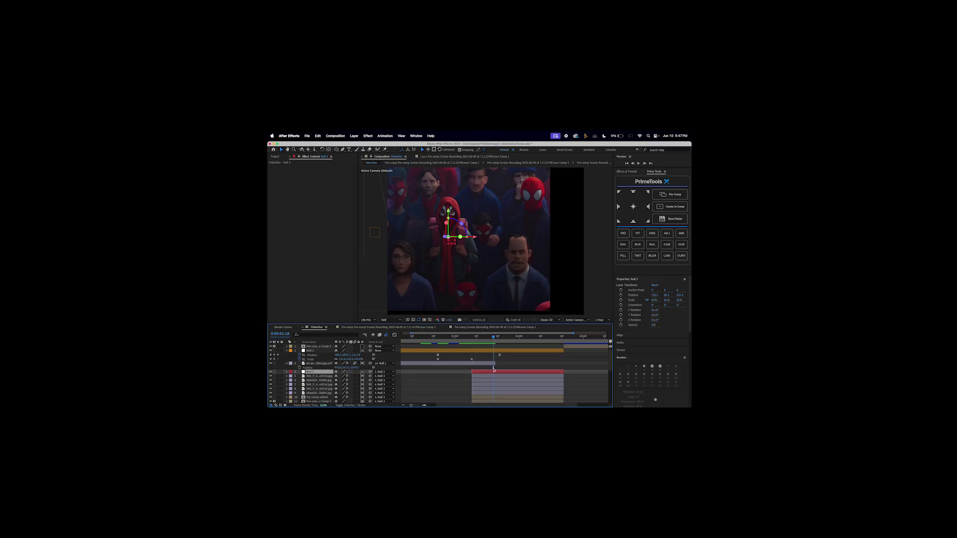
# Try repositioning Null 3 to bring the Spider-Man scene back into the frame
pyautogui.press('p')
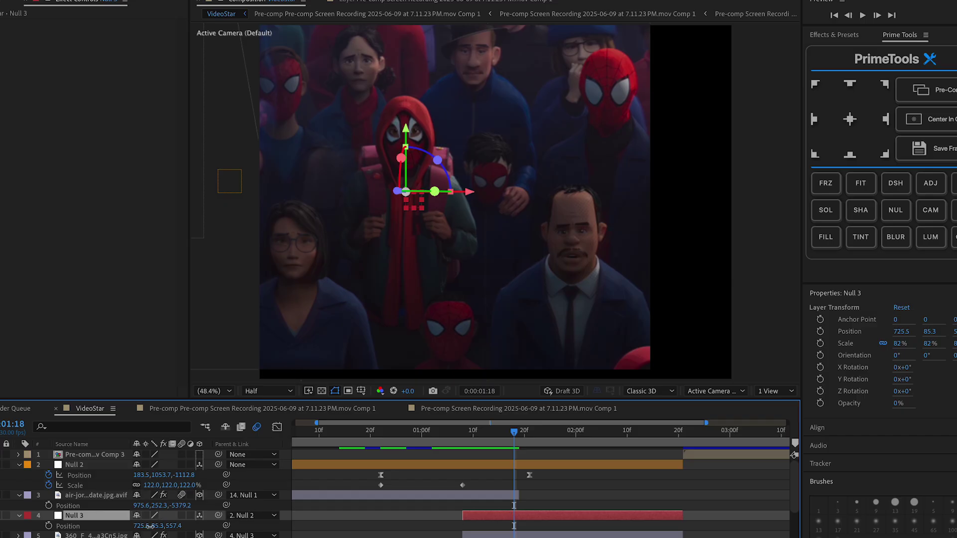
pyautogui.moveTo(150, 526); pyautogui.dragTo(954, 518)
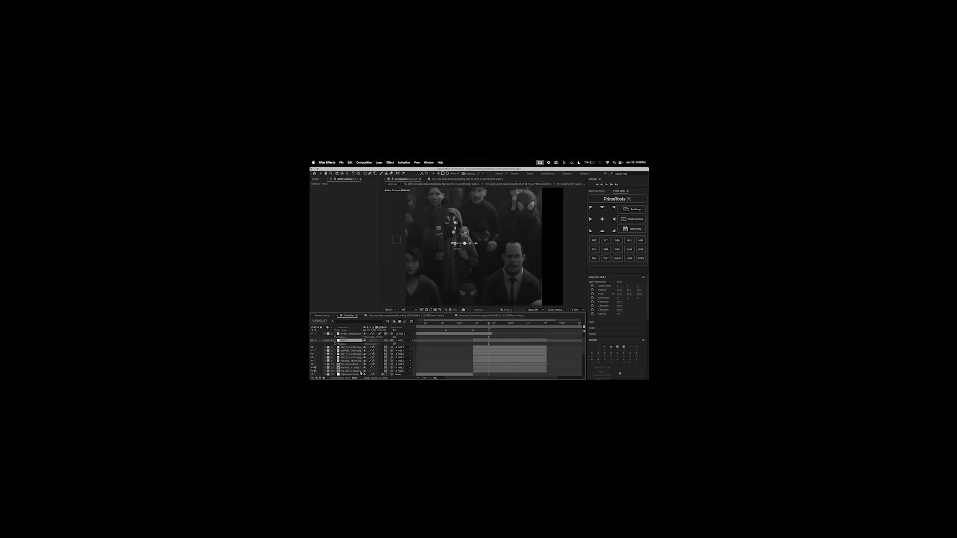
# With Null 3's Position at 3581, 1224, 0, parent the Spider-Man scene layers to it and parent Null 3 to Null 2
pyautogui.click(360, 372)
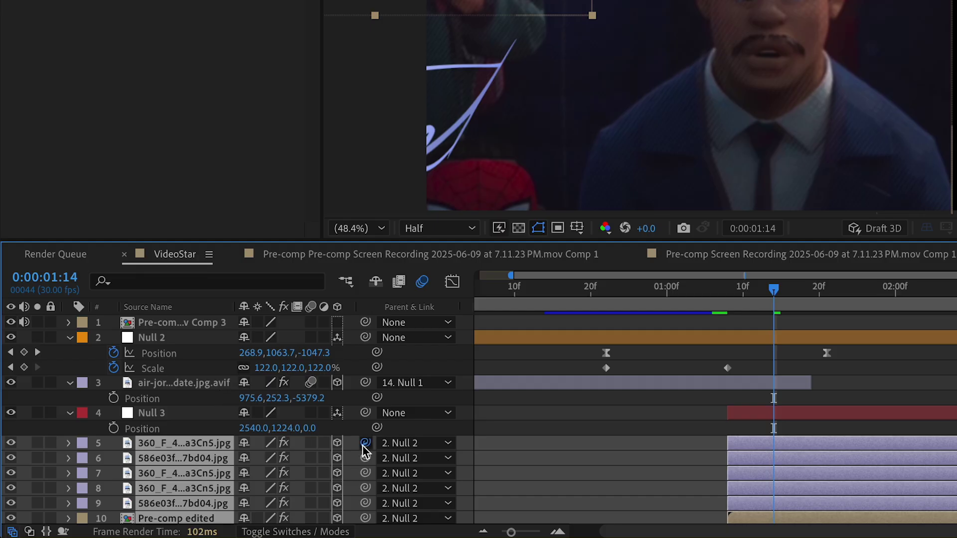
pyautogui.moveTo(193, 427); pyautogui.dragTo(192, 414)
pyautogui.moveTo(193, 415); pyautogui.dragTo(192, 415)
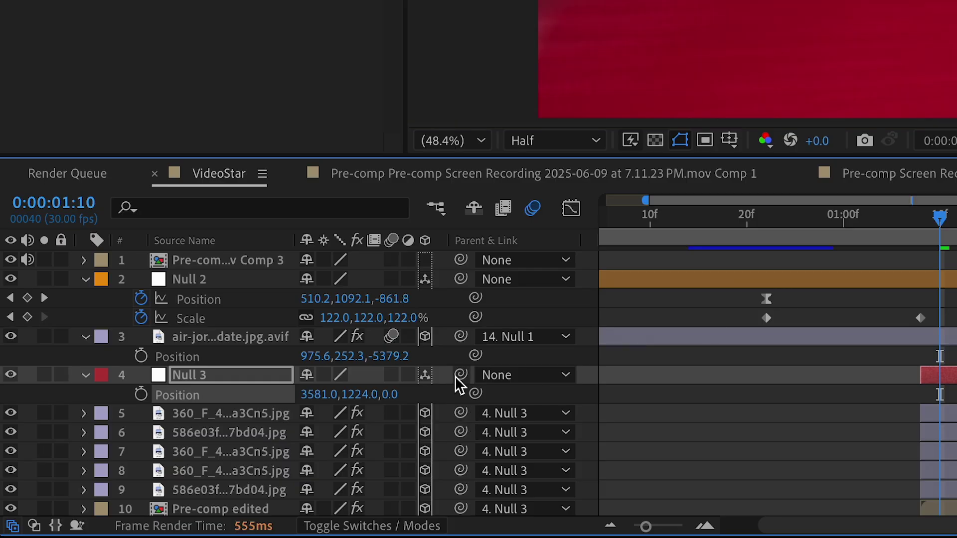
pyautogui.moveTo(457, 384); pyautogui.dragTo(242, 286)
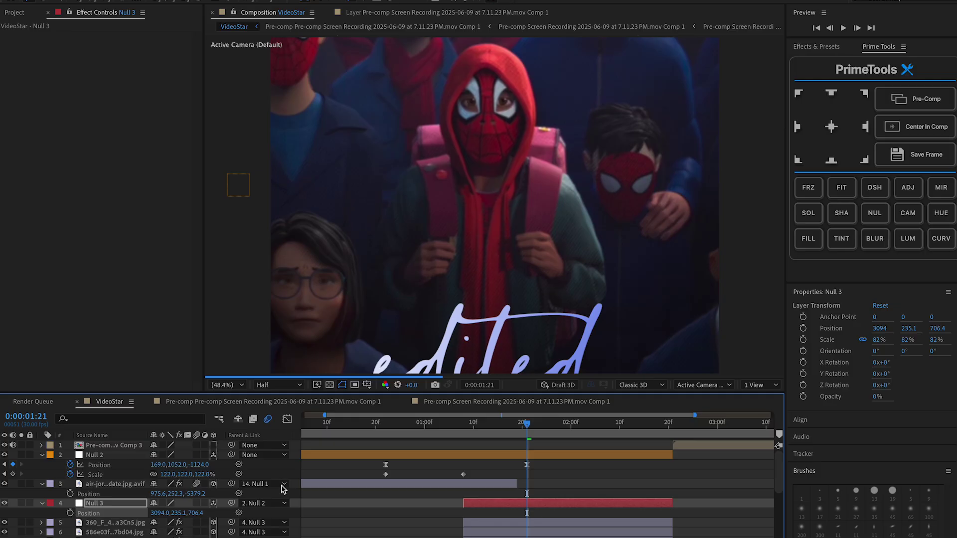
# Set Null 3's Position to 3094, 294.1, 2269.4 to frame the Spider-Man scene with the MILES letters and "edited" title
pyautogui.moveTo(194, 513); pyautogui.dragTo(734, 437)
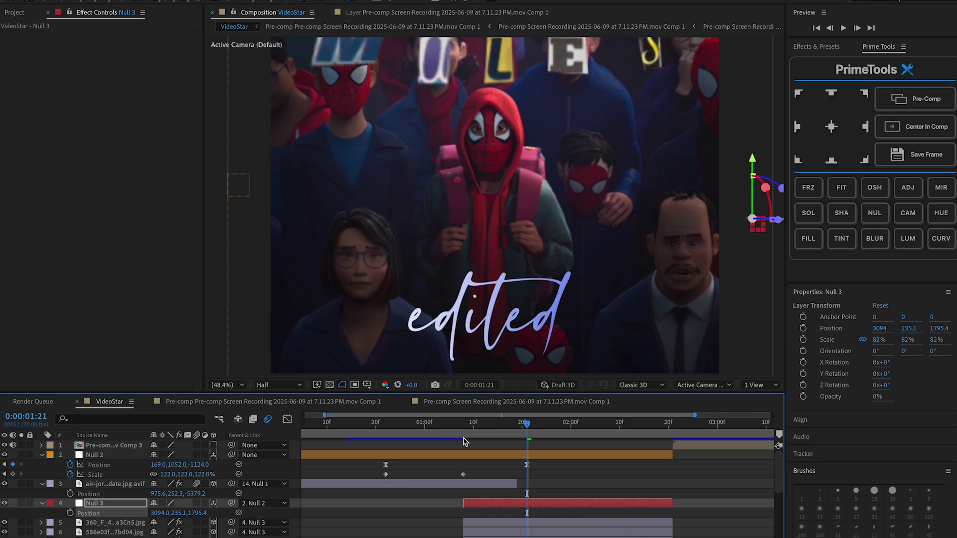
pyautogui.moveTo(192, 513); pyautogui.dragTo(252, 504)
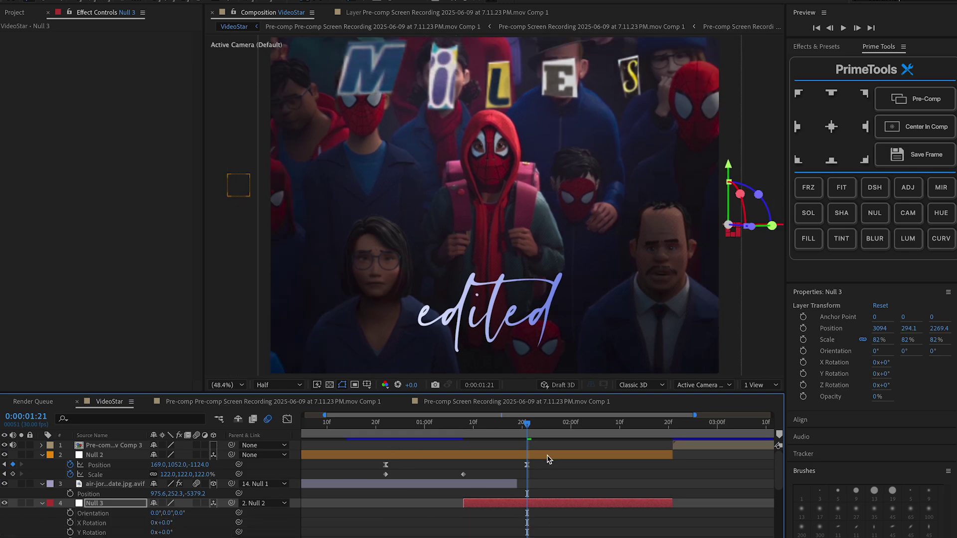
# Scale the rear Spider-Man background pre-comp, layer 12, to 142% and enable motion blur on the Spider-Man scene layers
pyautogui.moveTo(527, 422); pyautogui.dragTo(469, 423)
pyautogui.scroll(-1, 464, 486)
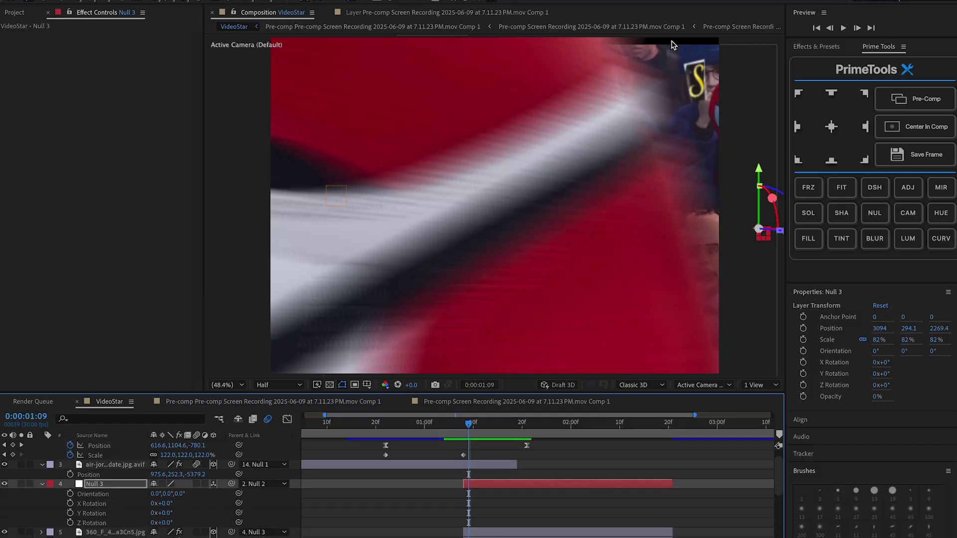
pyautogui.scroll(-5, 522, 501)
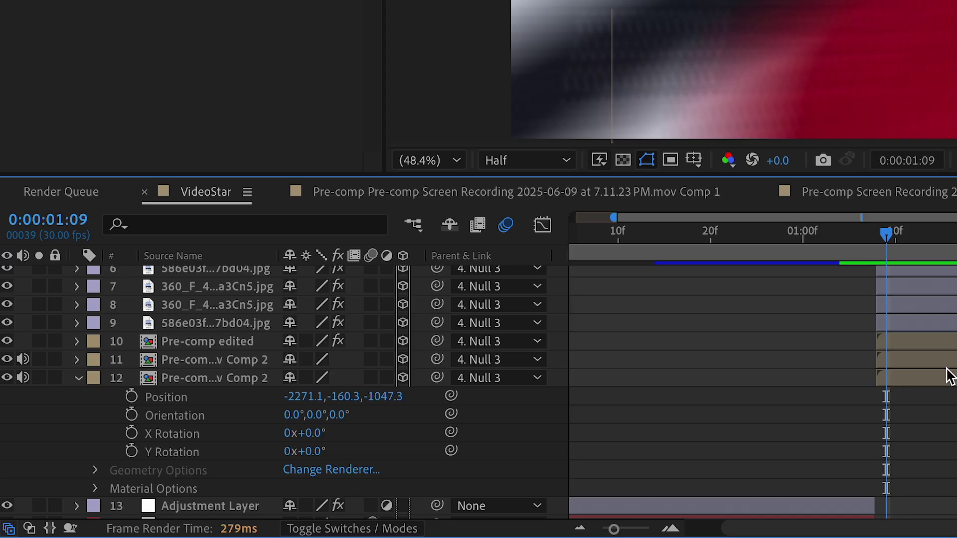
pyautogui.click(947, 377)
pyautogui.press('s')
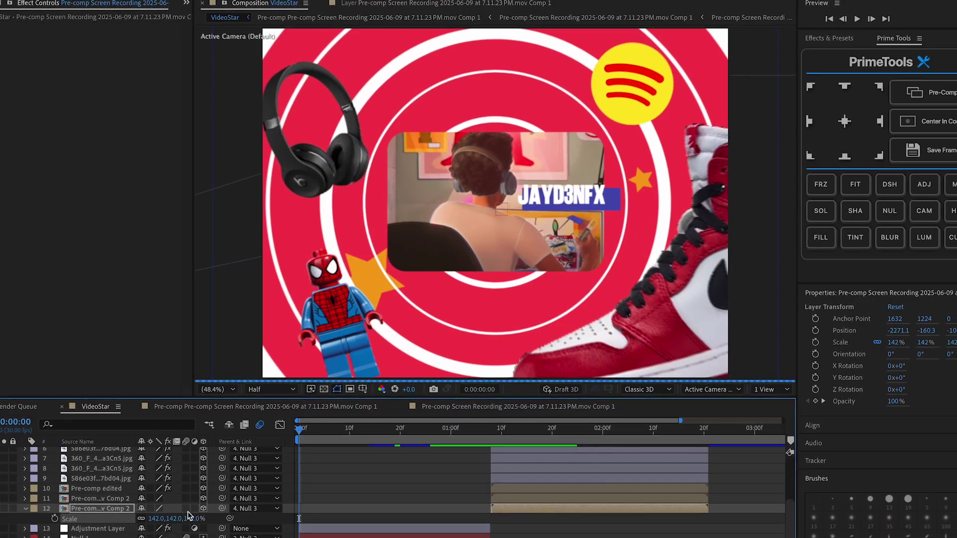
pyautogui.click(188, 507)
pyautogui.moveTo(187, 508); pyautogui.dragTo(187, 454)
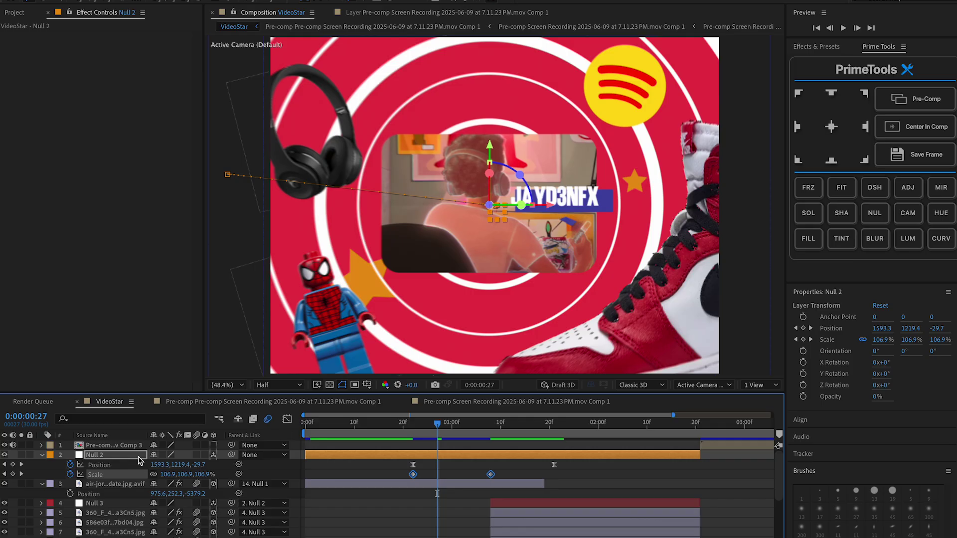
# Ease both of Null 2's Scale keyframes and shape their speed curve to accelerate sharply into the second keyframe
pyautogui.press('F9')
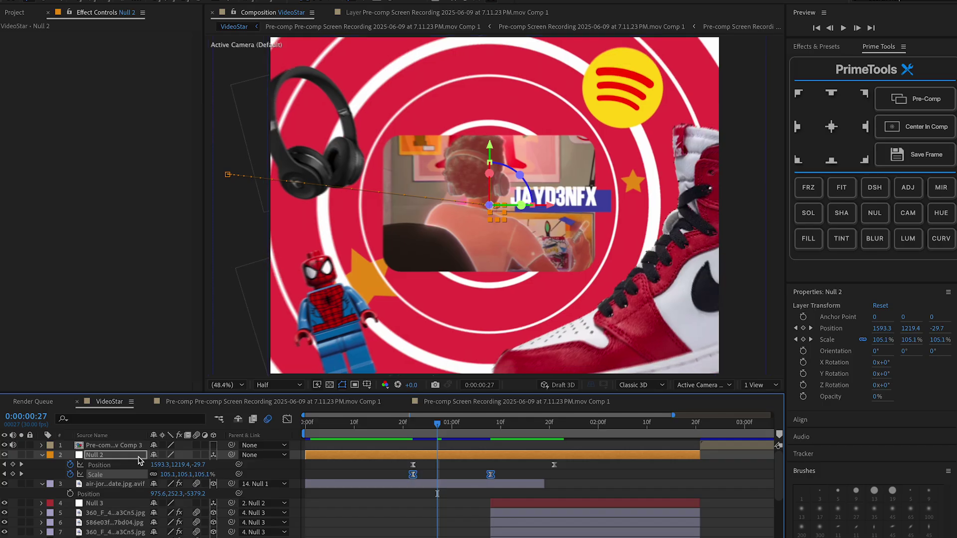
pyautogui.moveTo(414, 427); pyautogui.dragTo(457, 426)
pyautogui.click(526, 493)
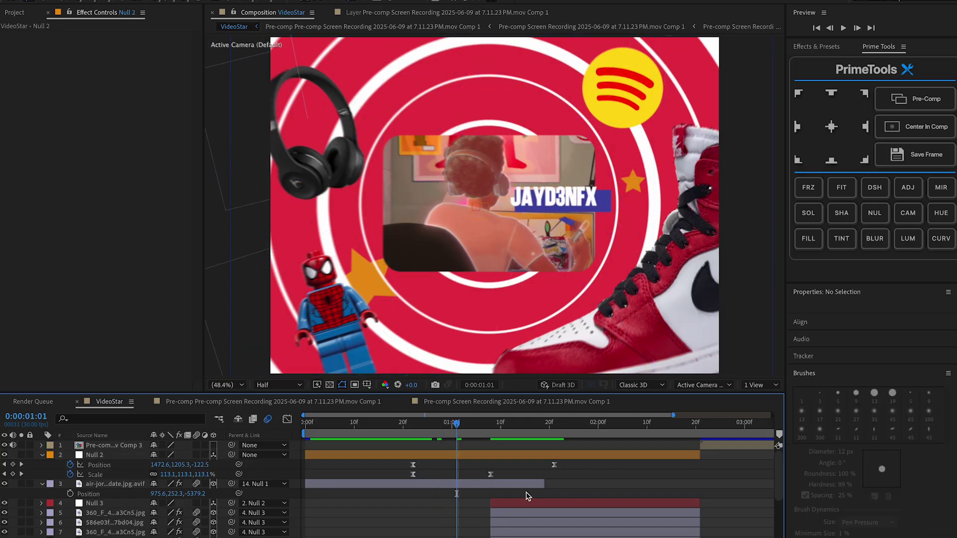
pyautogui.click(413, 474)
pyautogui.click(286, 419)
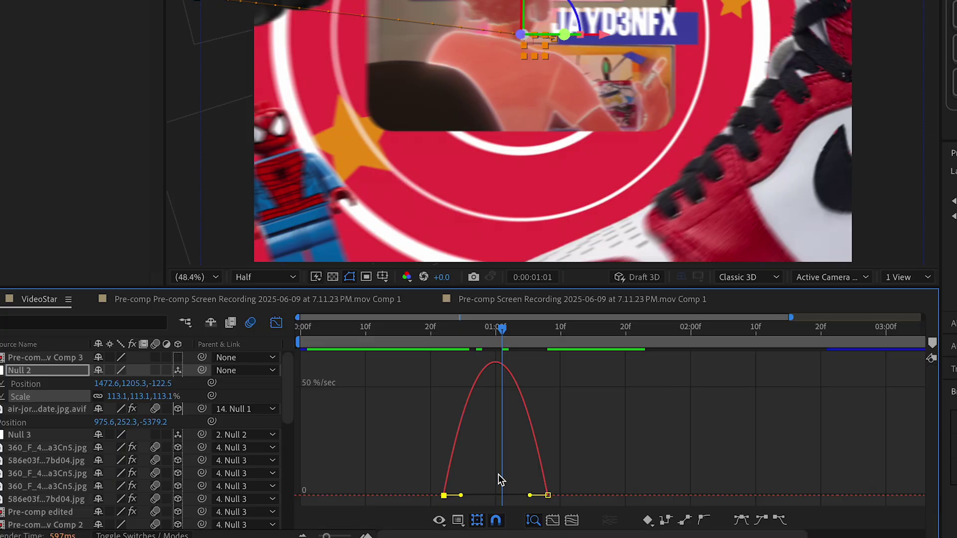
pyautogui.moveTo(530, 495); pyautogui.dragTo(565, 496)
pyautogui.moveTo(461, 496); pyautogui.dragTo(483, 495)
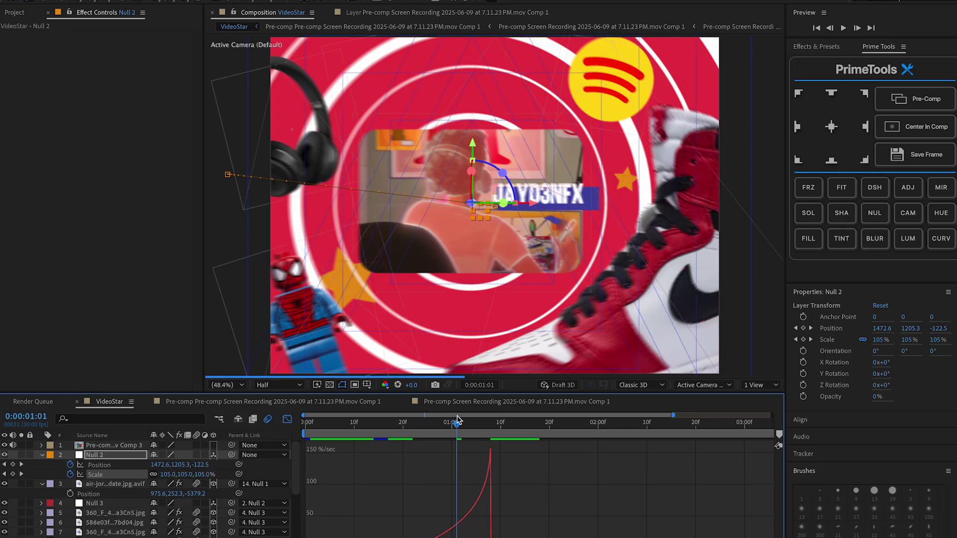
pyautogui.moveTo(457, 422); pyautogui.dragTo(467, 424)
pyautogui.press('space')
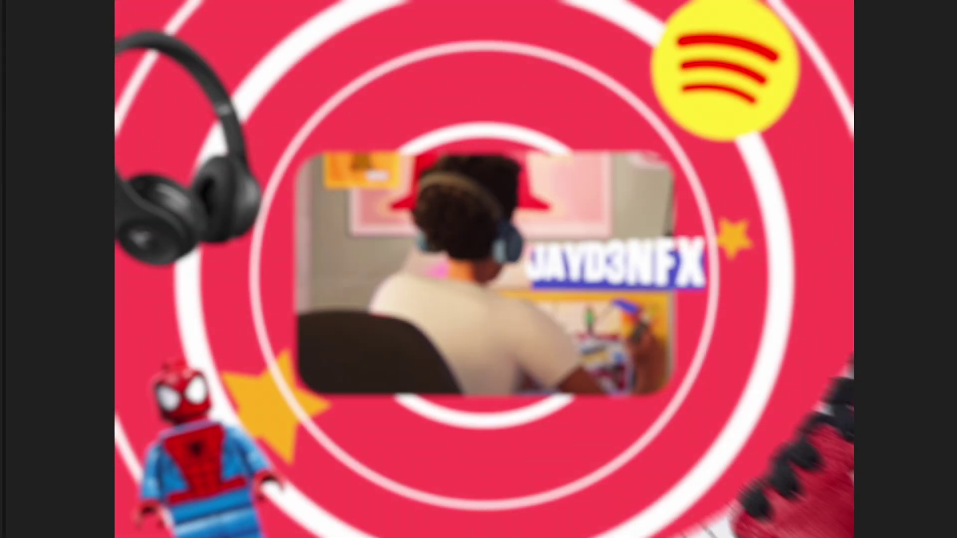
pyautogui.press('space')
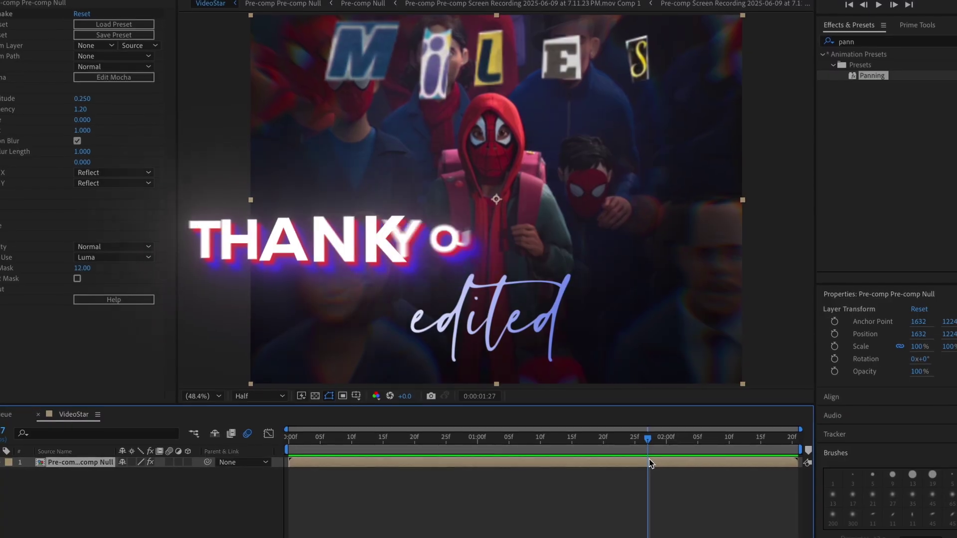